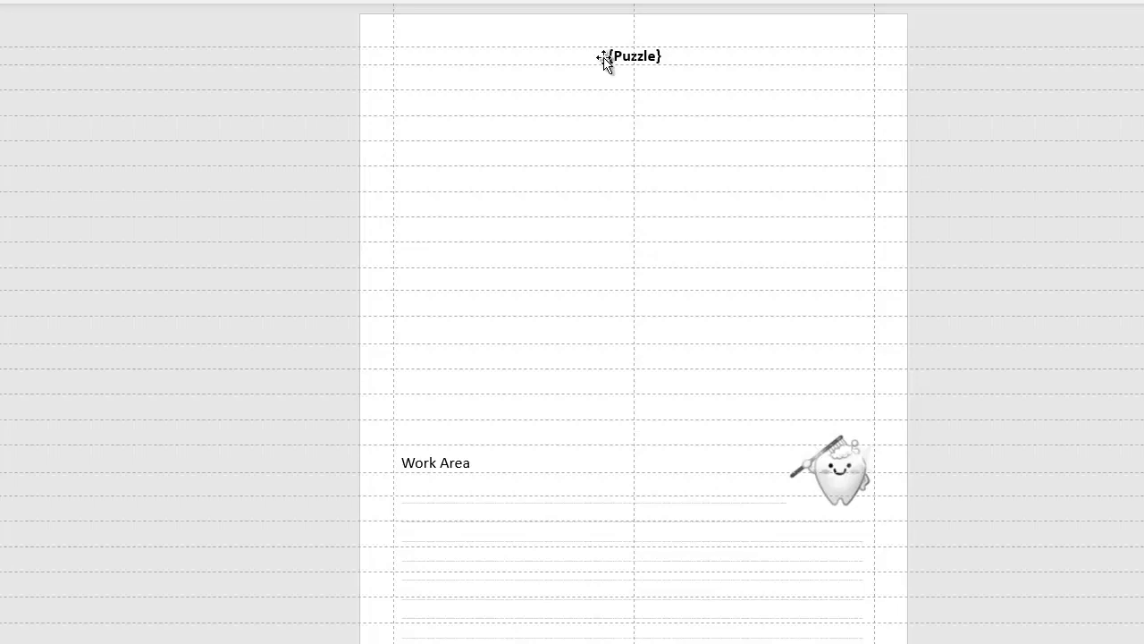
- Select the {Puzzle} placeholder text and try right, centre and finally left alignment for it
{"action": "left_click_drag", "start_coordinate": [603, 58], "coordinate": [603, 58]}
{"action": "left_click", "coordinate": [603, 57]}
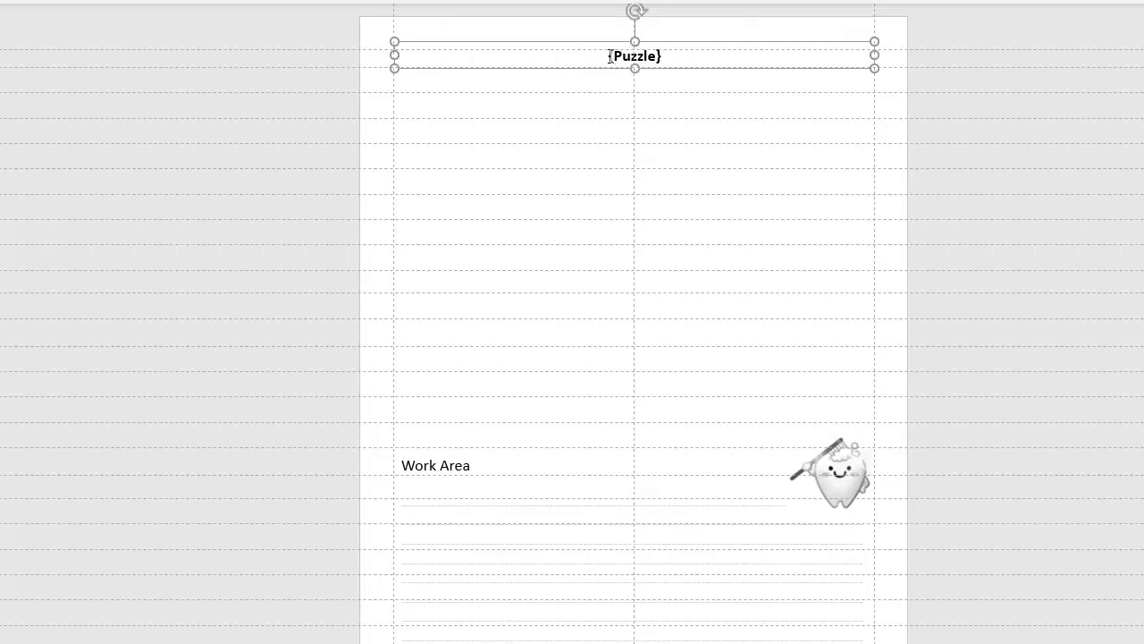
{"action": "left_click_drag", "start_coordinate": [609, 56], "coordinate": [685, 66]}
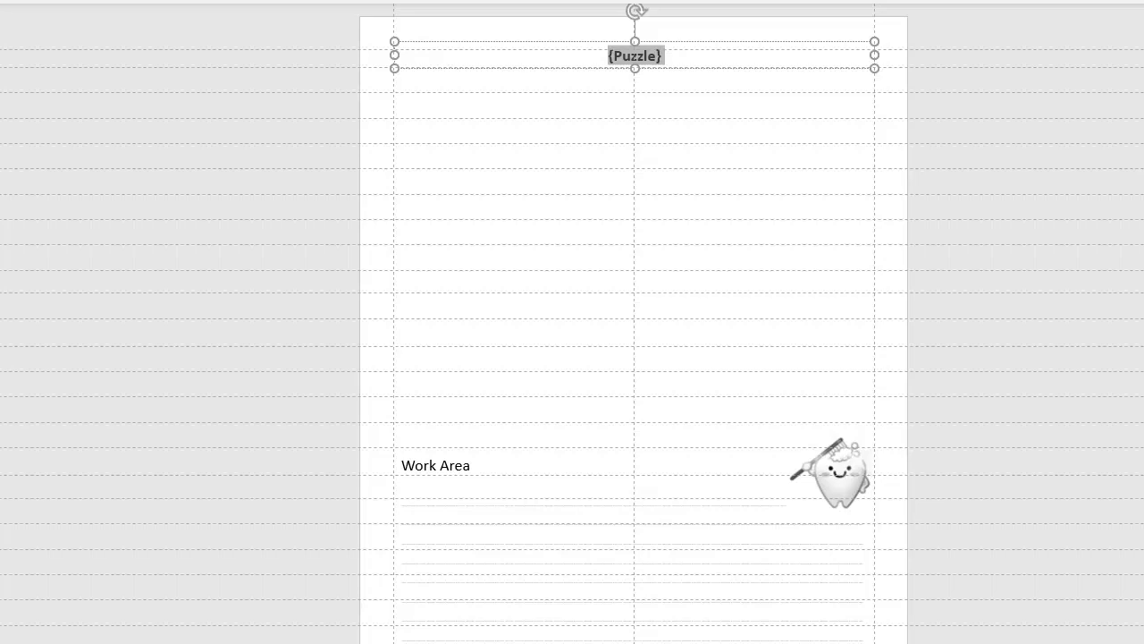
{"action": "key", "text": "ctrl+l"}
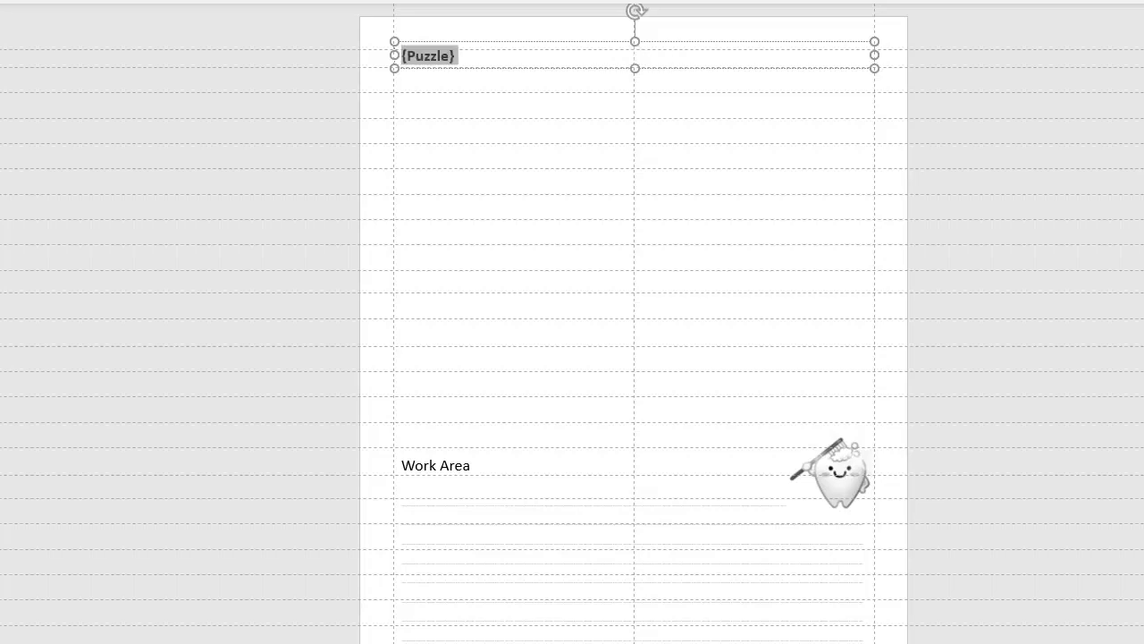
{"action": "key", "text": "ctrl+r"}
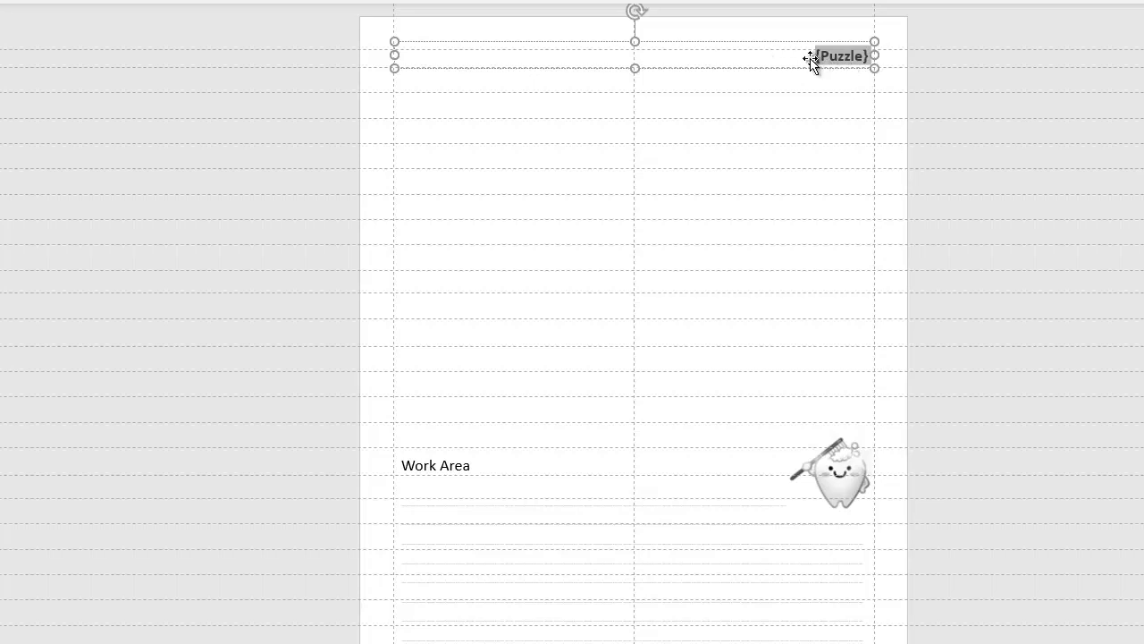
{"action": "key", "text": "ctrl+e"}
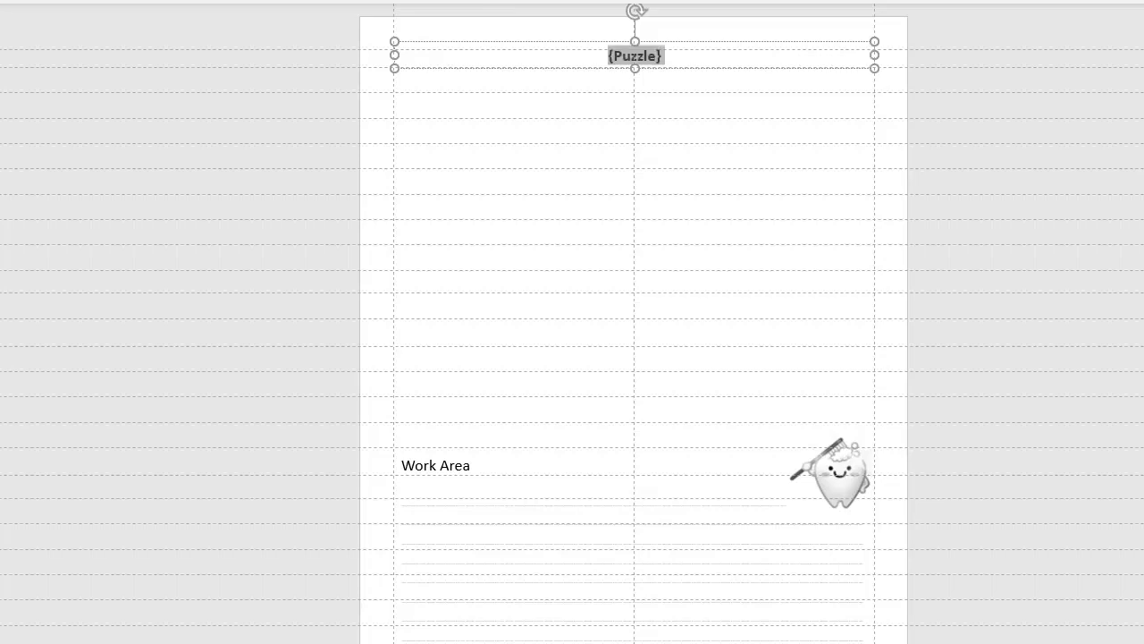
{"action": "key", "text": "ctrl+l"}
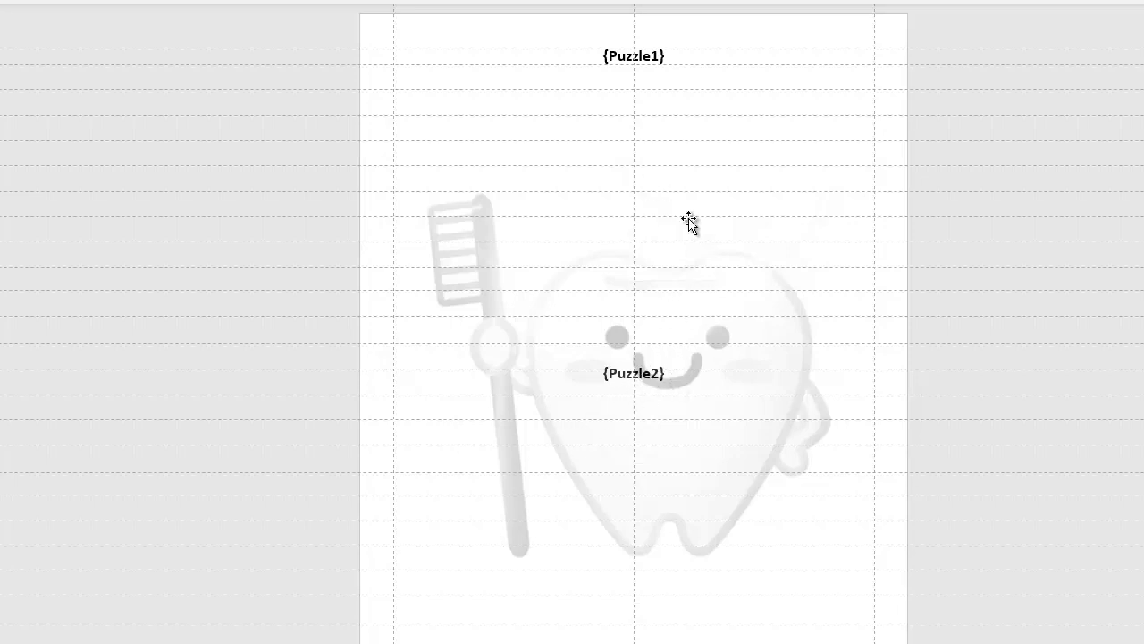
- Stretch the {Puzzle1} text box to both page margins and left-align its text
{"action": "left_click", "coordinate": [645, 59]}
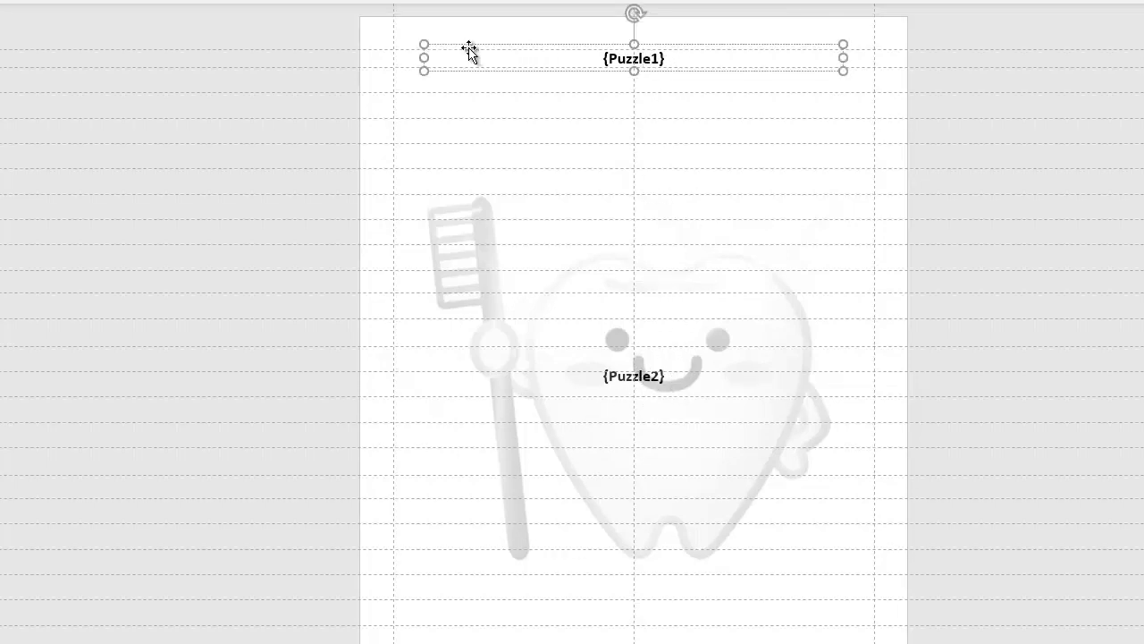
{"action": "left_click_drag", "start_coordinate": [424, 58], "coordinate": [394, 60]}
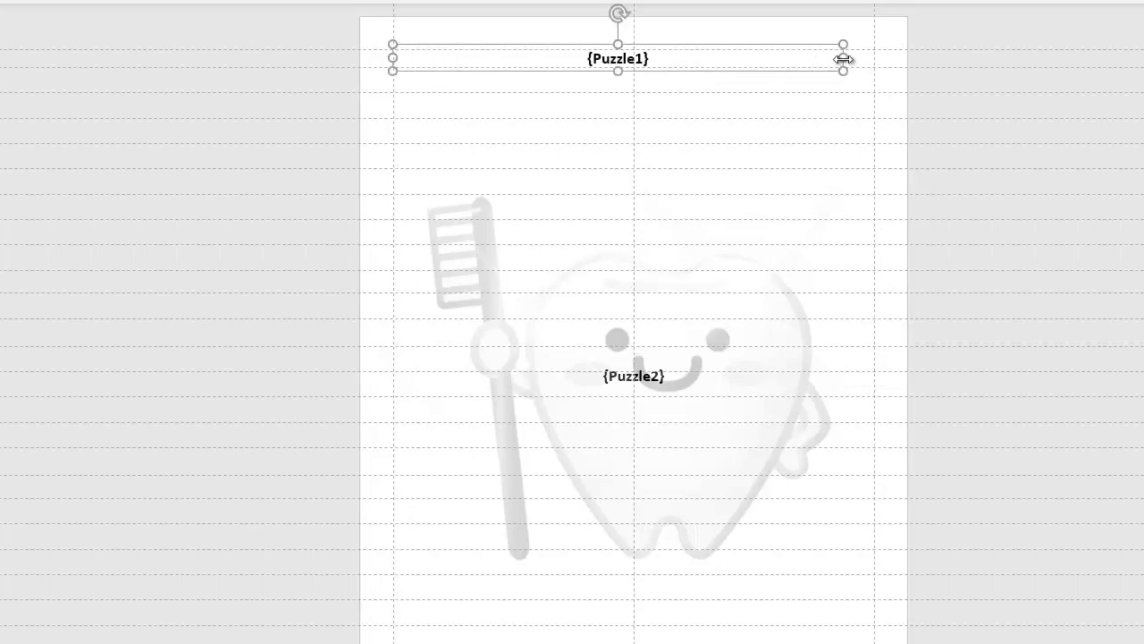
{"action": "left_click_drag", "start_coordinate": [844, 58], "coordinate": [874, 58]}
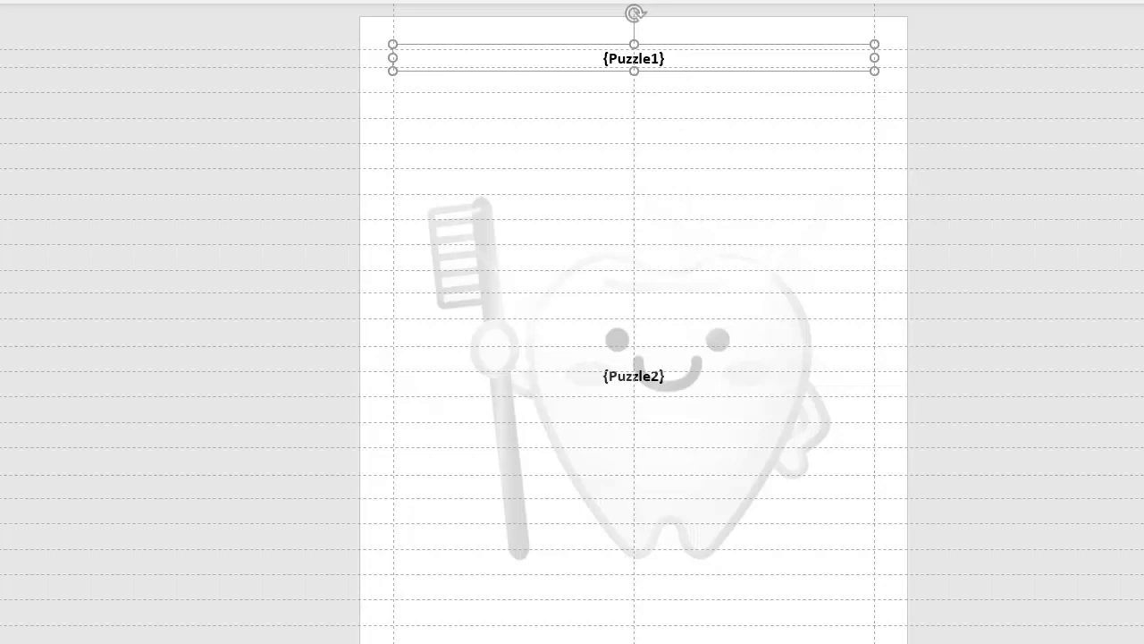
{"action": "key", "text": "ctrl+l"}
- Move the tooth picture off the page, stretch the {Puzzle2} box to both margins and left-align its text
{"action": "left_click", "coordinate": [642, 379]}
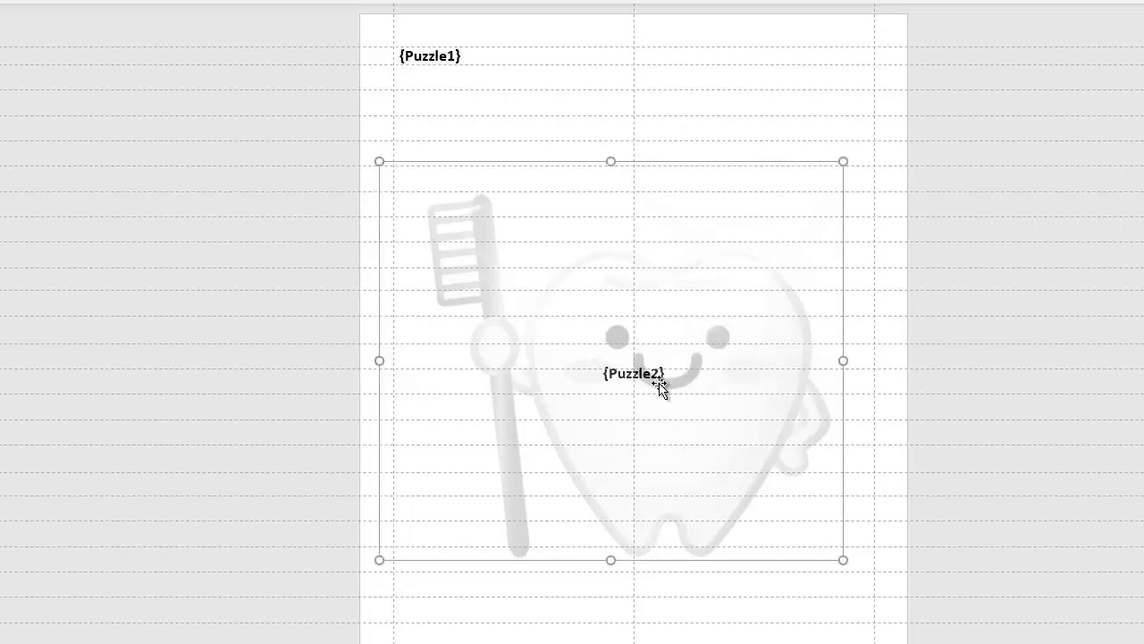
{"action": "left_click_drag", "start_coordinate": [764, 176], "coordinate": [304, 198]}
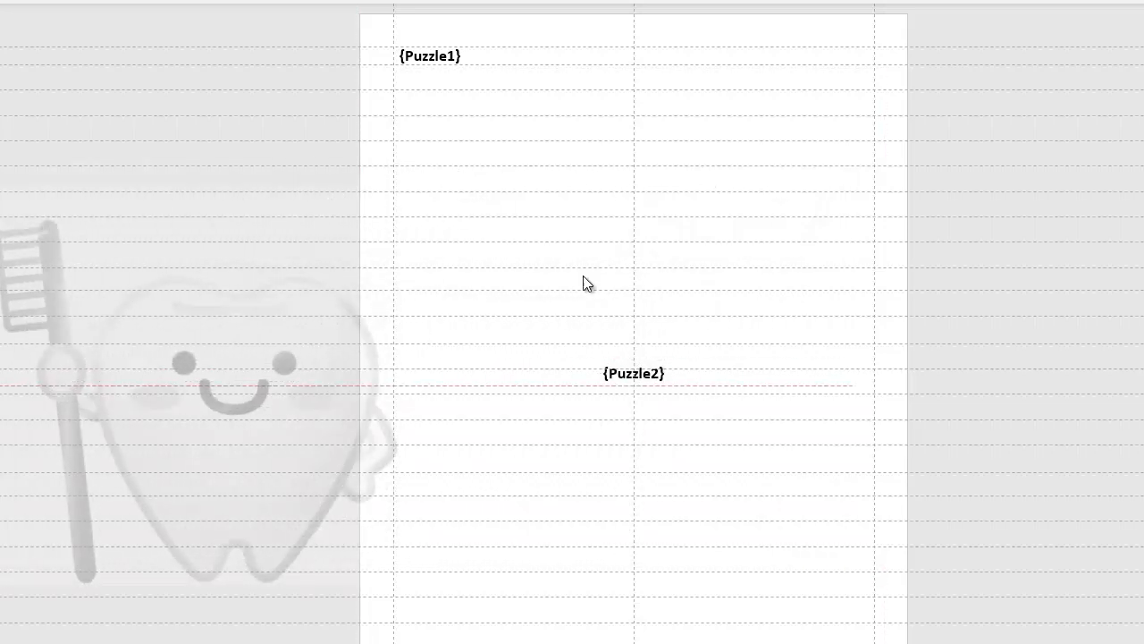
{"action": "left_click", "coordinate": [650, 377]}
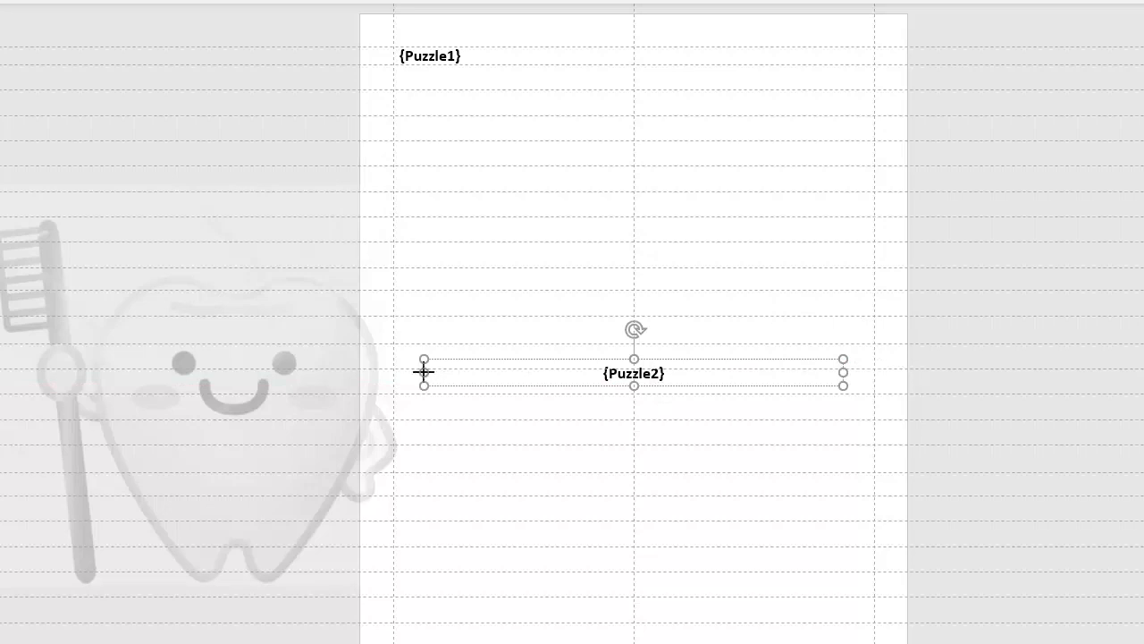
{"action": "left_click_drag", "start_coordinate": [424, 372], "coordinate": [393, 371]}
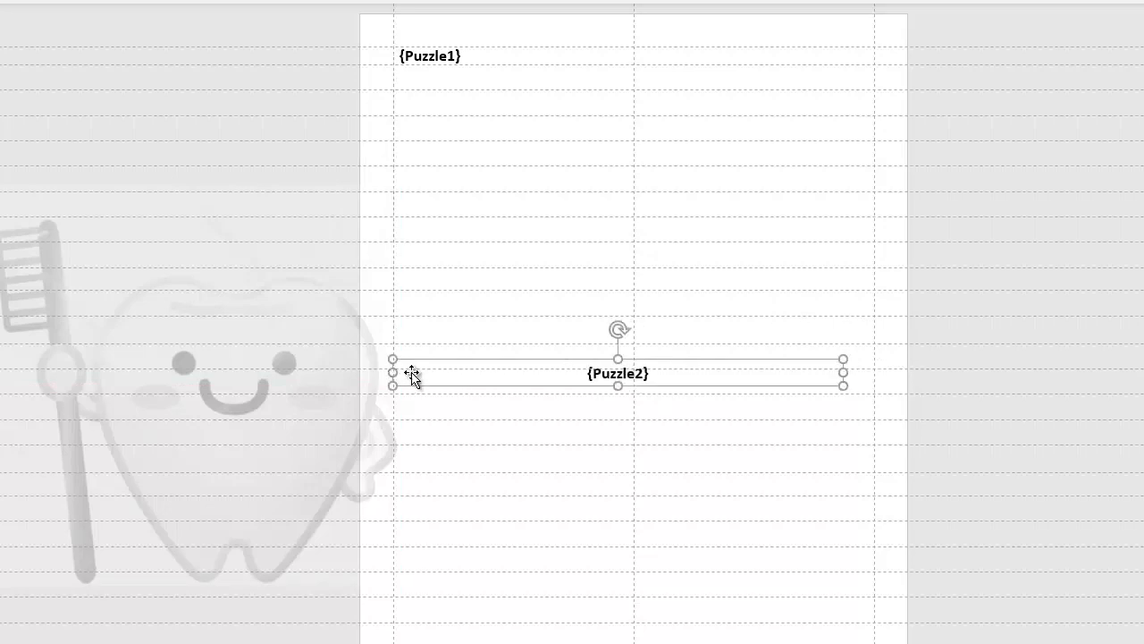
{"action": "left_click_drag", "start_coordinate": [845, 374], "coordinate": [875, 370]}
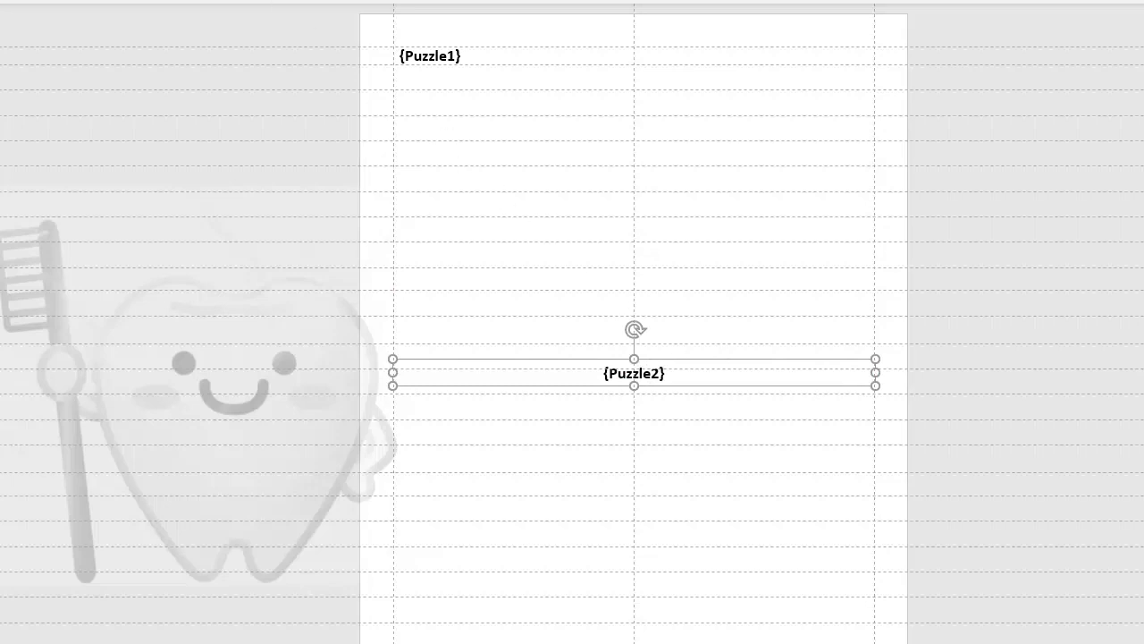
{"action": "key", "text": "ctrl+l"}
- Move the tooth picture back onto the page behind the puzzle labels
{"action": "left_click_drag", "start_coordinate": [232, 309], "coordinate": [712, 314]}
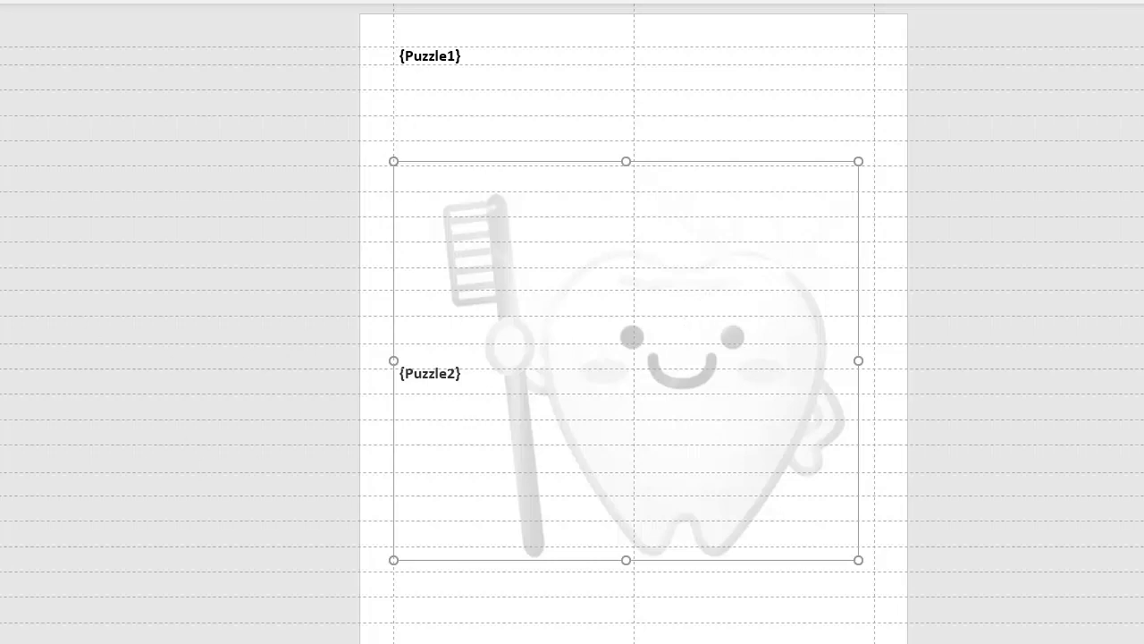
{"action": "key", "text": "Escape"}
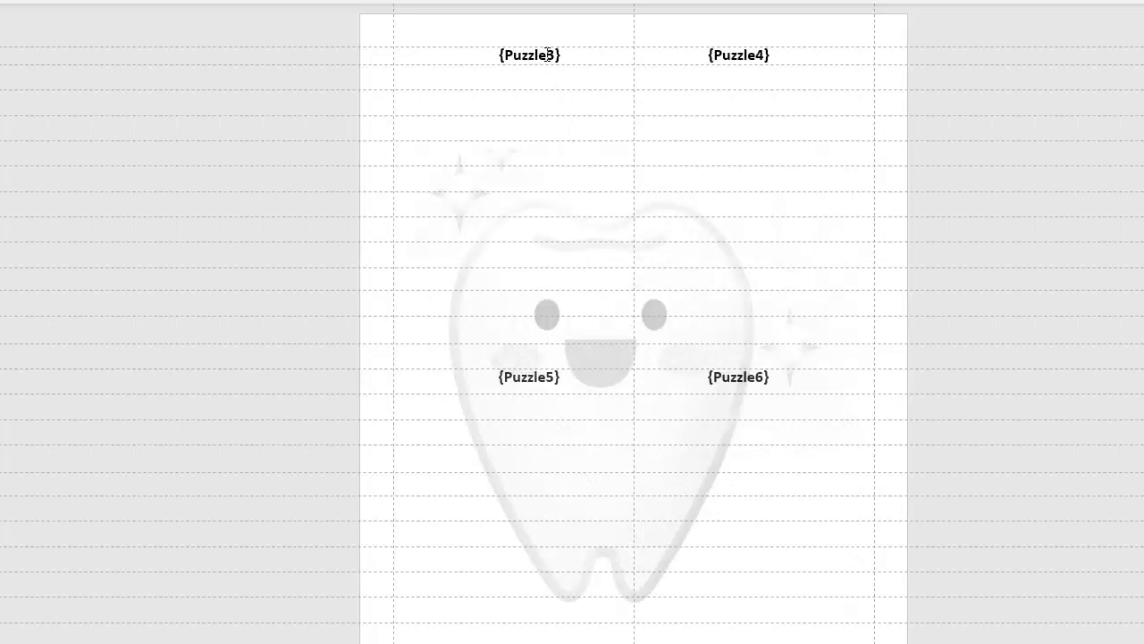
- Stretch the {Puzzle3} and {Puzzle4} boxes out to the page margins and left-align both labels
{"action": "left_click", "coordinate": [548, 54]}
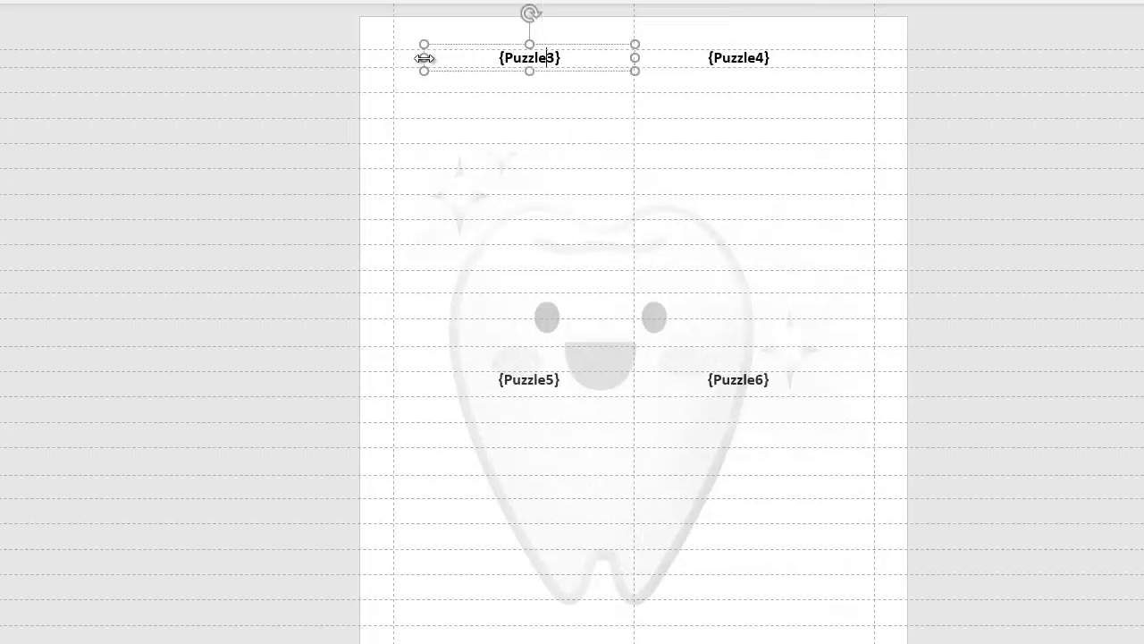
{"action": "left_click_drag", "start_coordinate": [424, 59], "coordinate": [393, 59]}
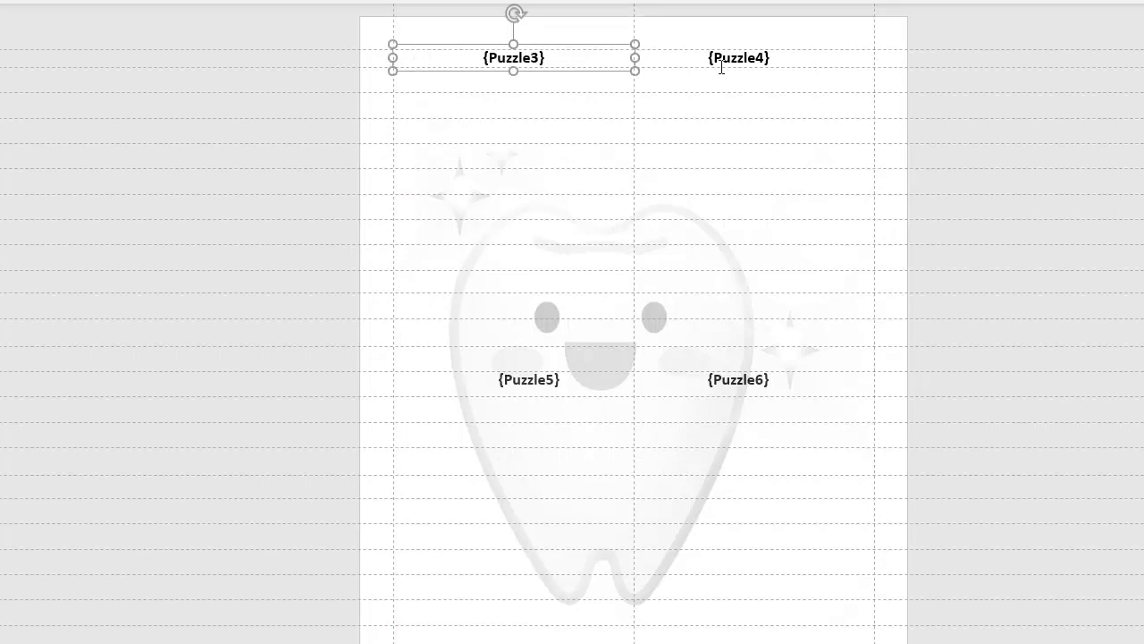
{"action": "left_click", "coordinate": [705, 57]}
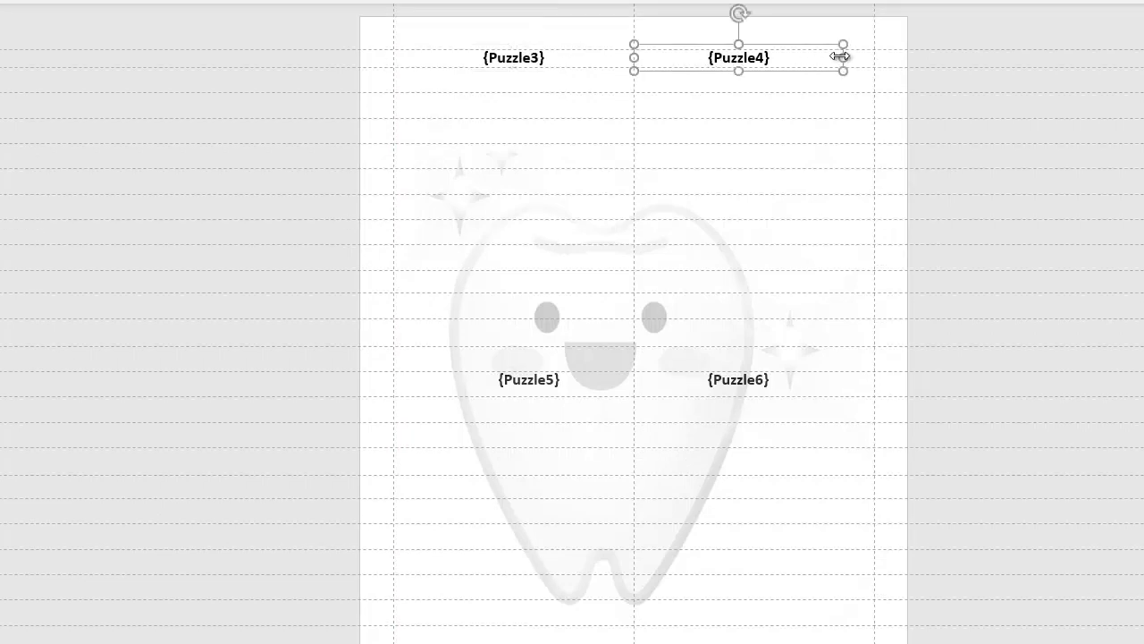
{"action": "left_click_drag", "start_coordinate": [840, 56], "coordinate": [878, 55]}
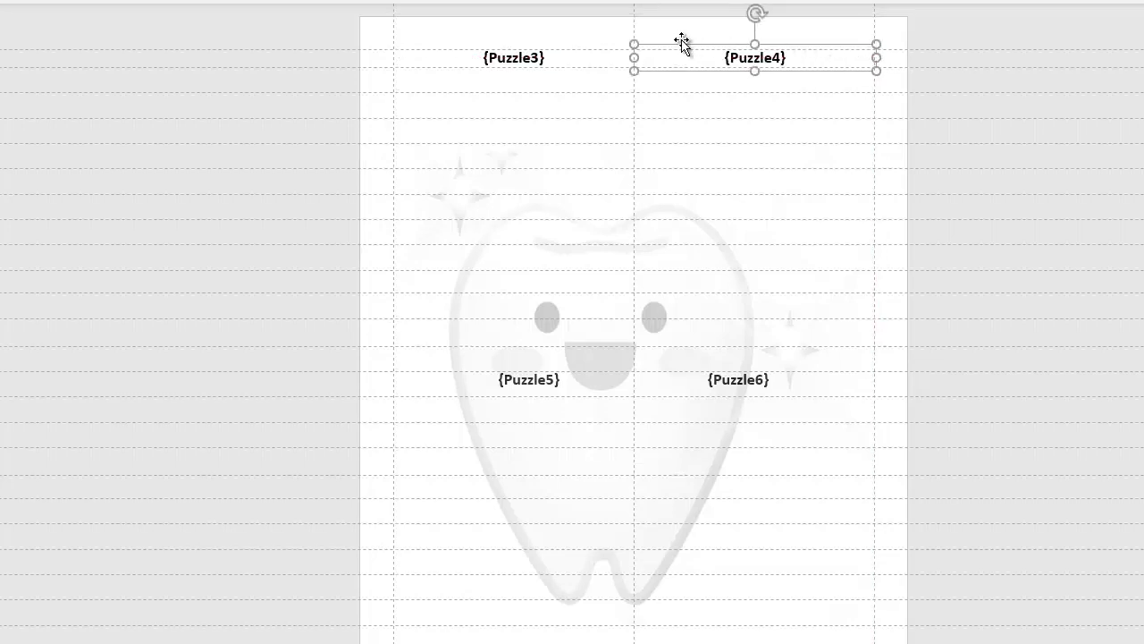
{"action": "key", "text": "ctrl+l"}
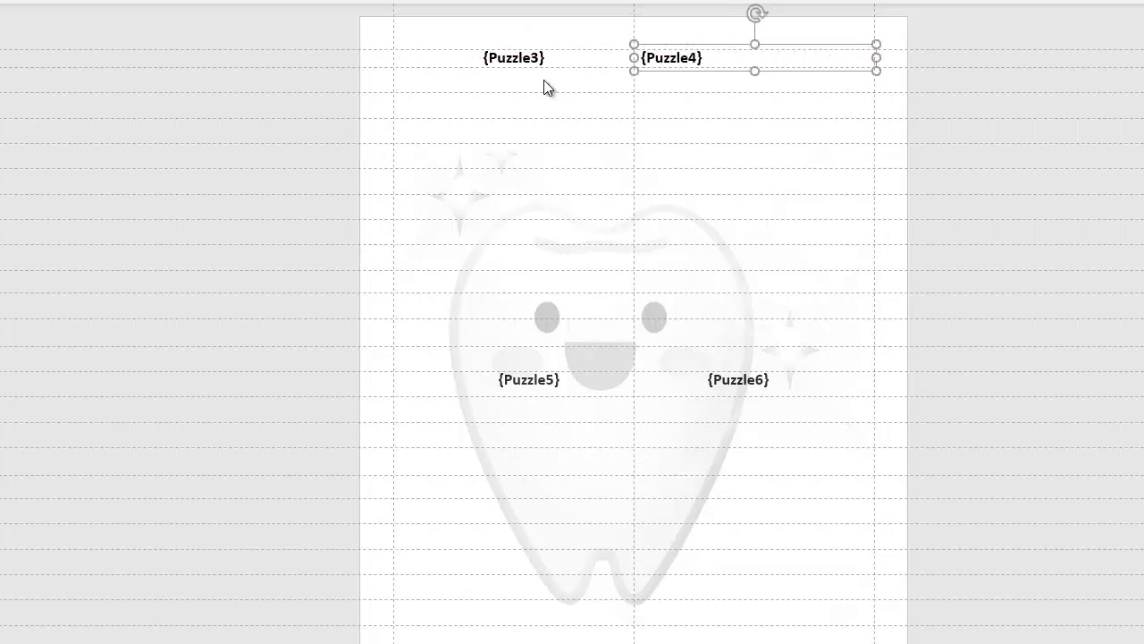
{"action": "left_click", "coordinate": [520, 58]}
{"action": "key", "text": "ctrl+l"}
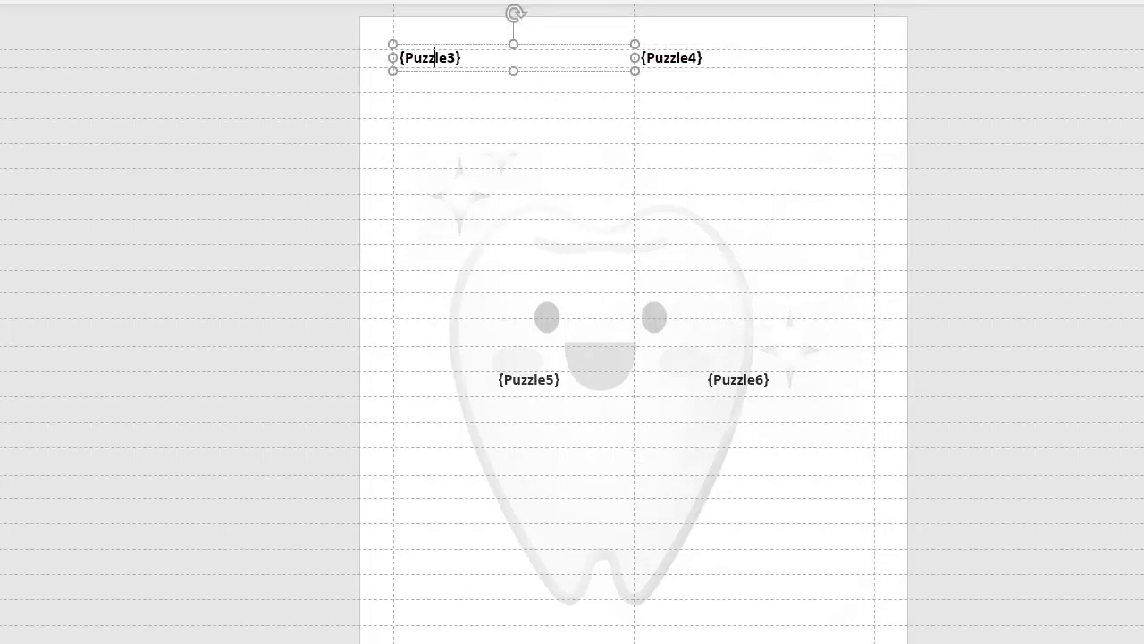
- With the tooth picture moved aside, stretch the {Puzzle5} and {Puzzle6} boxes to the margins and left-align both labels
{"action": "left_click", "coordinate": [545, 381]}
{"action": "left_click", "coordinate": [547, 382]}
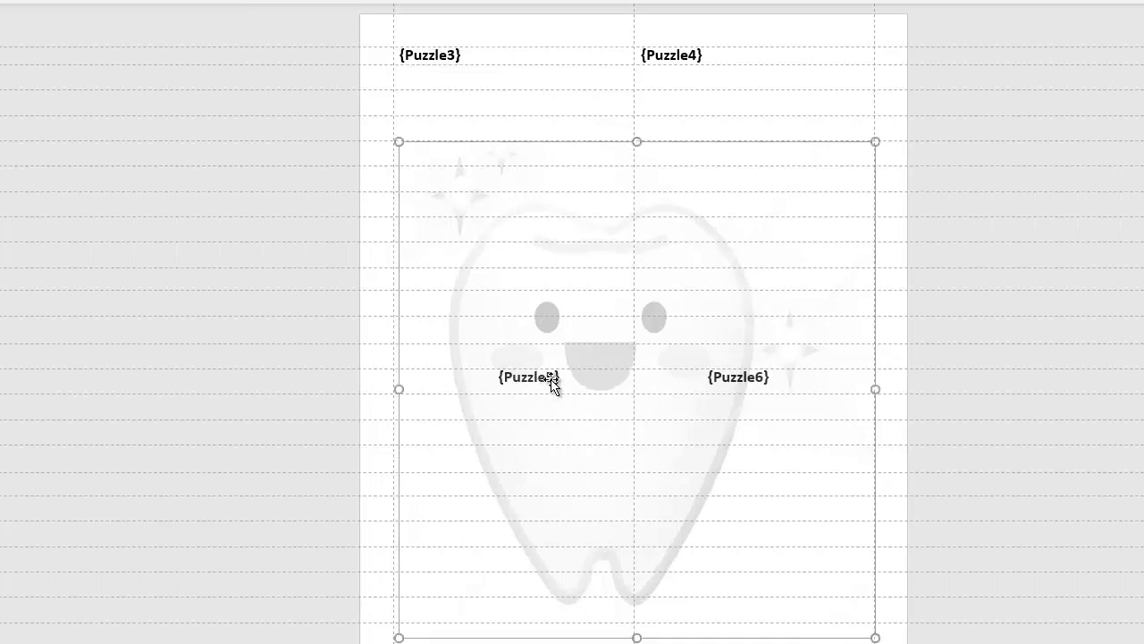
{"action": "left_click_drag", "start_coordinate": [685, 357], "coordinate": [293, 358]}
{"action": "left_click_drag", "start_coordinate": [468, 374], "coordinate": [374, 363]}
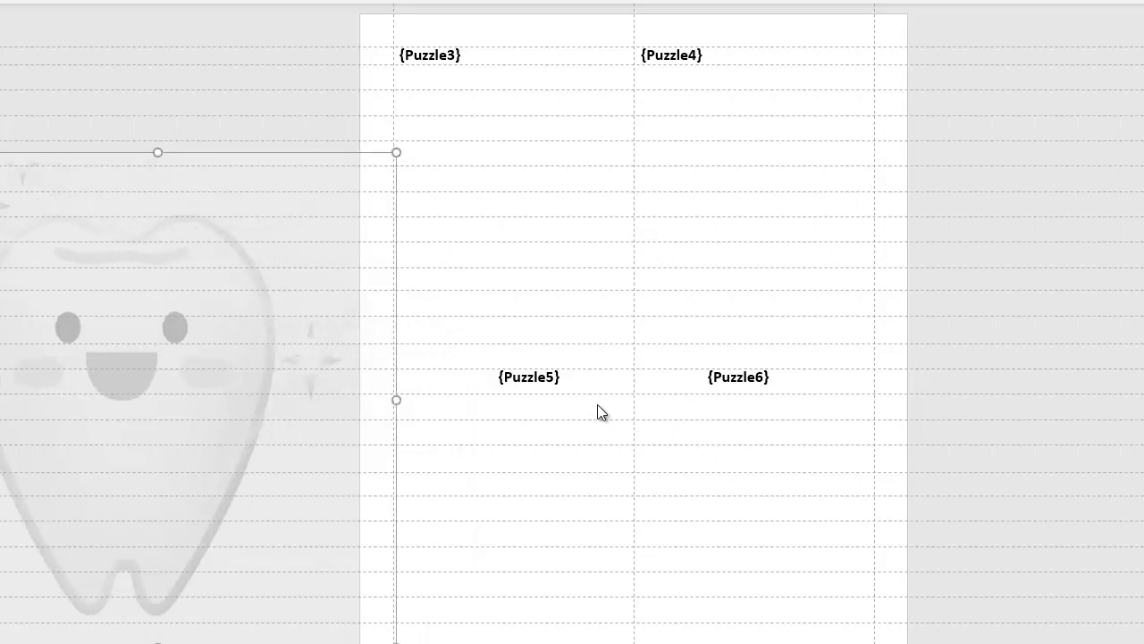
{"action": "left_click", "coordinate": [531, 377]}
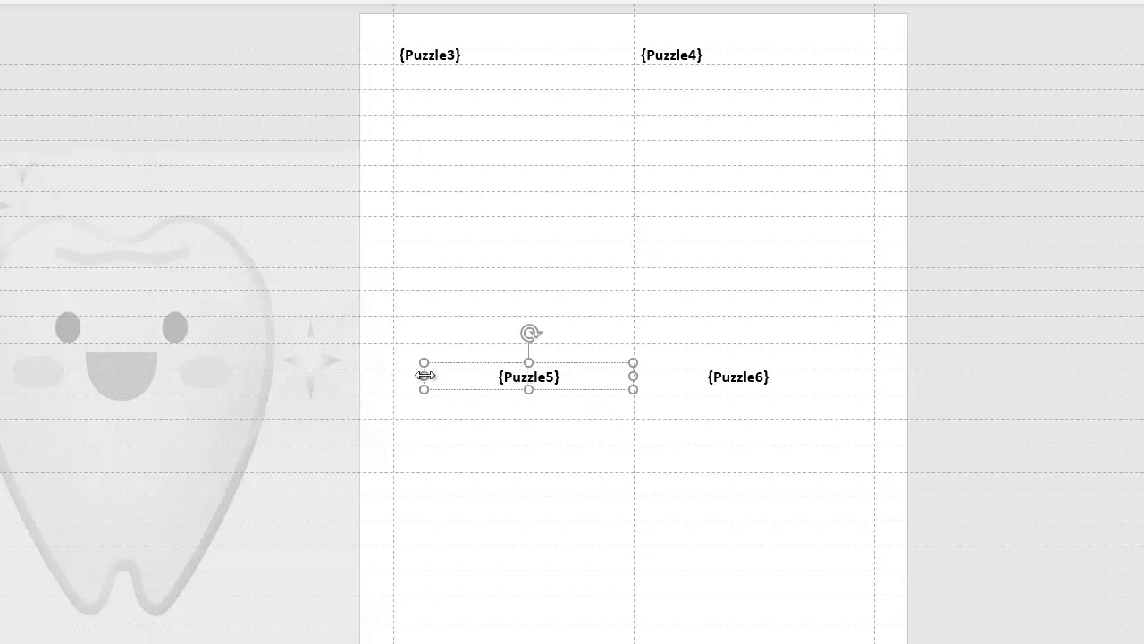
{"action": "left_click_drag", "start_coordinate": [424, 377], "coordinate": [395, 375]}
{"action": "left_click", "coordinate": [761, 379]}
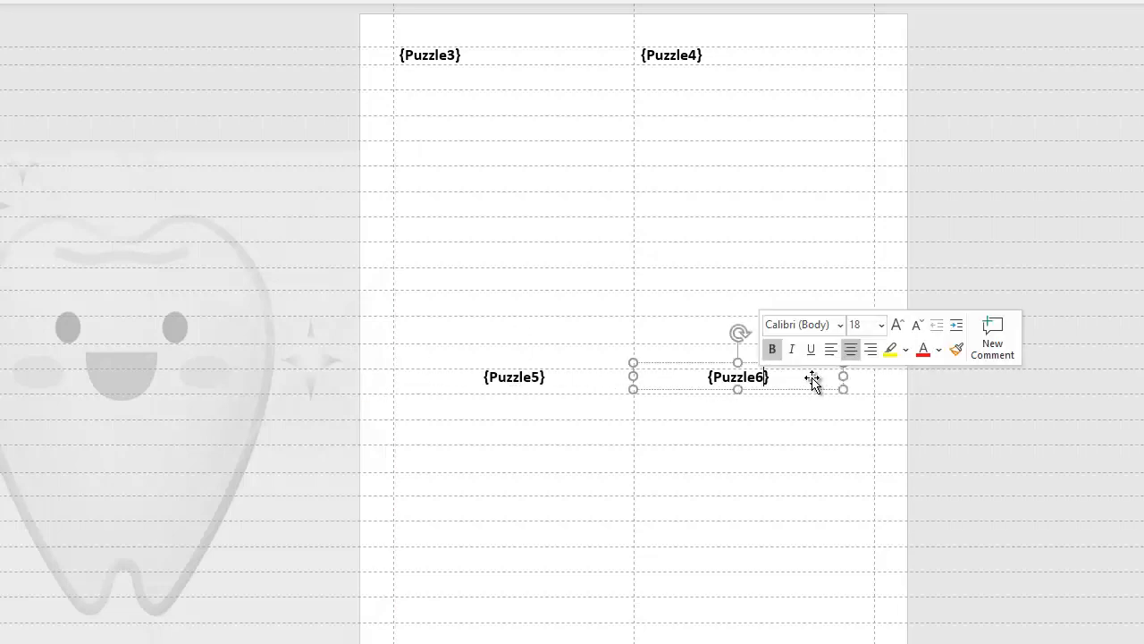
{"action": "left_click_drag", "start_coordinate": [843, 376], "coordinate": [874, 370]}
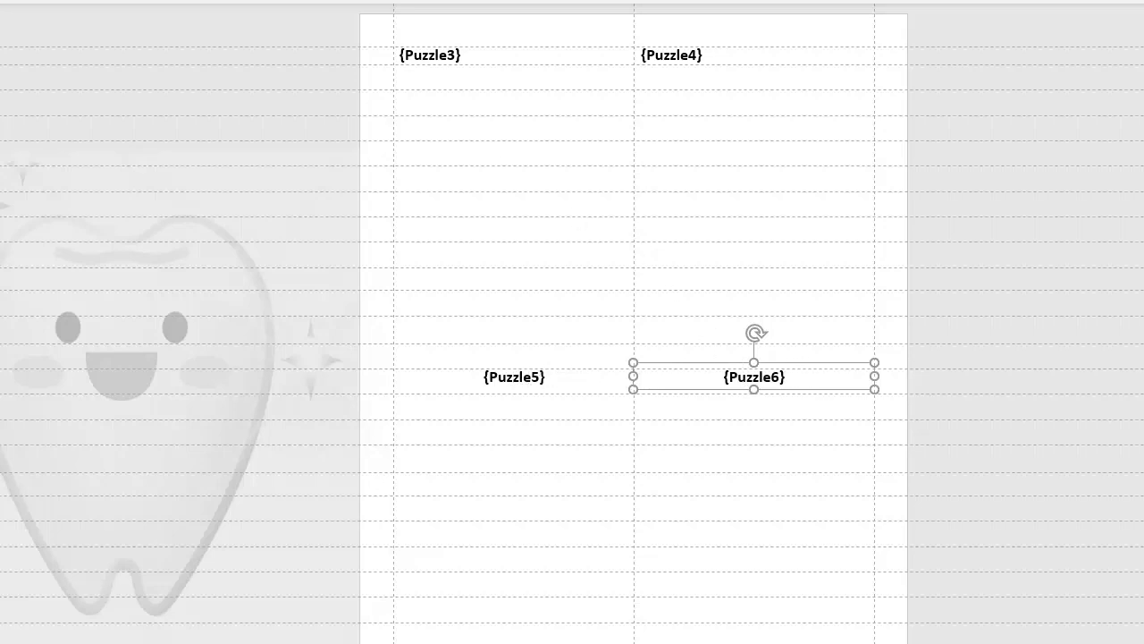
{"action": "key", "text": "ctrl+l"}
{"action": "left_click", "coordinate": [519, 380]}
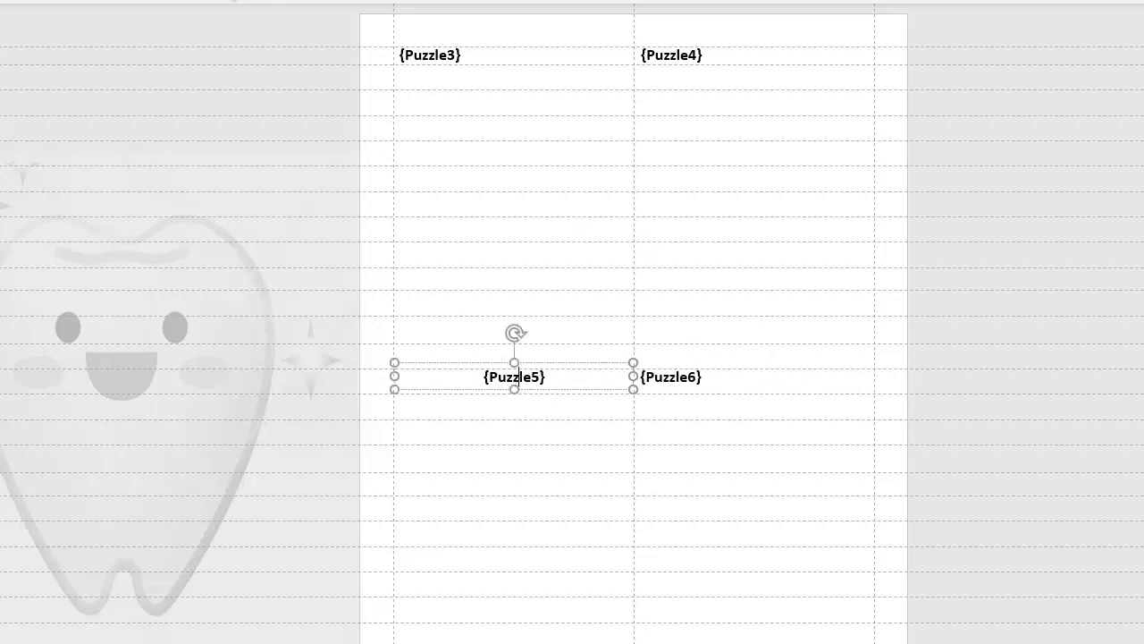
{"action": "key", "text": "ctrl+l"}
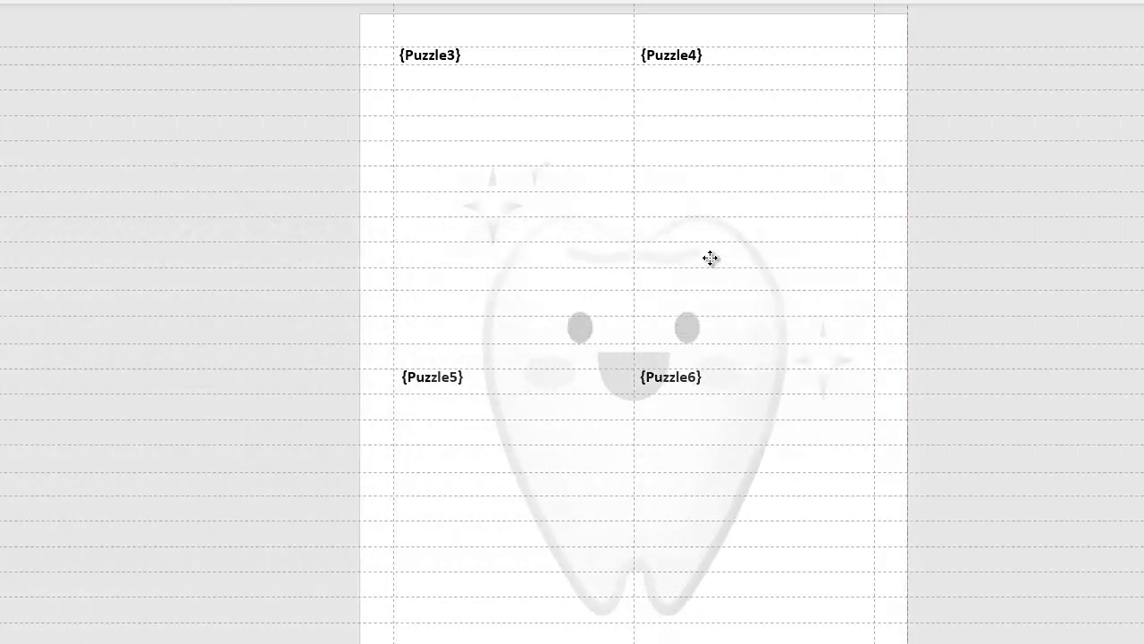
{"action": "left_click", "coordinate": [710, 259]}
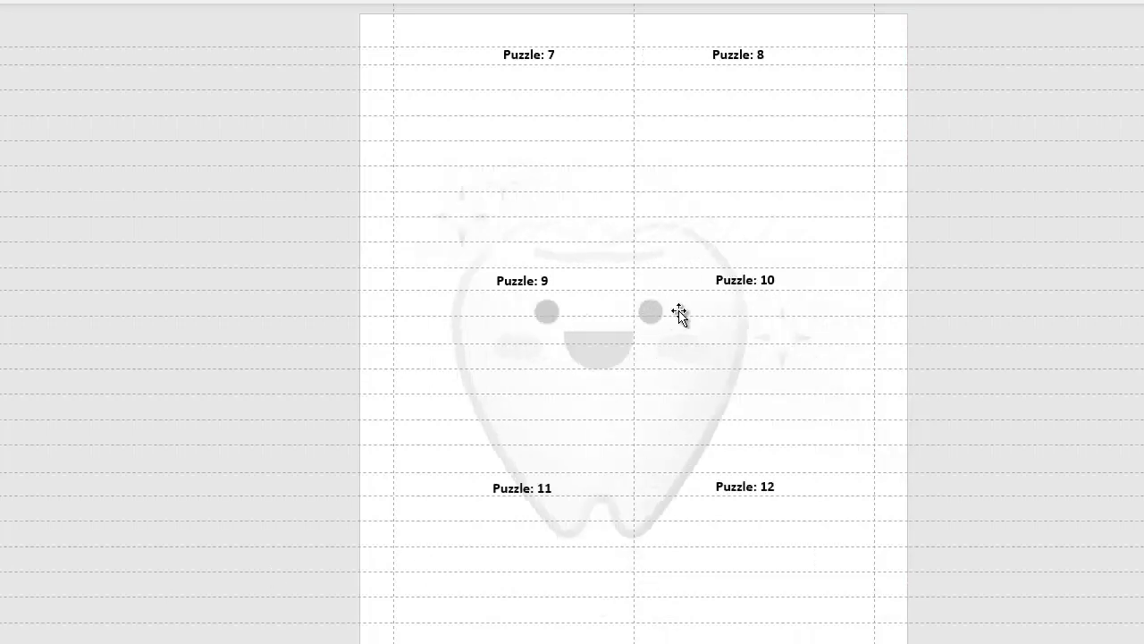
- Move the tooth picture off the page and stretch the Puzzle: 7, 9 and 11 boxes to the left margin
{"action": "left_click_drag", "start_coordinate": [668, 310], "coordinate": [258, 319]}
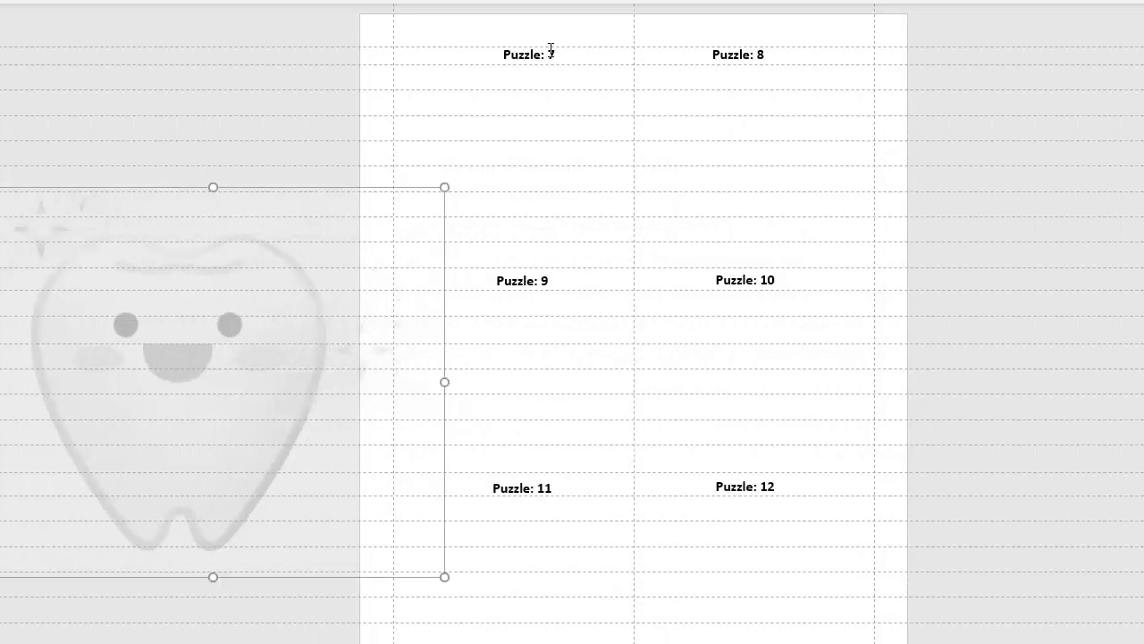
{"action": "left_click", "coordinate": [534, 55]}
{"action": "left_click_drag", "start_coordinate": [423, 57], "coordinate": [394, 57]}
{"action": "left_click", "coordinate": [511, 277]}
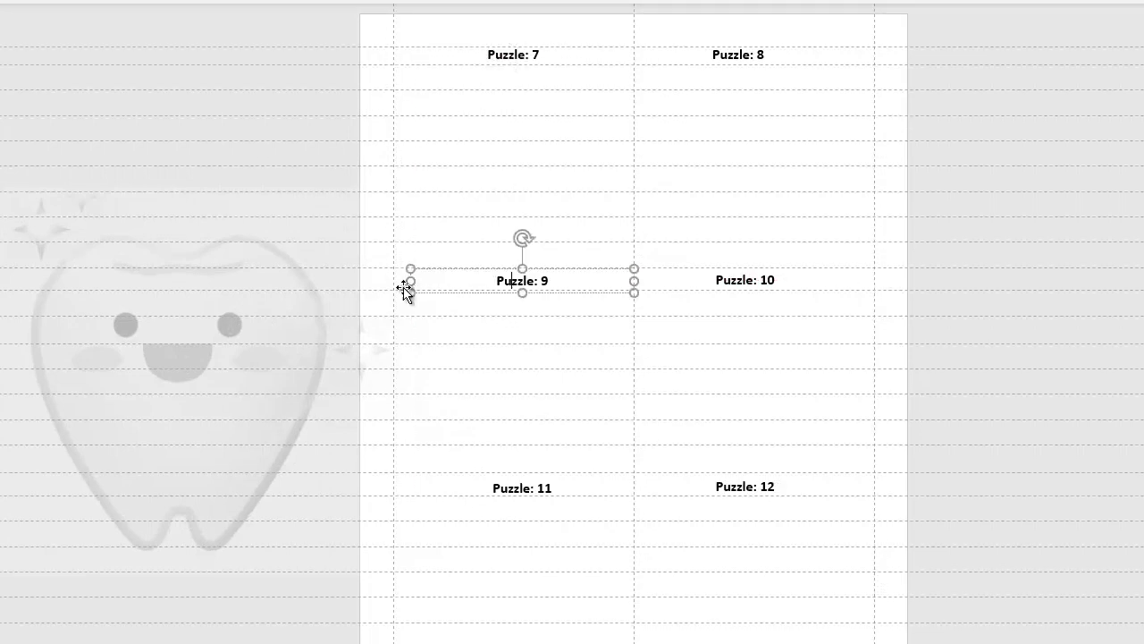
{"action": "left_click_drag", "start_coordinate": [408, 280], "coordinate": [393, 280]}
{"action": "left_click", "coordinate": [507, 488]}
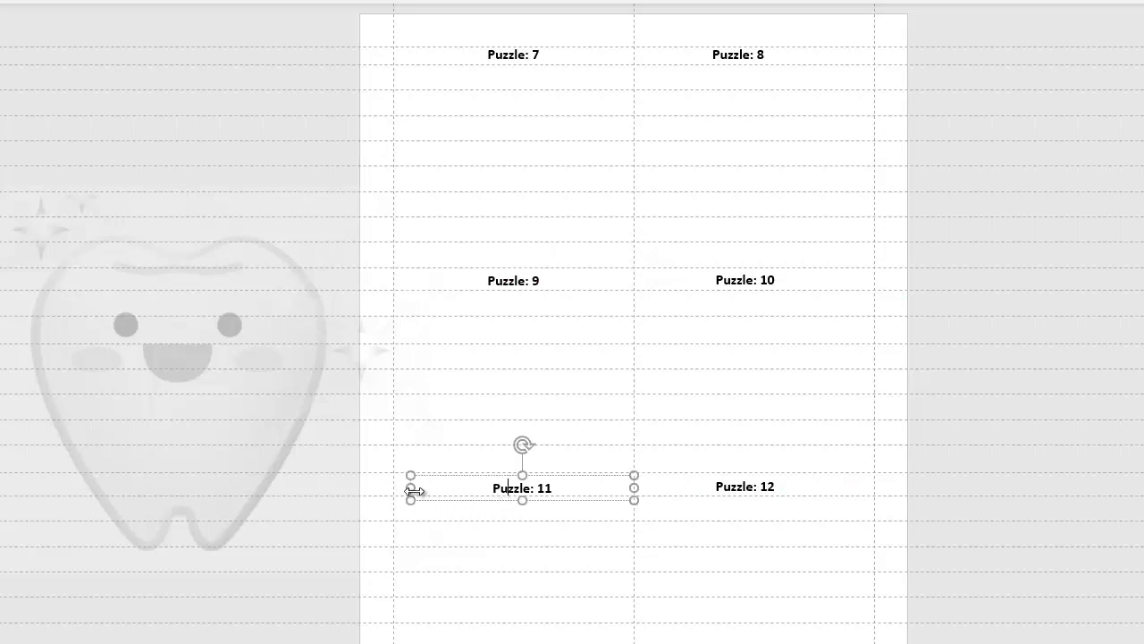
{"action": "left_click_drag", "start_coordinate": [410, 487], "coordinate": [394, 486]}
{"action": "left_click_drag", "start_coordinate": [394, 487], "coordinate": [394, 487]}
- Stretch the Puzzle: 12 box to the right page margin
{"action": "left_click", "coordinate": [774, 486]}
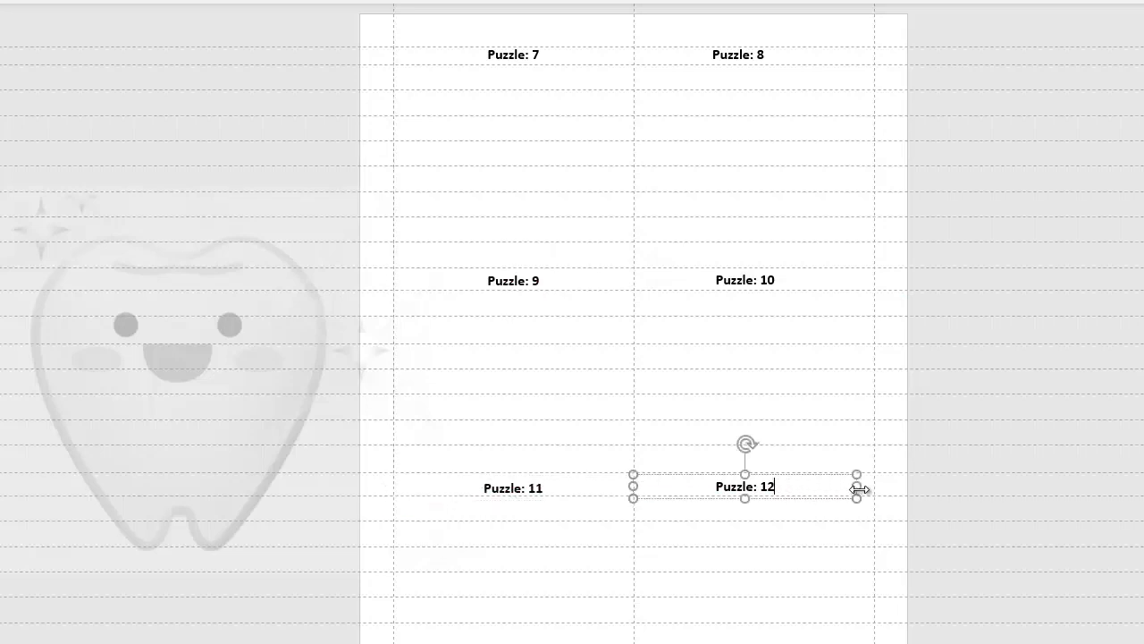
{"action": "left_click_drag", "start_coordinate": [858, 486], "coordinate": [874, 486]}
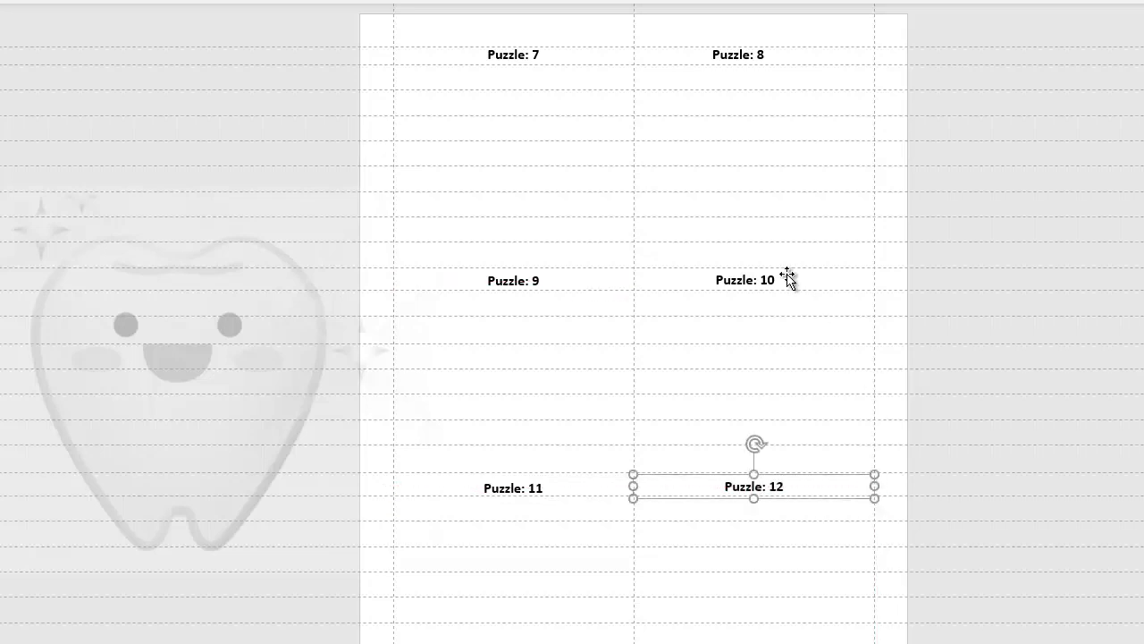
- Stretch the Puzzle: 10 and Puzzle: 8 boxes out to the right page margin
{"action": "left_click", "coordinate": [771, 279]}
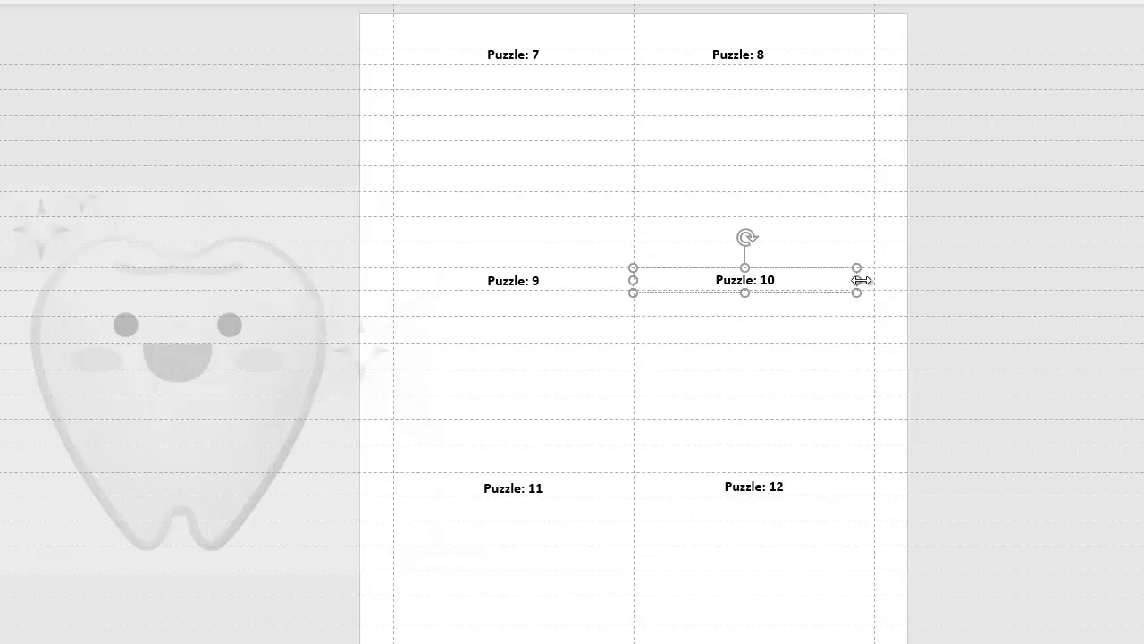
{"action": "left_click_drag", "start_coordinate": [856, 280], "coordinate": [876, 279]}
{"action": "left_click", "coordinate": [759, 59]}
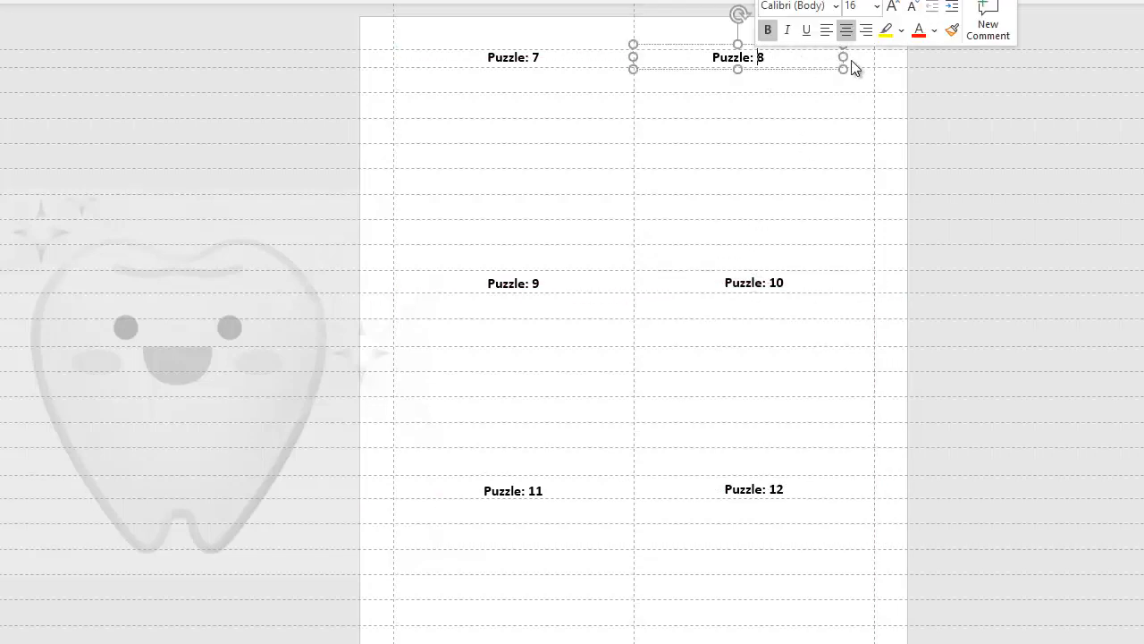
{"action": "left_click_drag", "start_coordinate": [845, 55], "coordinate": [874, 55]}
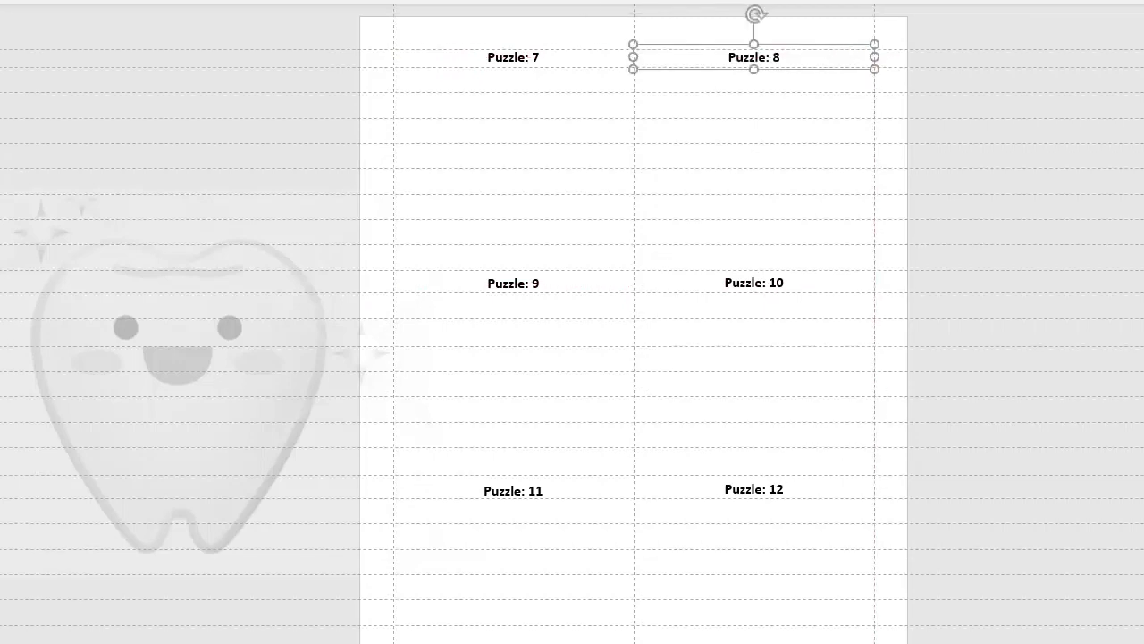
- Left-align the label text in all six boxes, Puzzle: 7 through Puzzle: 12
{"action": "key", "text": "ctrl+l"}
{"action": "left_click", "coordinate": [766, 281]}
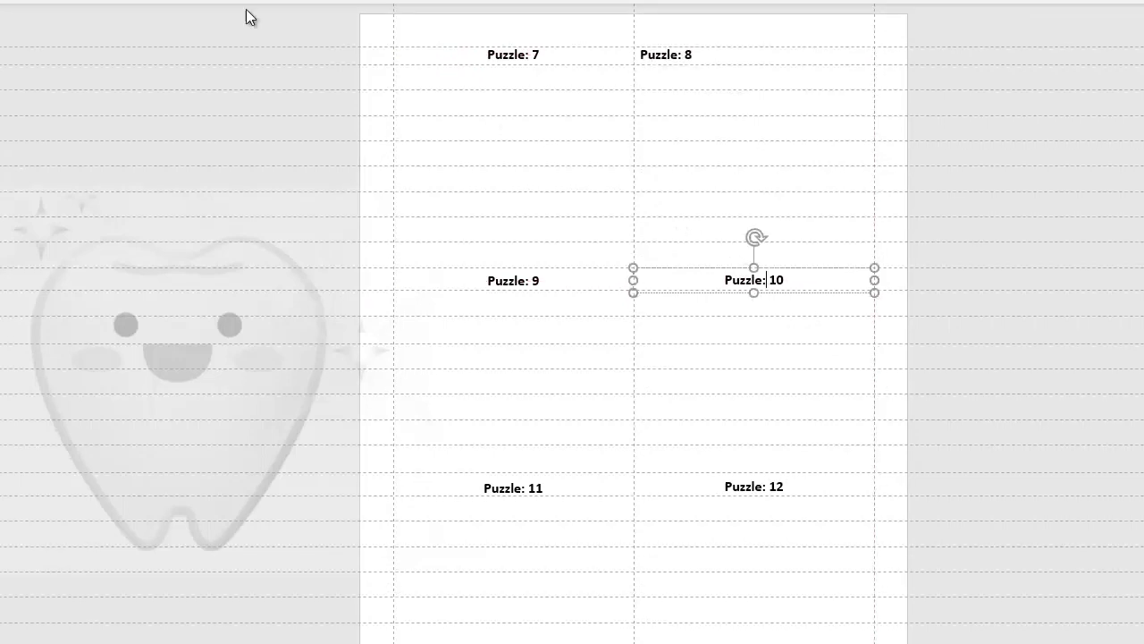
{"action": "key", "text": "ctrl+l"}
{"action": "left_click", "coordinate": [742, 488]}
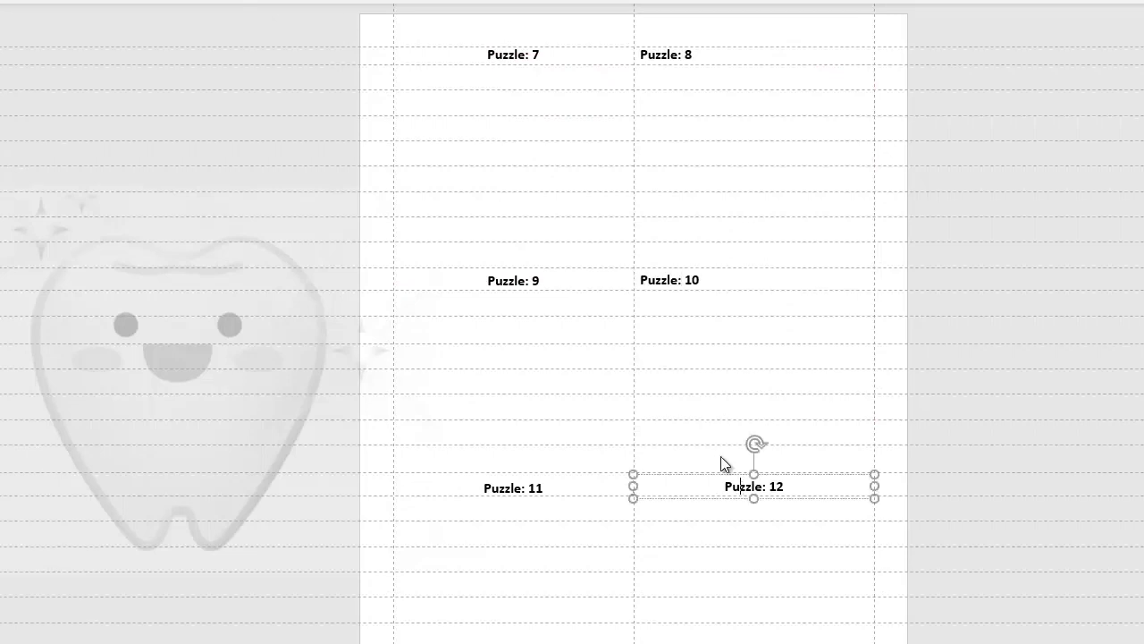
{"action": "key", "text": "ctrl+l"}
{"action": "left_click", "coordinate": [527, 488]}
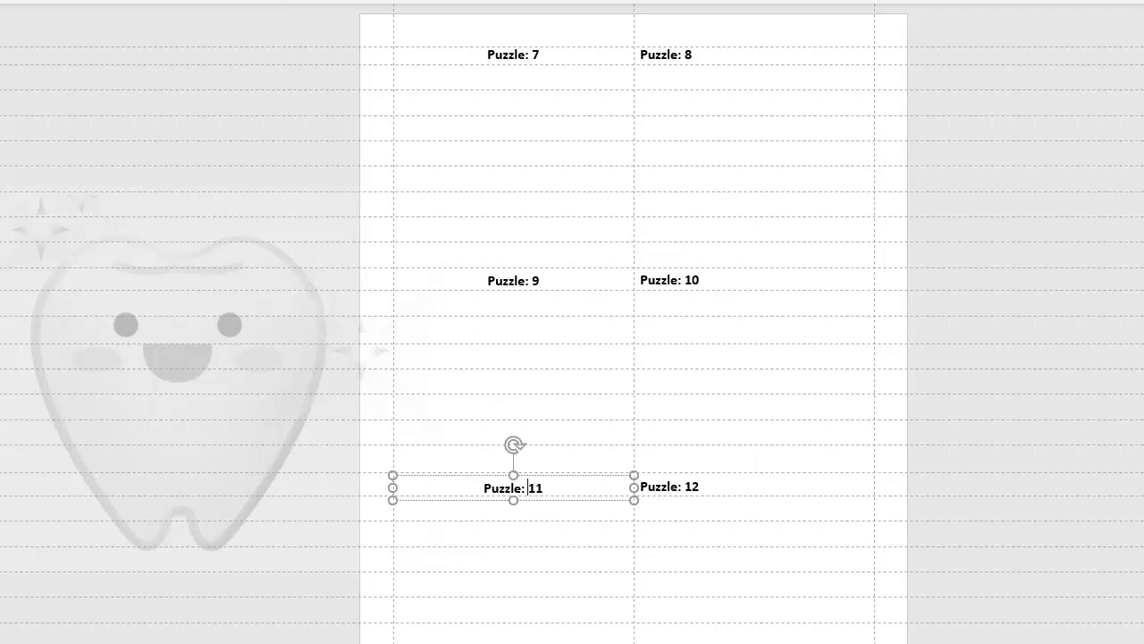
{"action": "key", "text": "ctrl+l"}
{"action": "left_click", "coordinate": [521, 280]}
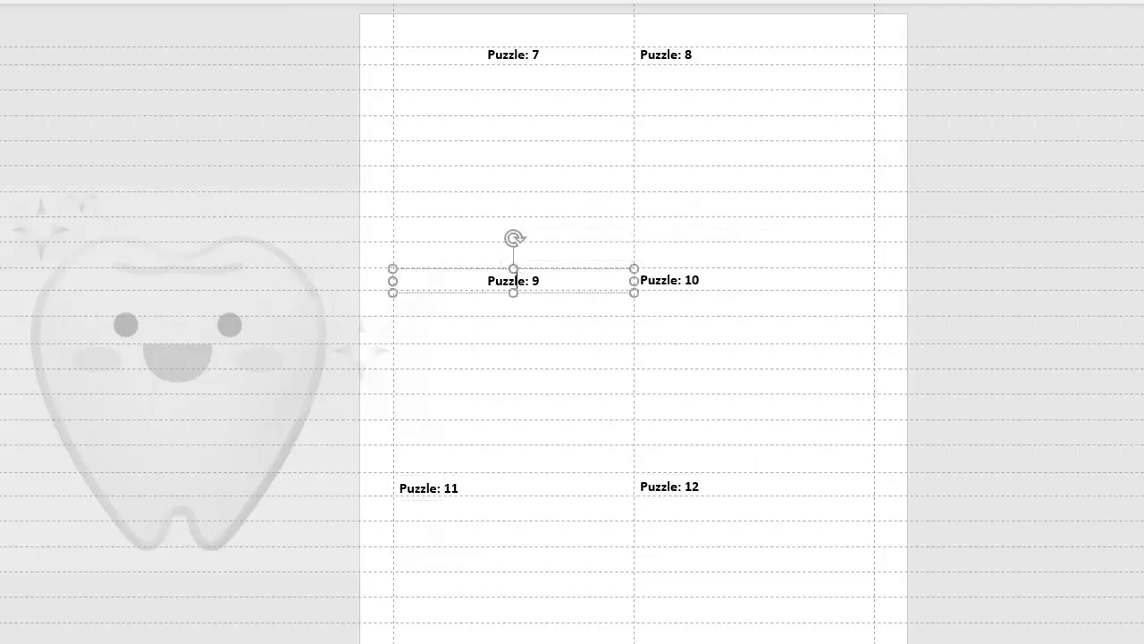
{"action": "key", "text": "ctrl+l"}
{"action": "left_click", "coordinate": [528, 55]}
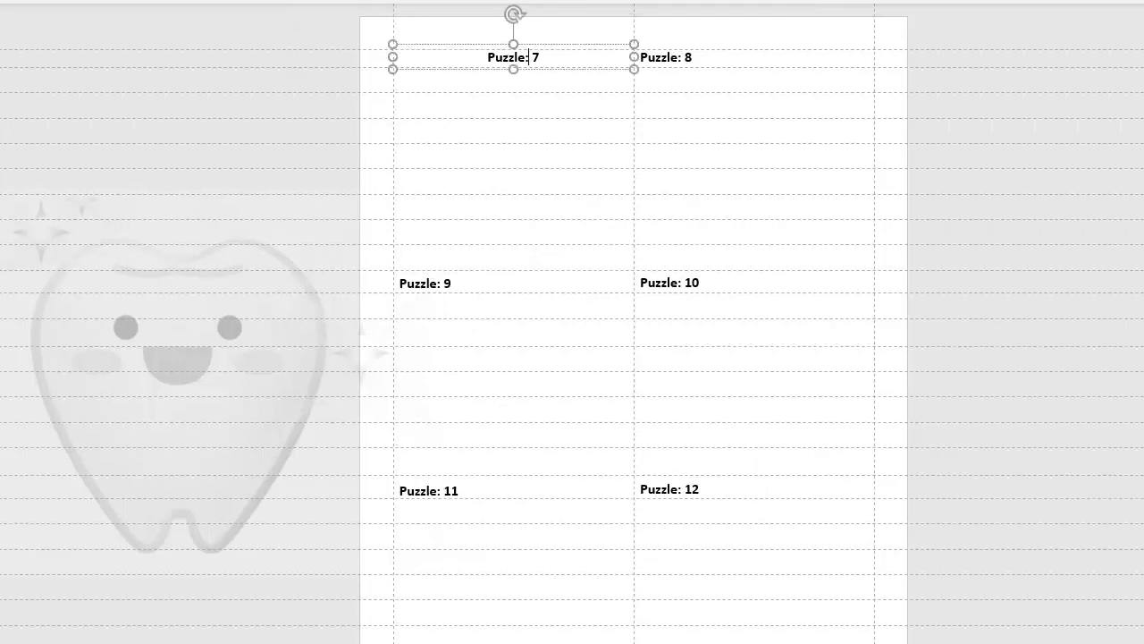
{"action": "key", "text": "ctrl+l"}
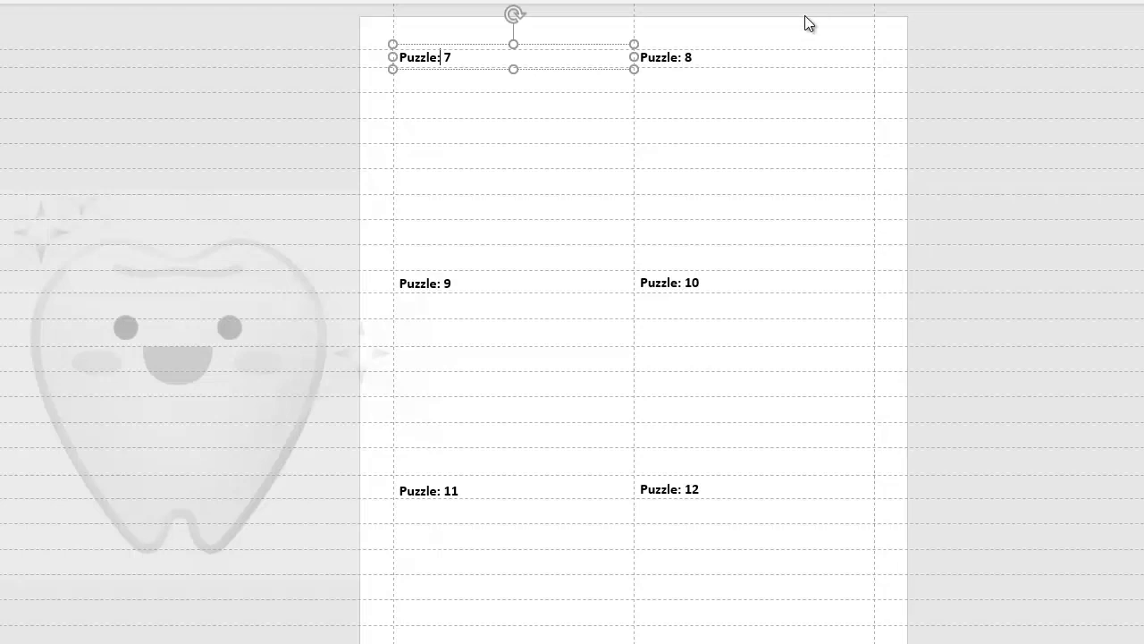
- Move the tooth picture back onto the middle of the page behind the puzzle labels
{"action": "left_click_drag", "start_coordinate": [970, 218], "coordinate": [976, 217]}
{"action": "left_click_drag", "start_coordinate": [222, 301], "coordinate": [645, 289]}
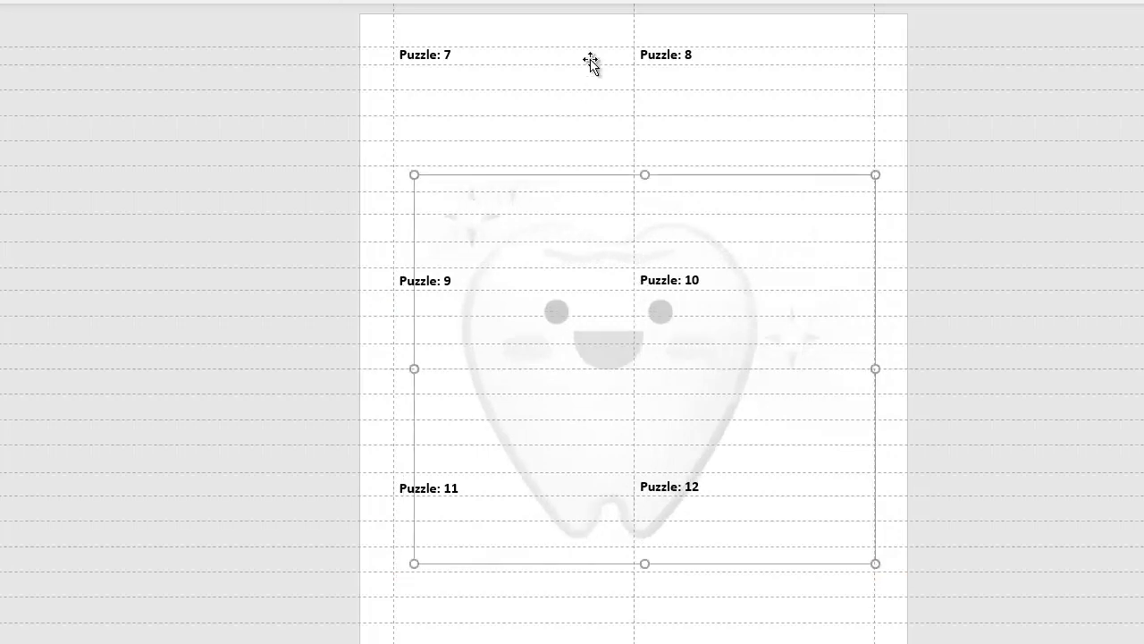
{"action": "left_click_drag", "start_coordinate": [563, 224], "coordinate": [566, 247]}
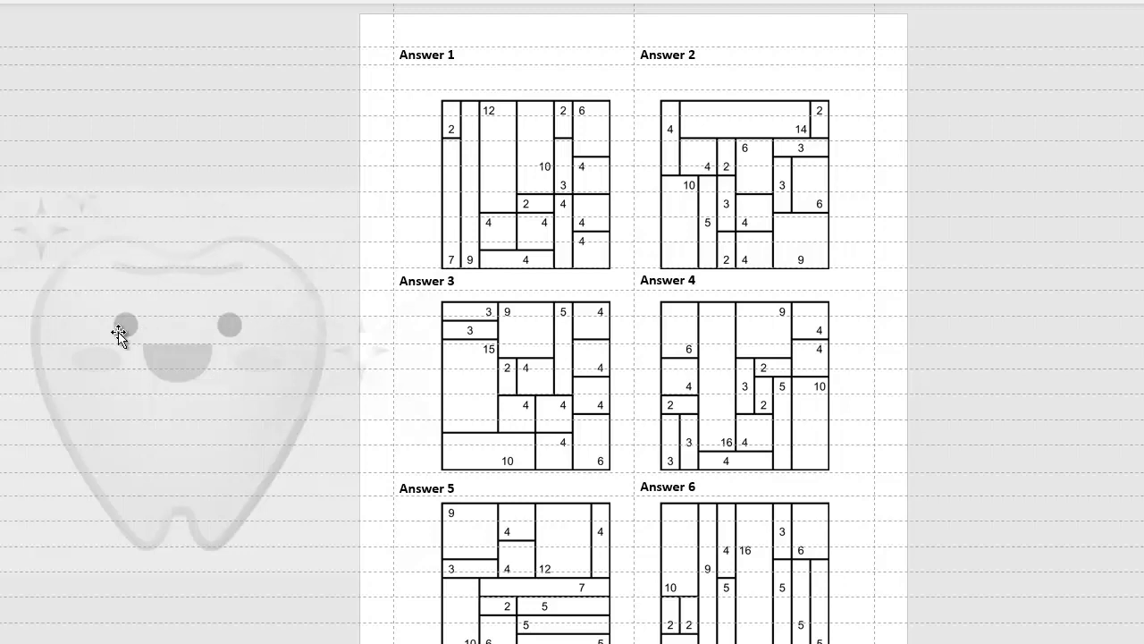
- Close the template presentation, choosing to save it under a new name
{"action": "left_click", "coordinate": [167, 349]}
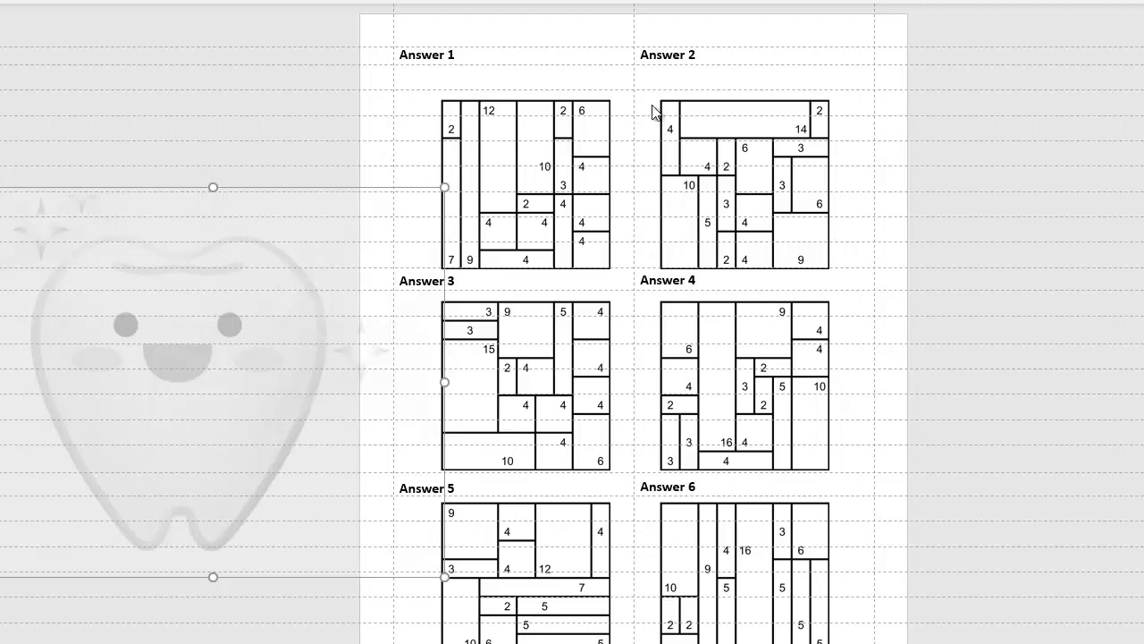
{"action": "key", "text": "ctrl+w"}
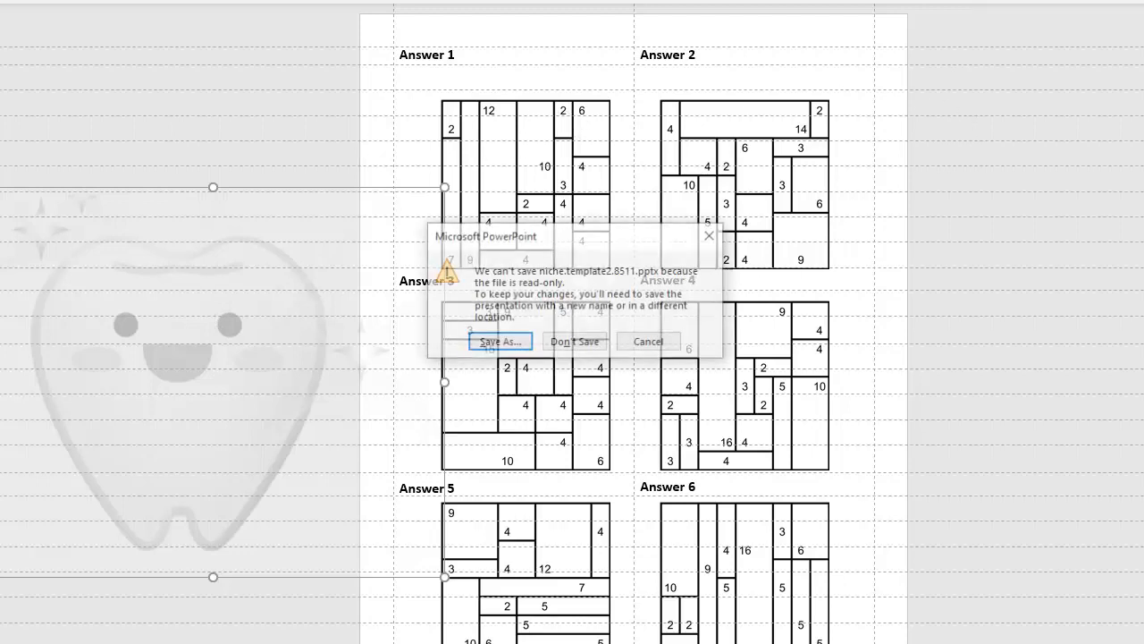
{"action": "left_click", "coordinate": [511, 341]}
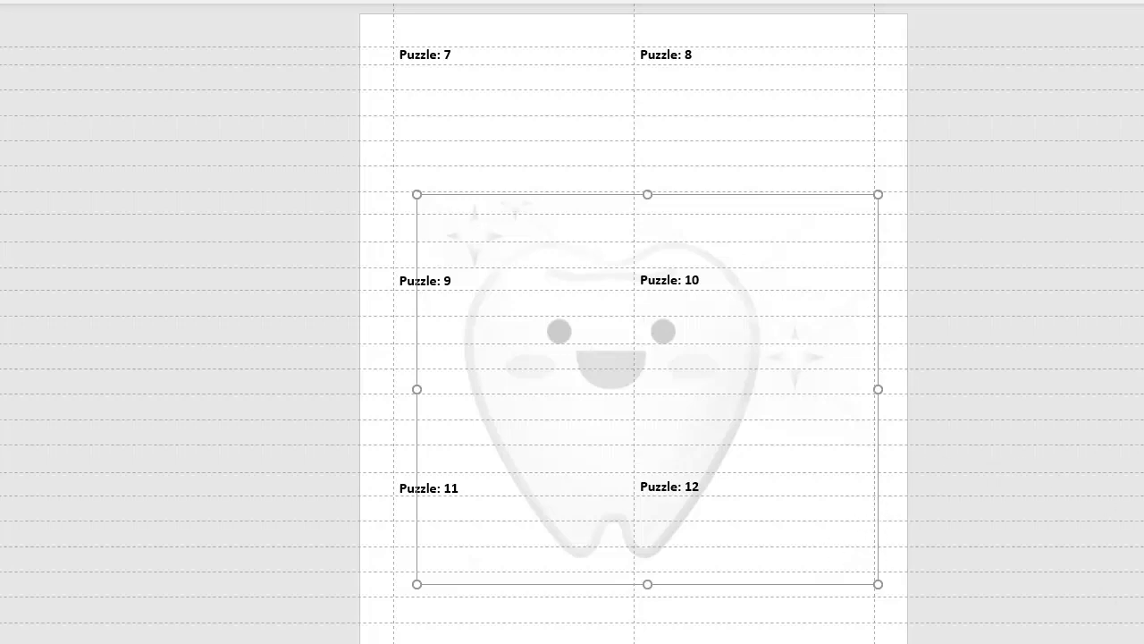
- Dismiss the compile confirmation in the compiler workbook and page through the compiled book to the answer slide
{"action": "key", "text": "alt+Tab"}
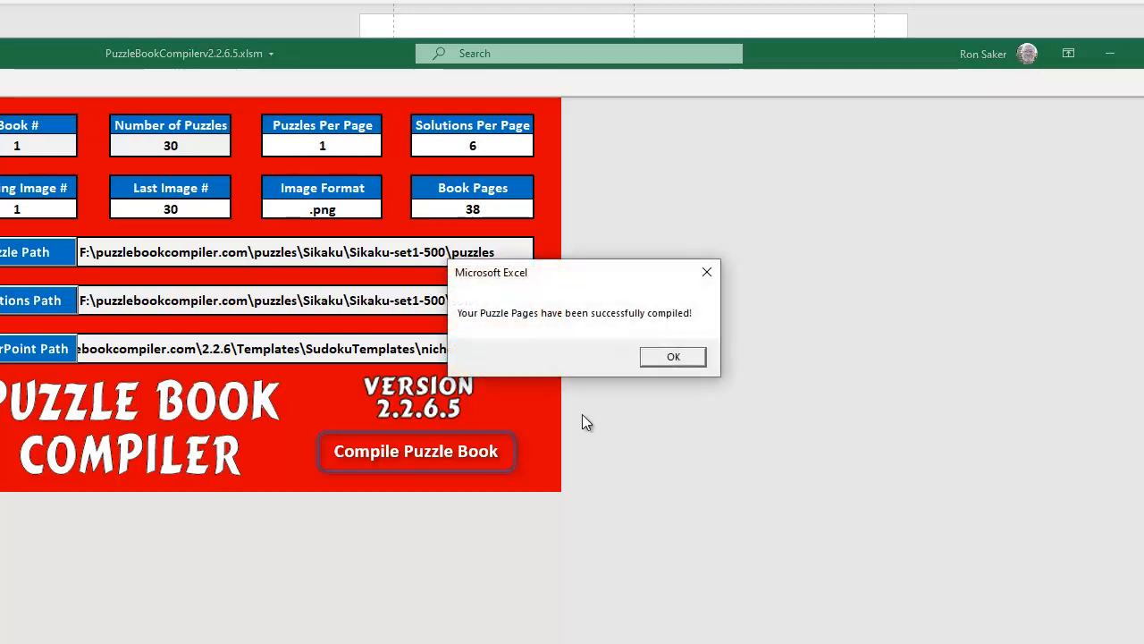
{"action": "left_click", "coordinate": [690, 361]}
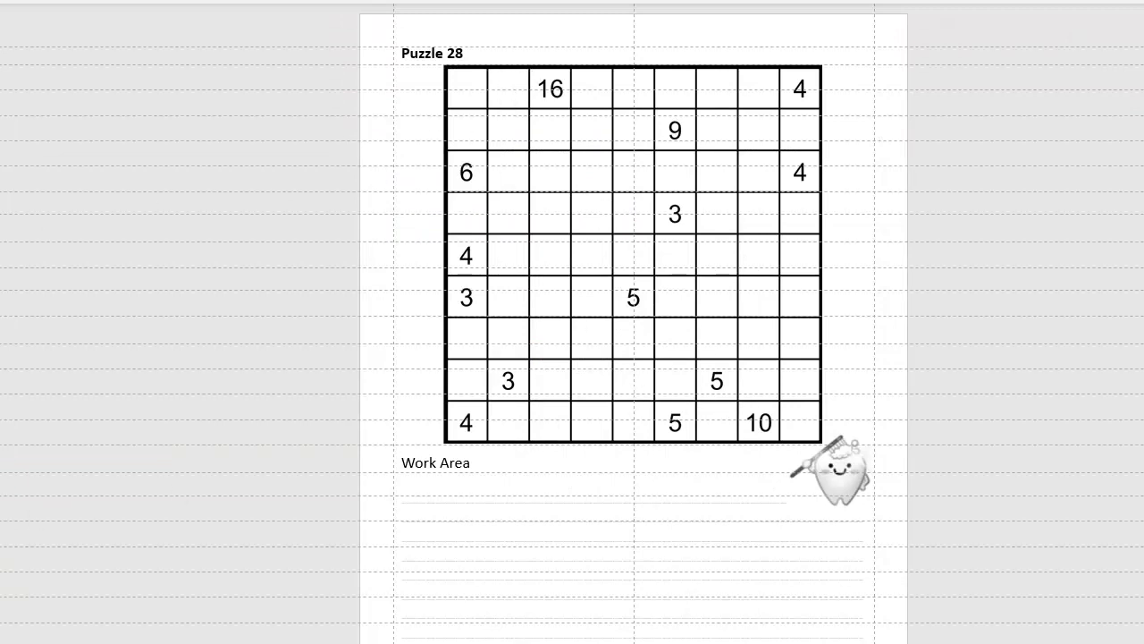
{"action": "key", "text": "Page_Down"}
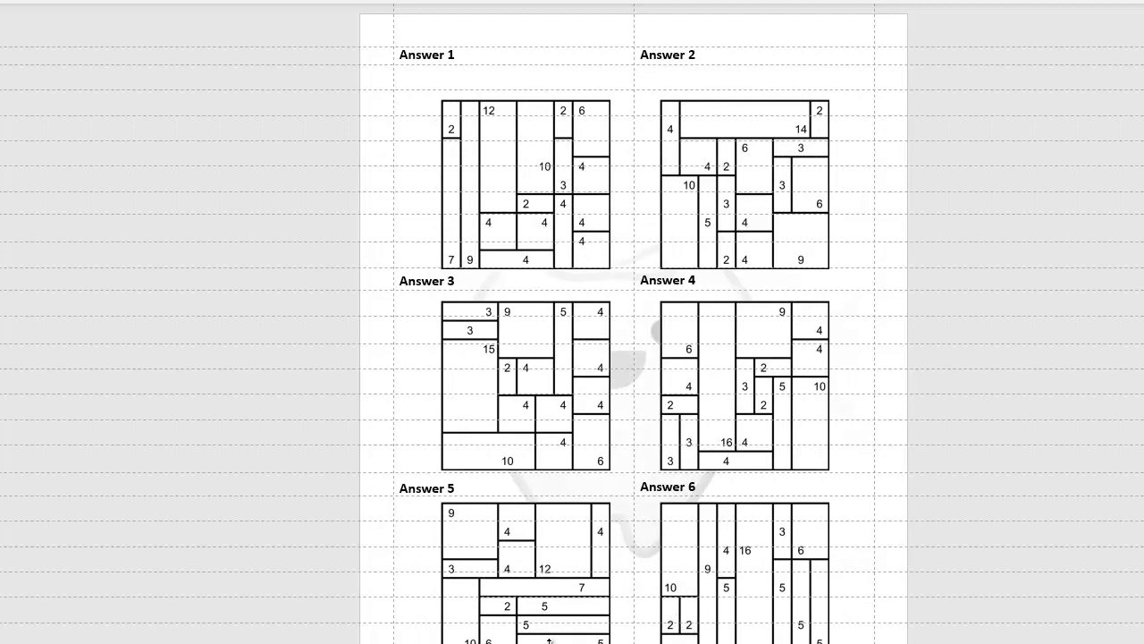
- Open the 6UpSizing sheet and reposition the workbook window beside the answer slide
{"action": "key", "text": "alt+Tab"}
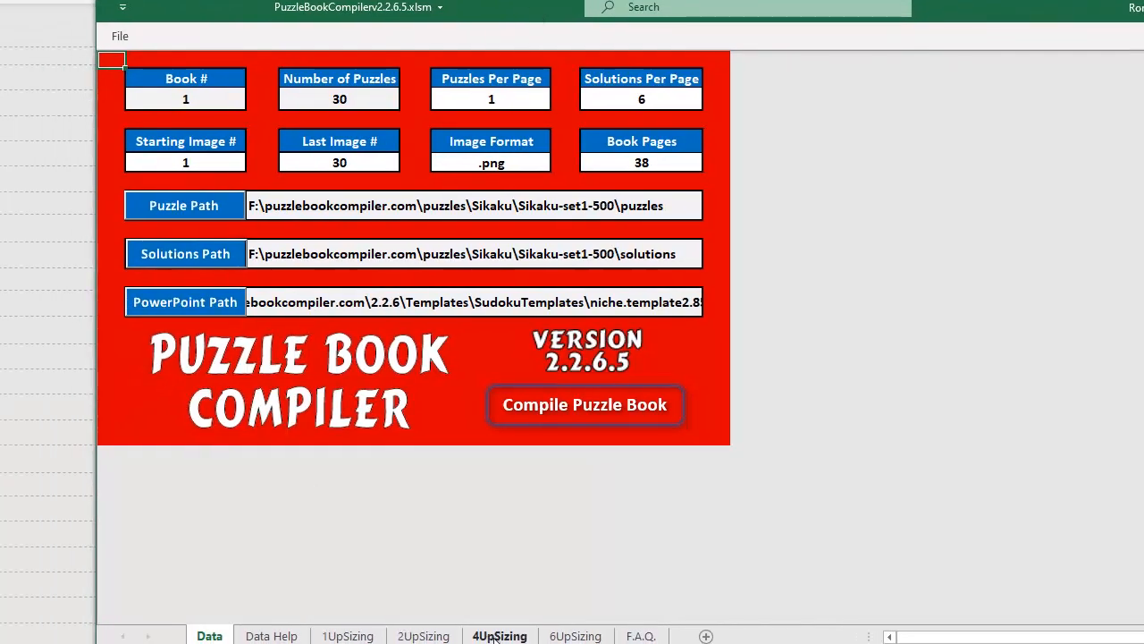
{"action": "left_click", "coordinate": [575, 635]}
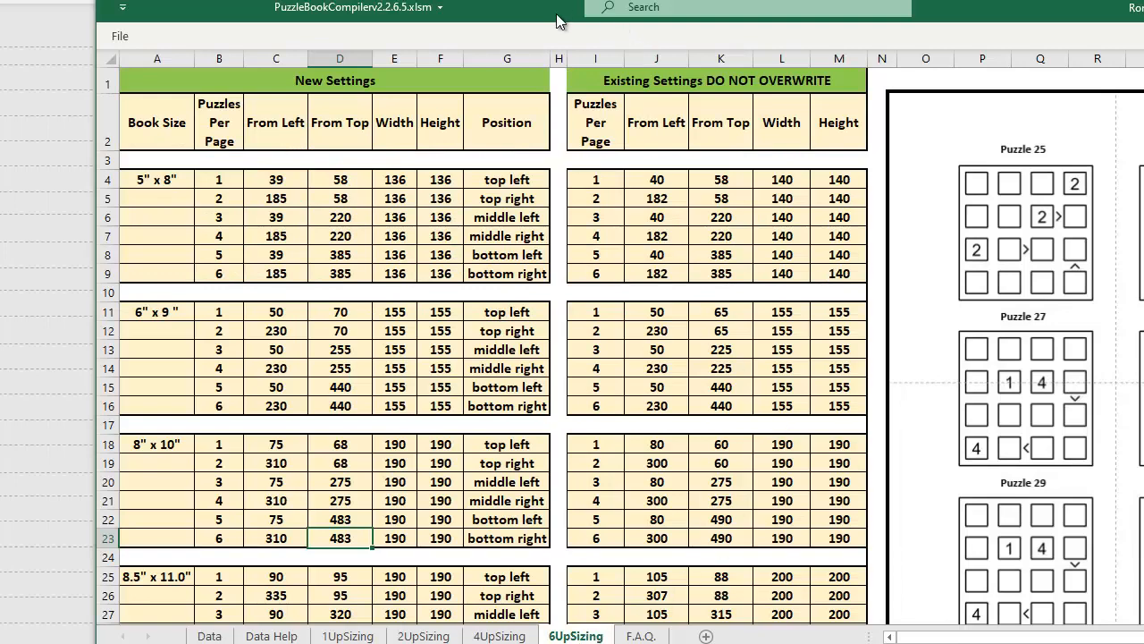
{"action": "left_click_drag", "start_coordinate": [540, 14], "coordinate": [670, 50]}
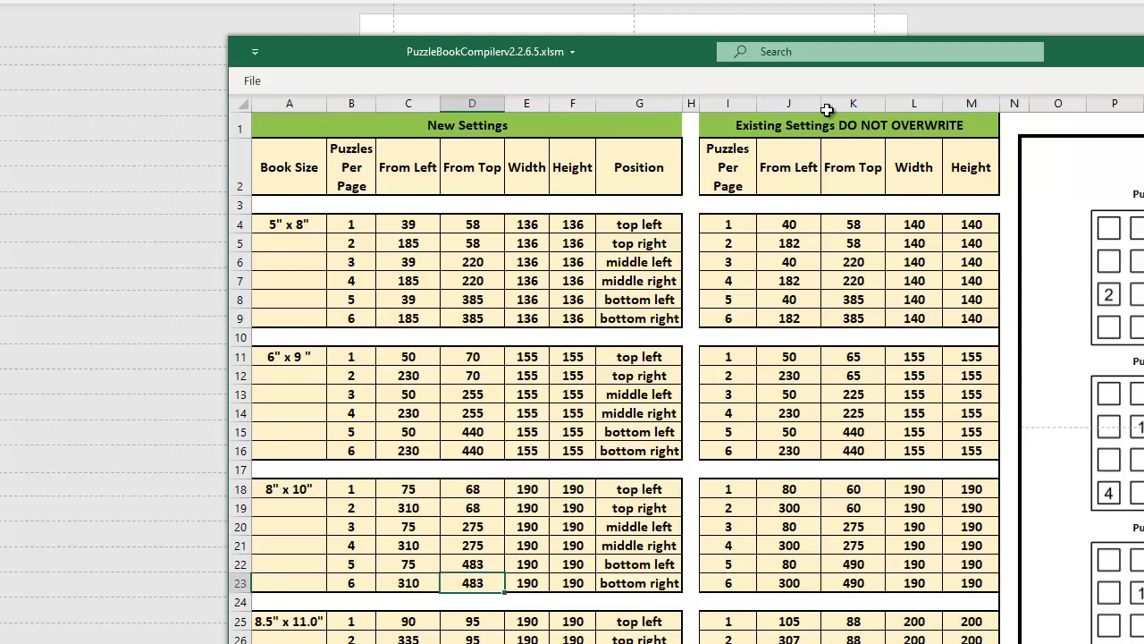
{"action": "left_click_drag", "start_coordinate": [692, 60], "coordinate": [776, 124]}
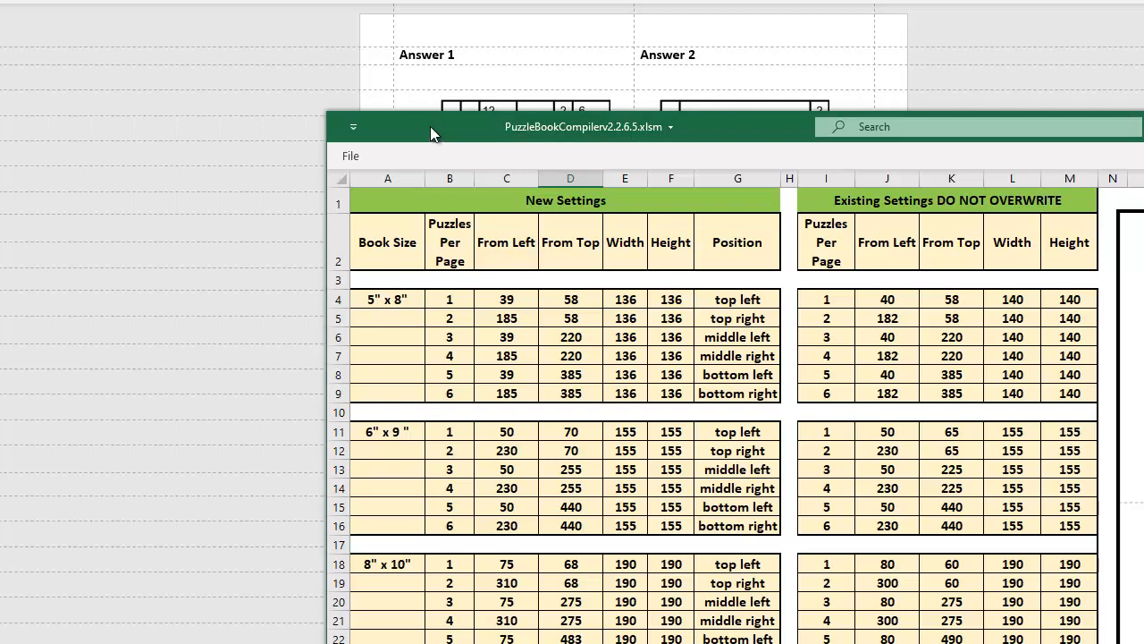
{"action": "left_click_drag", "start_coordinate": [430, 126], "coordinate": [725, 91]}
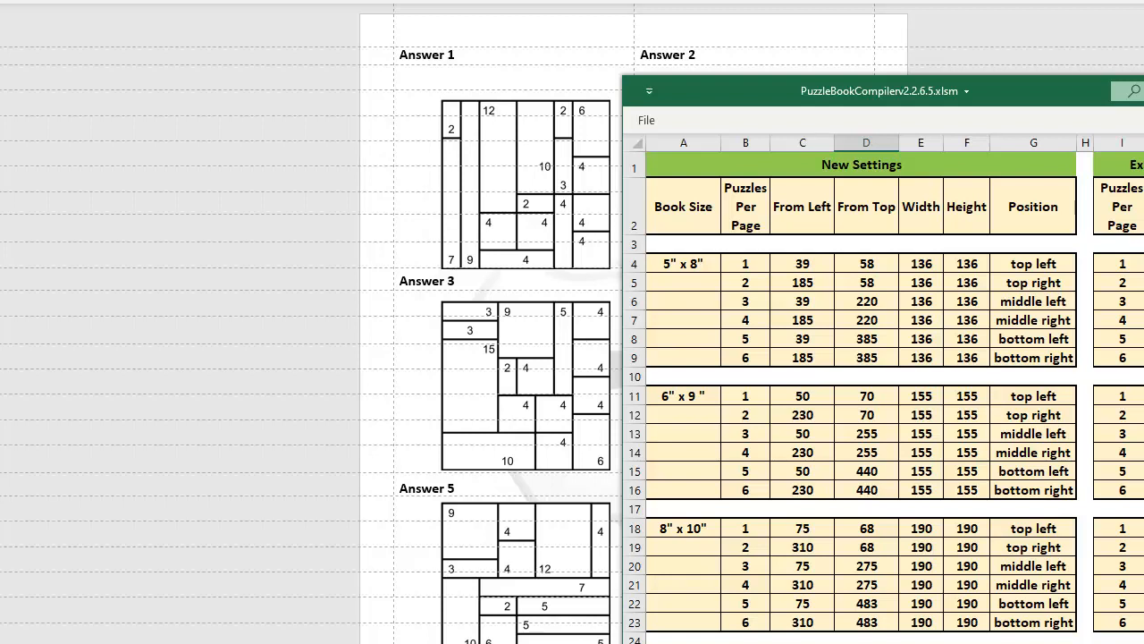
{"action": "key", "text": "Left"}
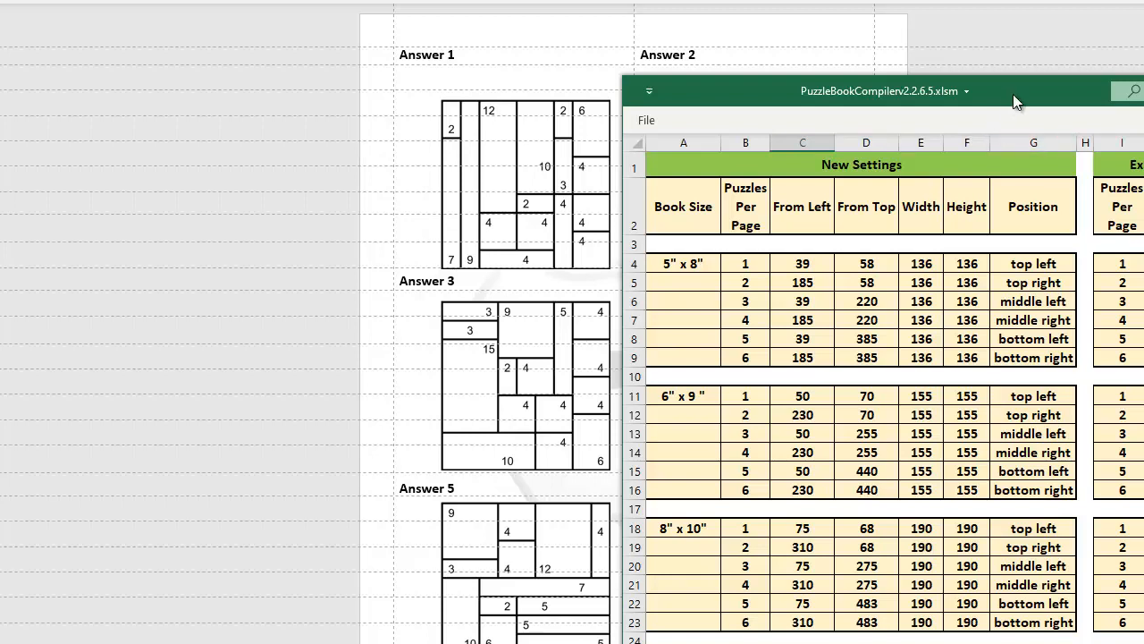
{"action": "left_click_drag", "start_coordinate": [1013, 92], "coordinate": [1087, 72]}
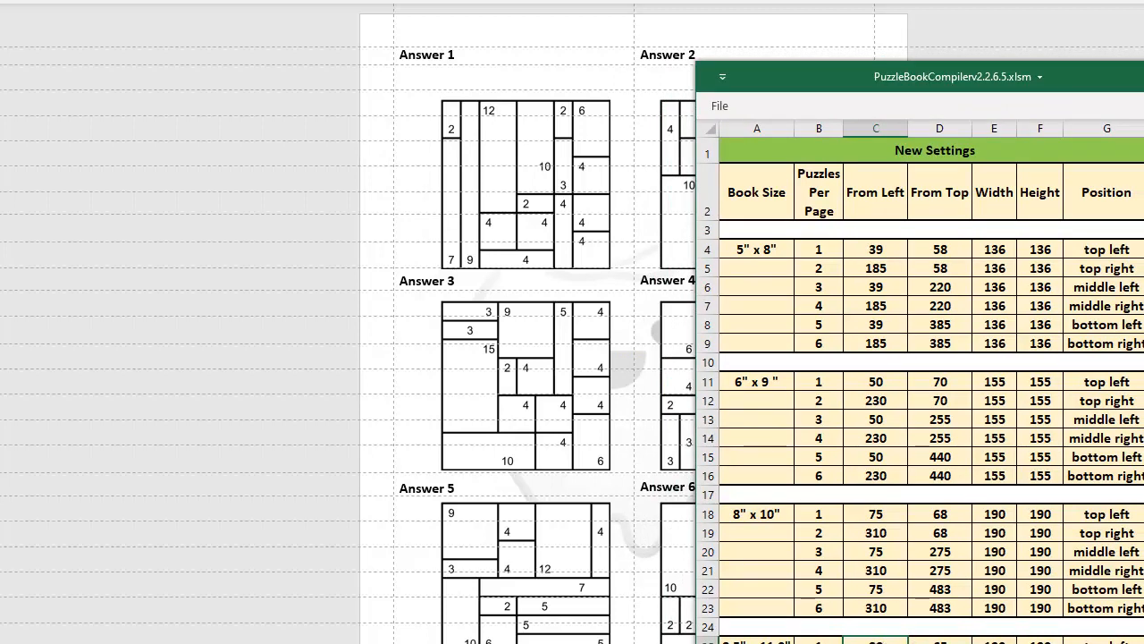
- Set the Width and Height of all six 8.5" x 11.0" positions to 220 in the New Settings table
{"action": "left_click", "coordinate": [994, 641]}
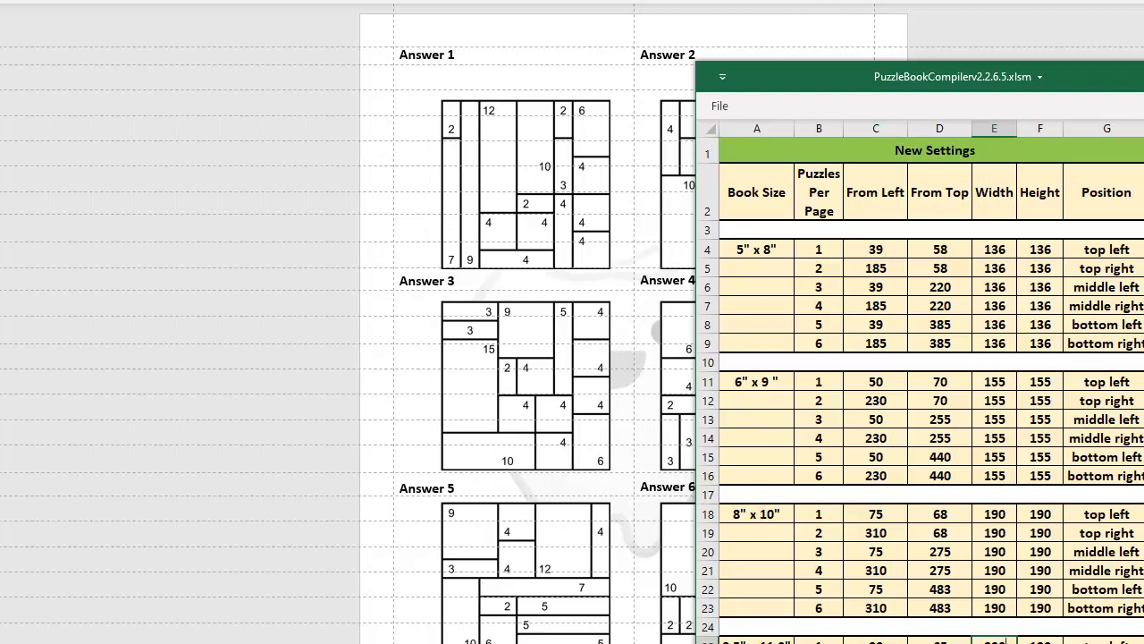
{"action": "key", "text": "Tab"}
{"action": "type", "text": "200"}
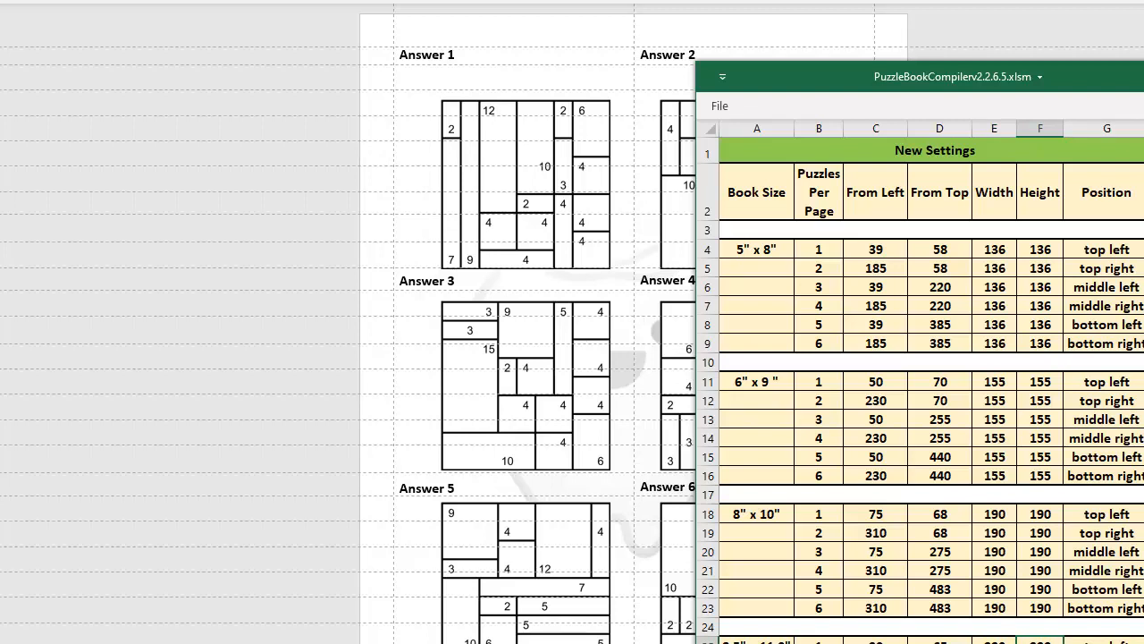
{"action": "key", "text": "Return"}
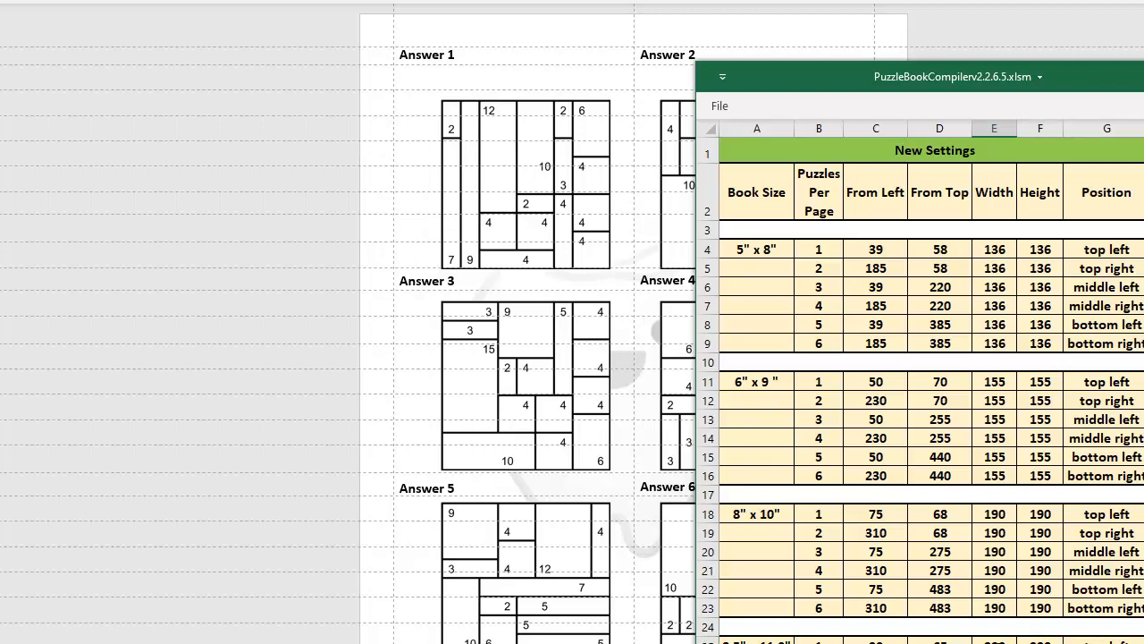
{"action": "scroll", "coordinate": [995, 636], "scroll_direction": "down", "scroll_amount": 1}
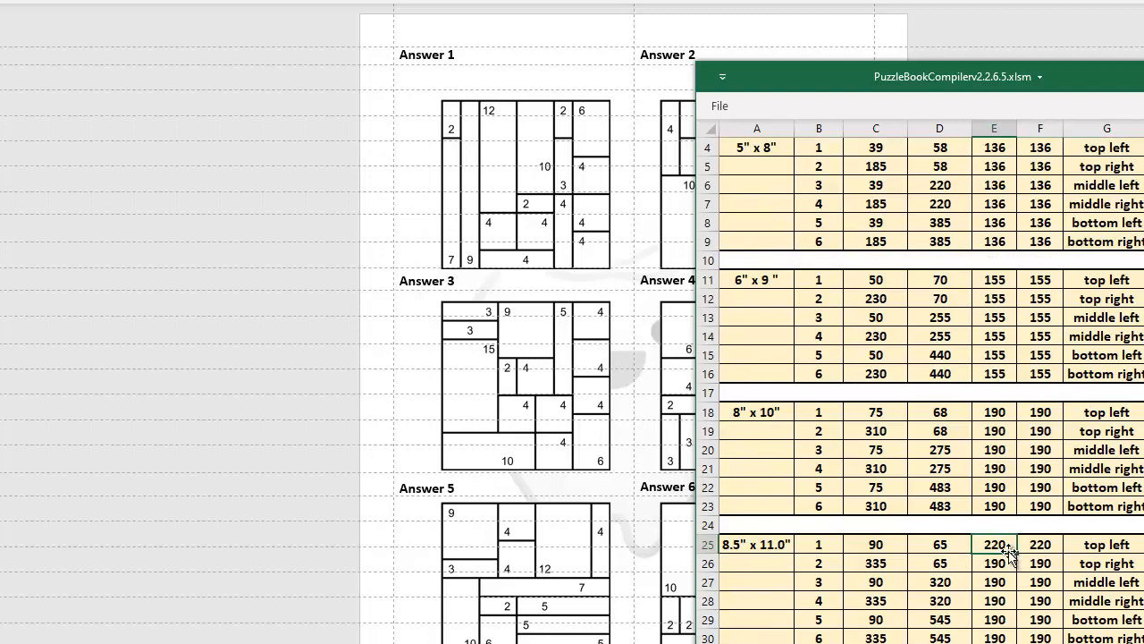
{"action": "left_click_drag", "start_coordinate": [1008, 552], "coordinate": [1009, 637]}
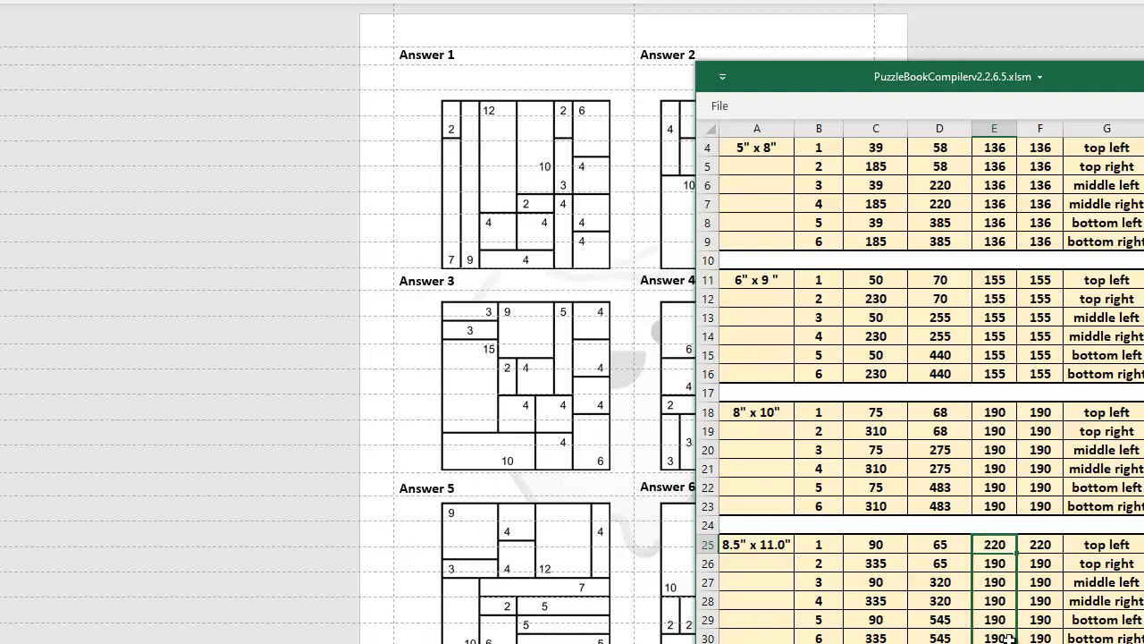
{"action": "key", "text": "ctrl+d"}
{"action": "left_click", "coordinate": [1055, 552]}
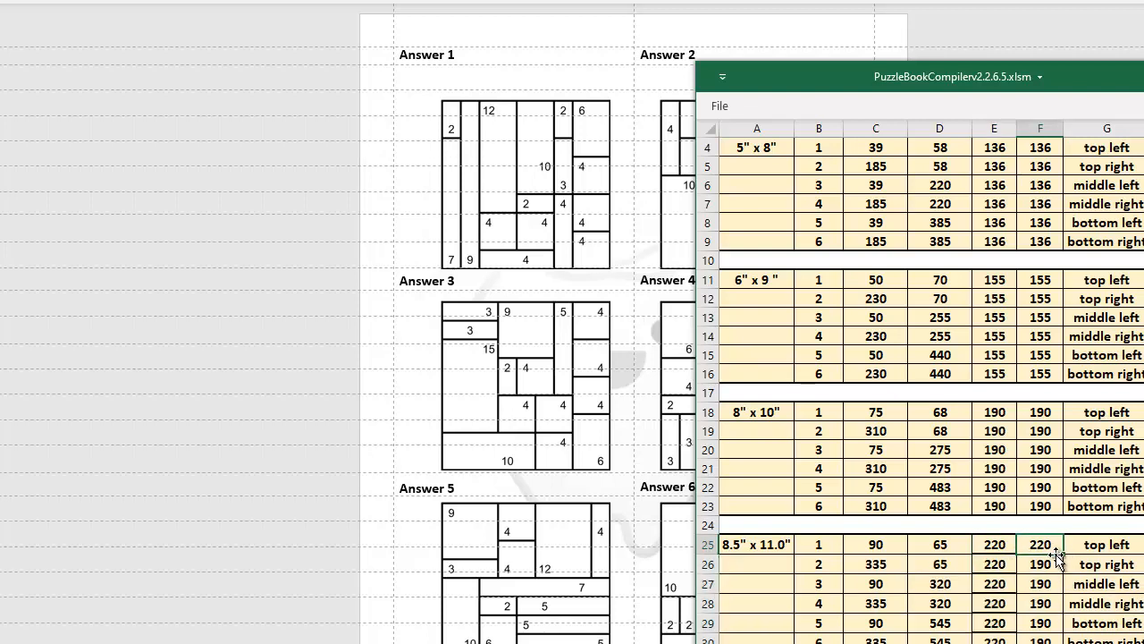
{"action": "left_click_drag", "start_coordinate": [1058, 556], "coordinate": [1048, 640]}
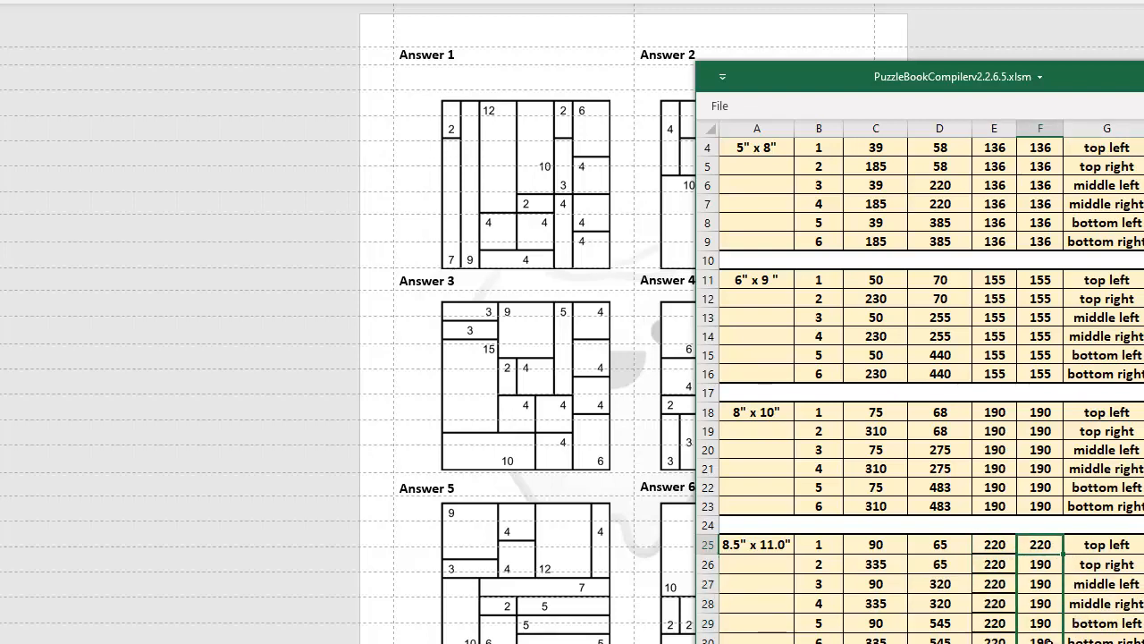
{"action": "key", "text": "ctrl+d"}
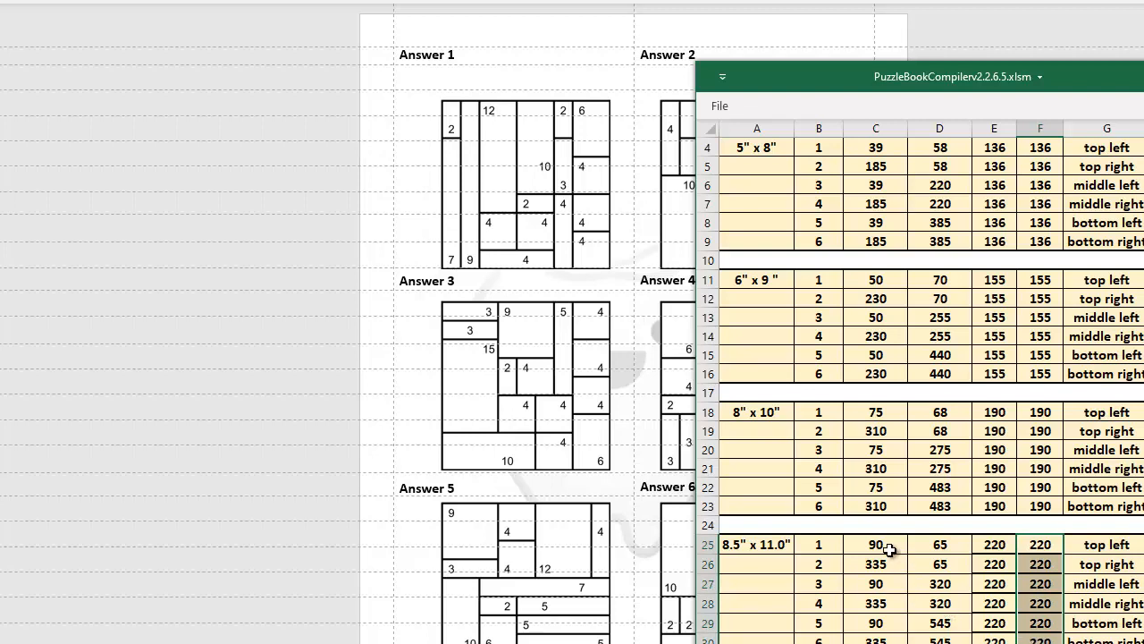
- Set From Top to 310 for 8.5" x 11.0" positions 3 and 4, and to 540 for positions 5 and 6
{"action": "left_click", "coordinate": [888, 547]}
{"action": "scroll", "coordinate": [886, 542], "scroll_direction": "up", "scroll_amount": 1}
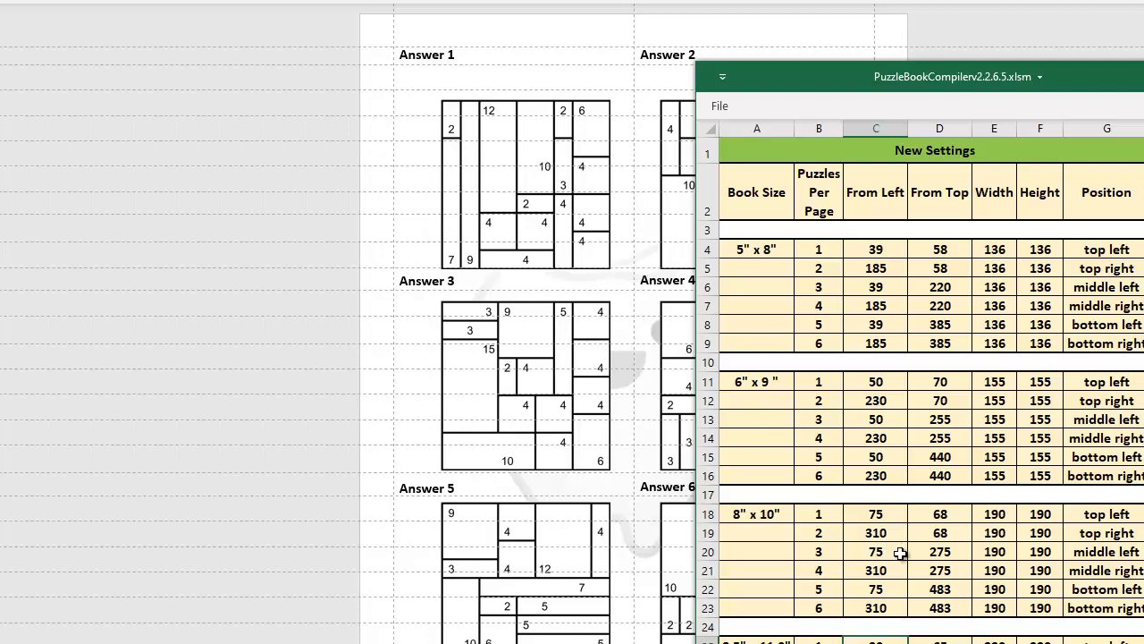
{"action": "scroll", "coordinate": [898, 558], "scroll_direction": "down", "scroll_amount": 2}
{"action": "scroll", "coordinate": [901, 573], "scroll_direction": "up", "scroll_amount": 2}
{"action": "scroll", "coordinate": [923, 599], "scroll_direction": "down", "scroll_amount": 1}
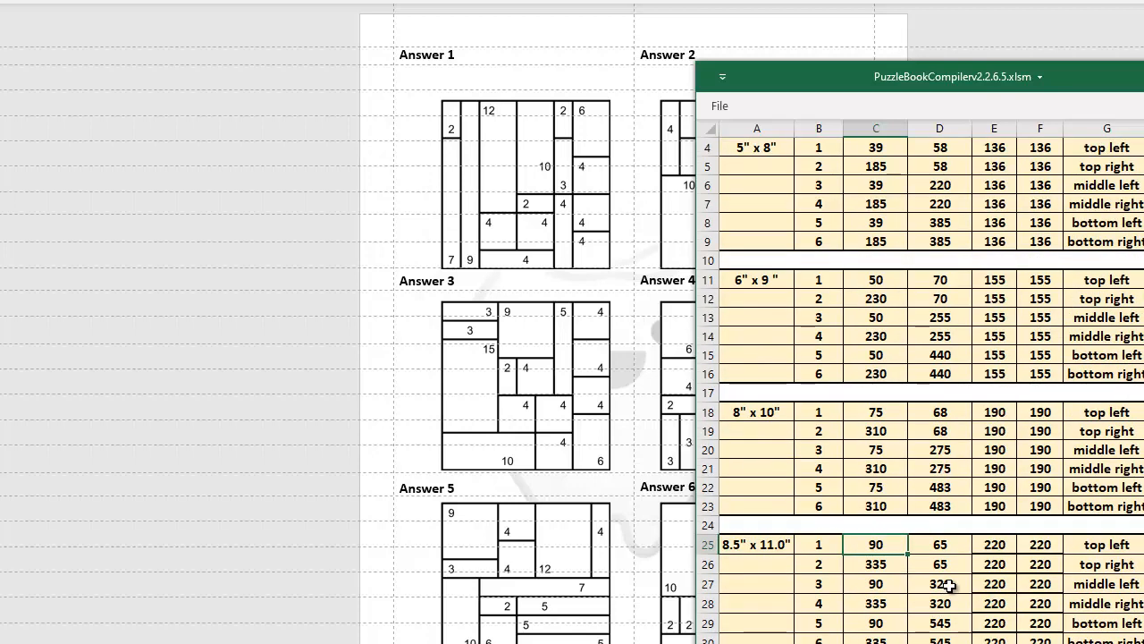
{"action": "left_click", "coordinate": [948, 584]}
{"action": "type", "text": "310"}
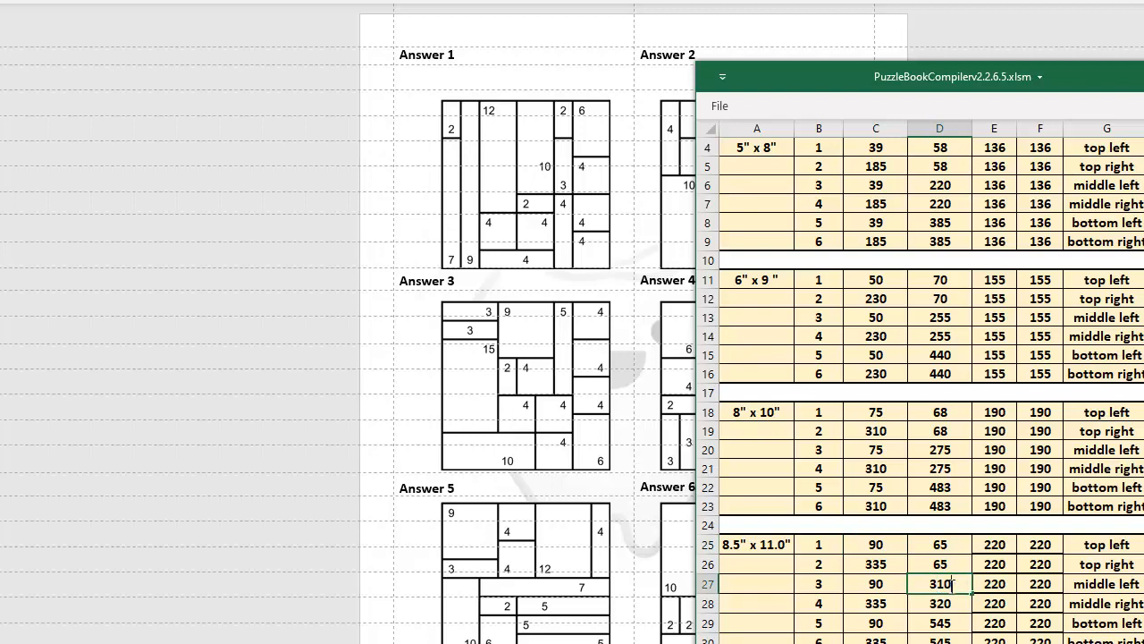
{"action": "key", "text": "Return"}
{"action": "key", "text": "Return"}
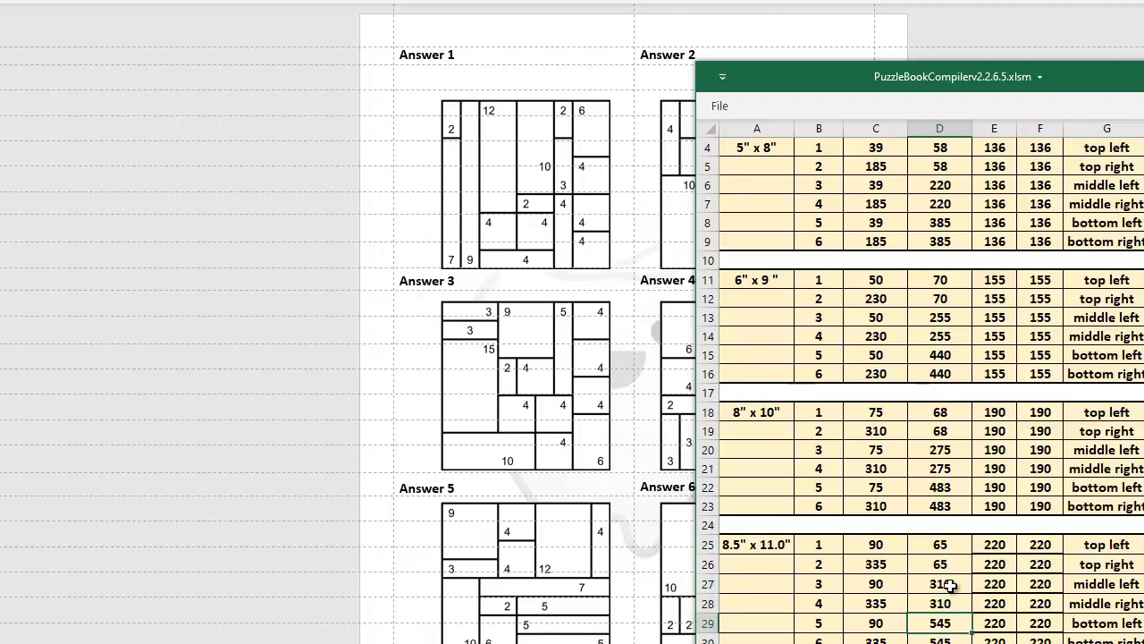
{"action": "type", "text": "540"}
{"action": "key", "text": "Return"}
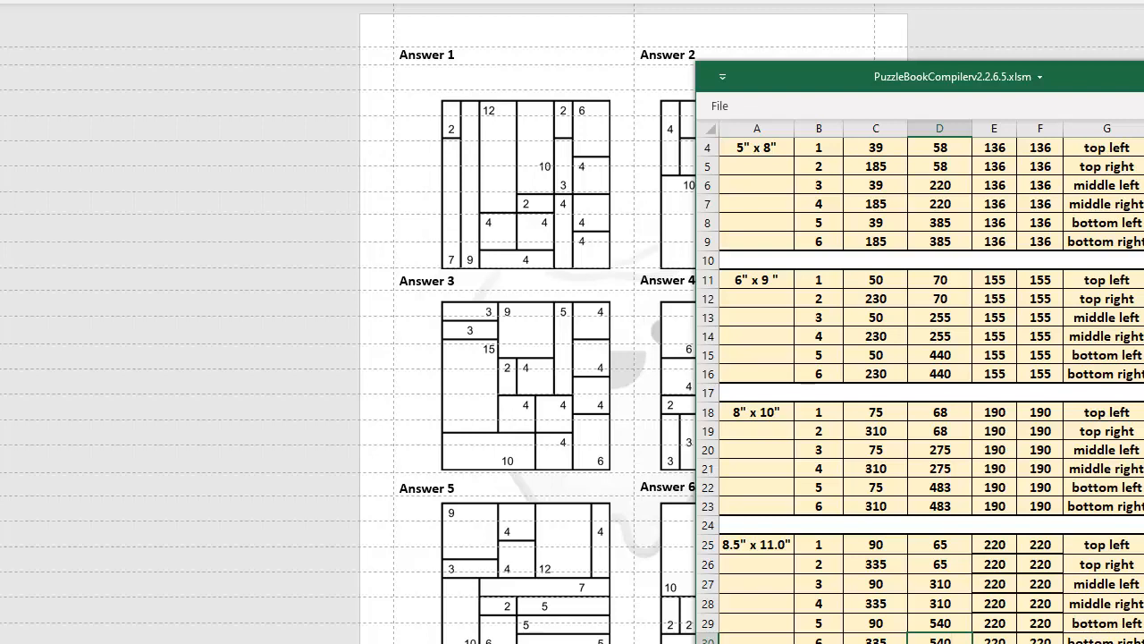
- Recompile the puzzle book from the main sheet and dismiss the success confirmation
{"action": "key", "text": "ctrl+Page_Up"}
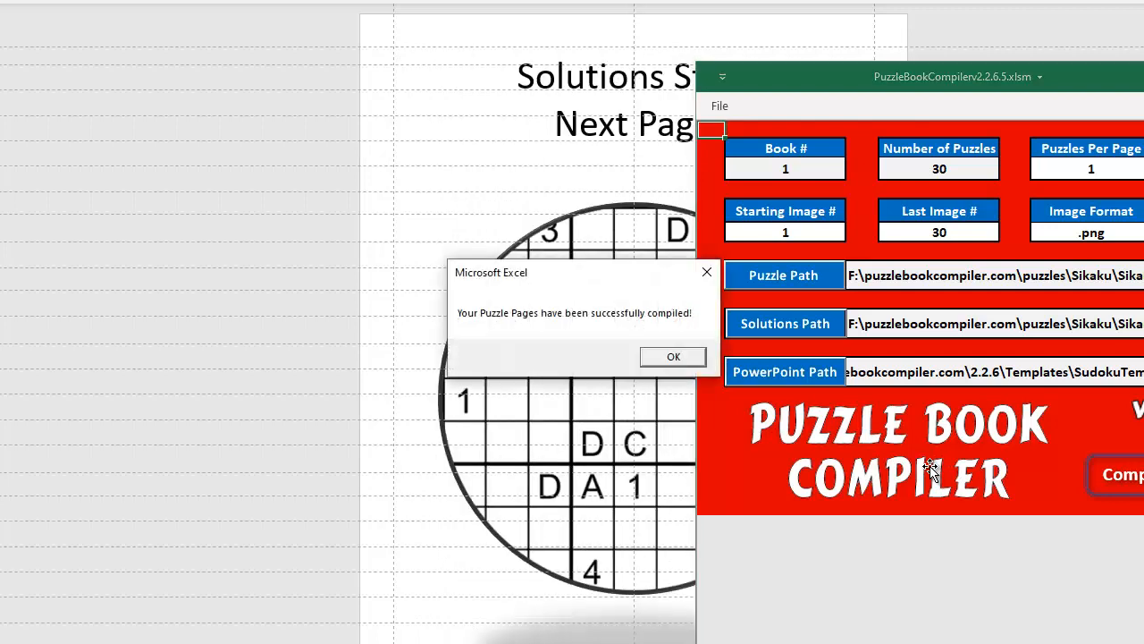
{"action": "left_click", "coordinate": [677, 358]}
{"action": "left_click_drag", "start_coordinate": [1072, 77], "coordinate": [468, 110]}
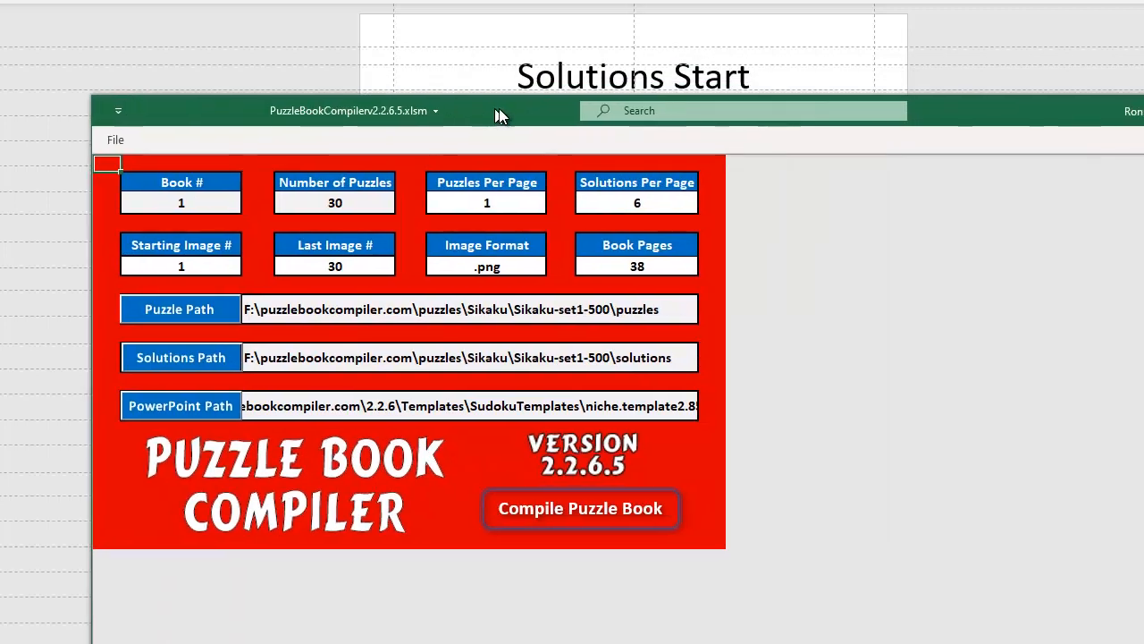
{"action": "left_click", "coordinate": [1143, 107]}
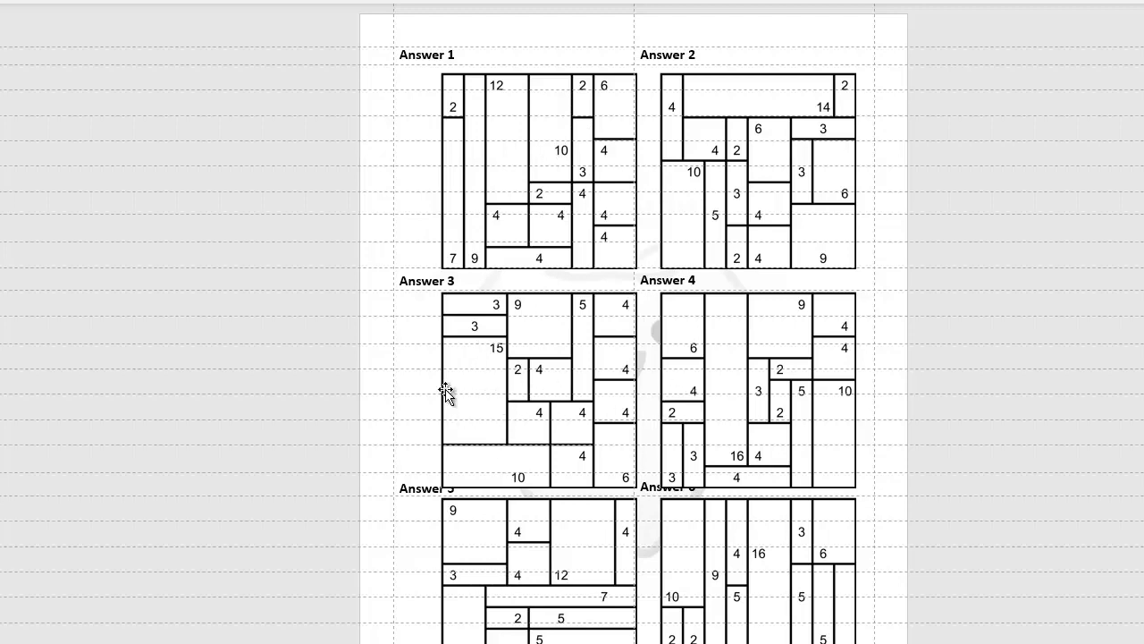
{"action": "left_click", "coordinate": [477, 325]}
{"action": "type", "text": "3"}
{"action": "left_click", "coordinate": [561, 209]}
{"action": "type", "text": "4"}
- Return to the 6UpSizing sheet and set From Top of 8.5" x 11.0" positions 1 and 2 to 55
{"action": "key", "text": "alt+Tab"}
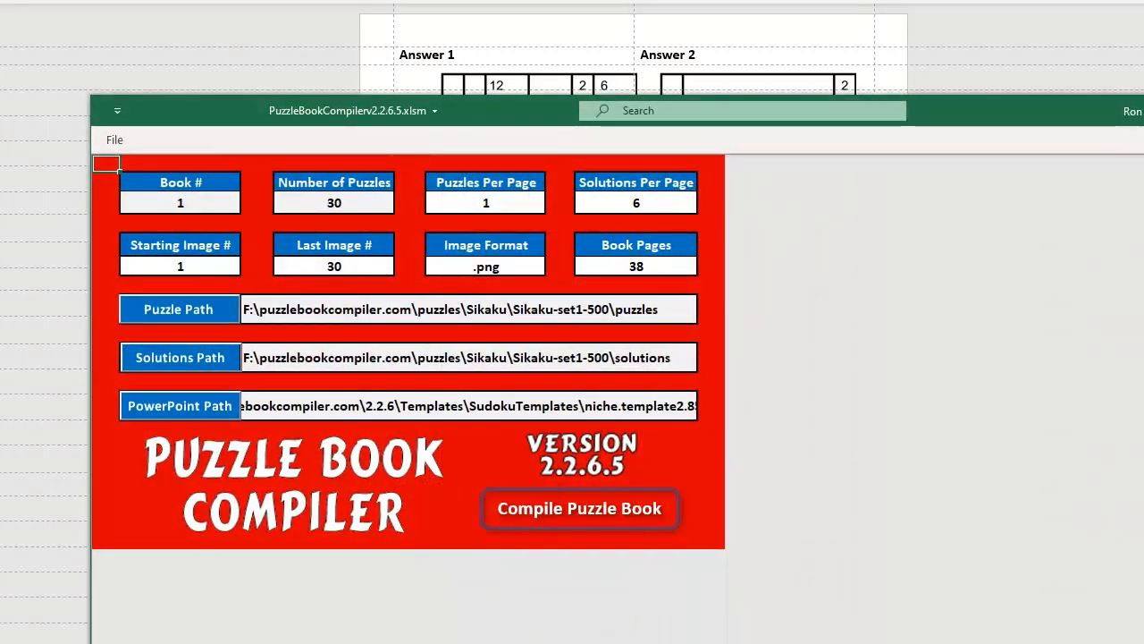
{"action": "key", "text": "ctrl+Page_Down"}
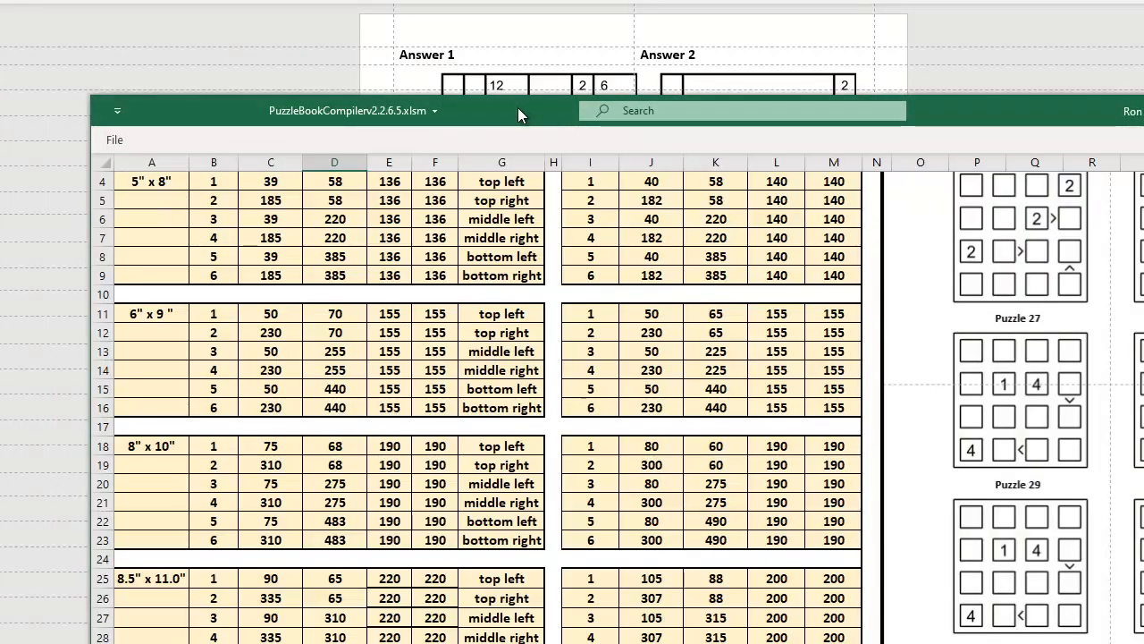
{"action": "left_click_drag", "start_coordinate": [524, 114], "coordinate": [1084, 133]}
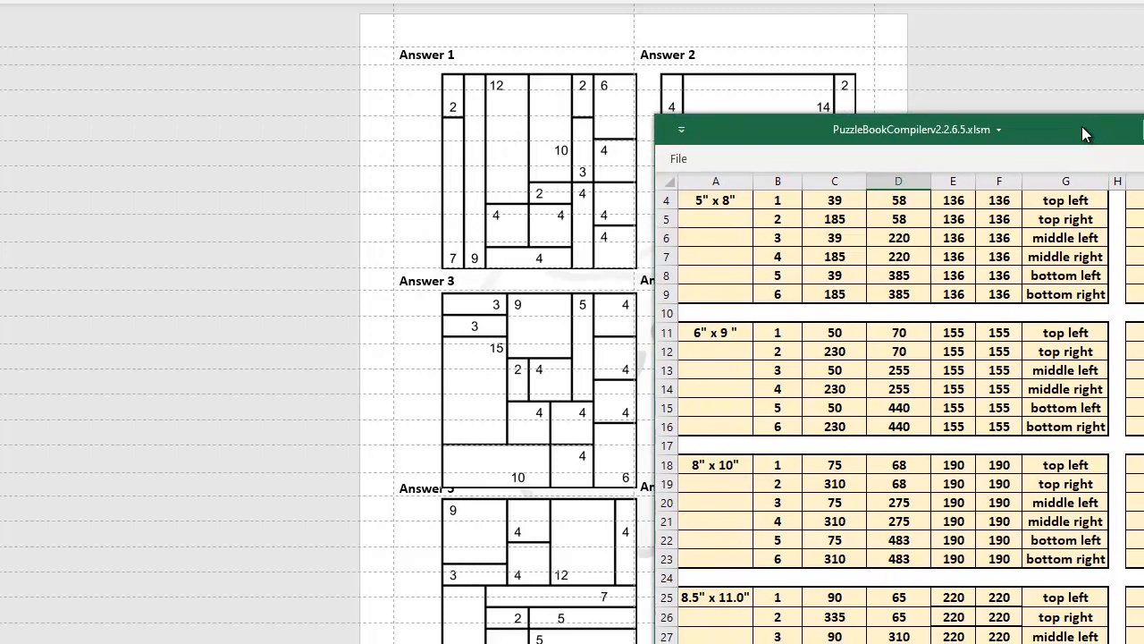
{"action": "left_click", "coordinate": [900, 599]}
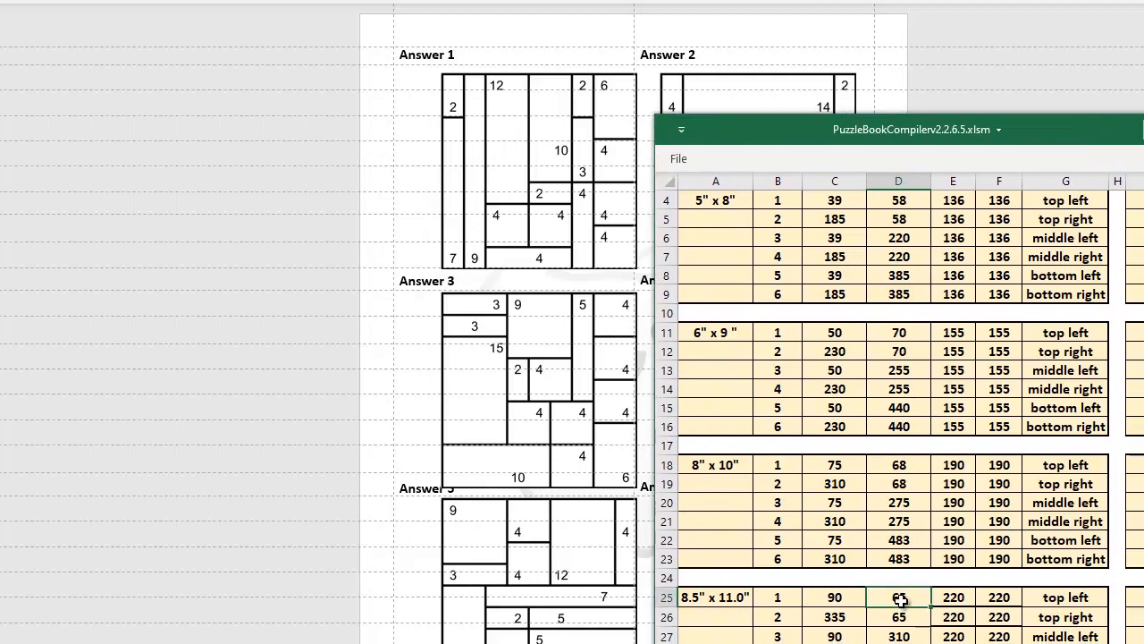
{"action": "type", "text": "55"}
{"action": "key", "text": "Return"}
{"action": "type", "text": "55"}
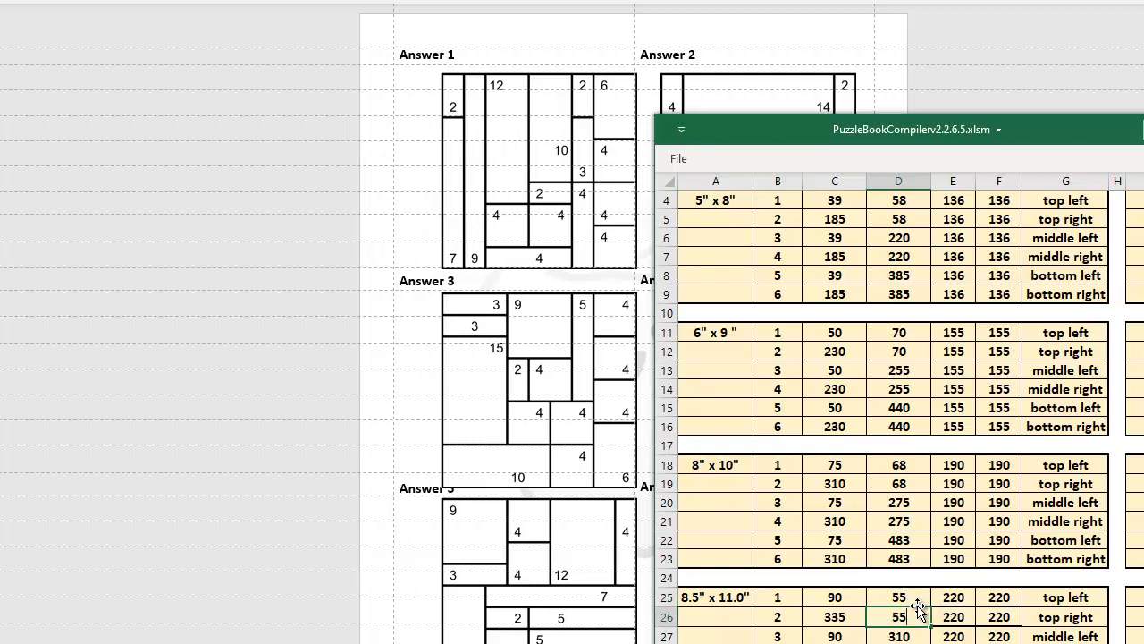
- Set From Left of the left-hand 8.5" x 11.0" positions 1, 3 and 5 to 70
{"action": "left_click", "coordinate": [836, 601]}
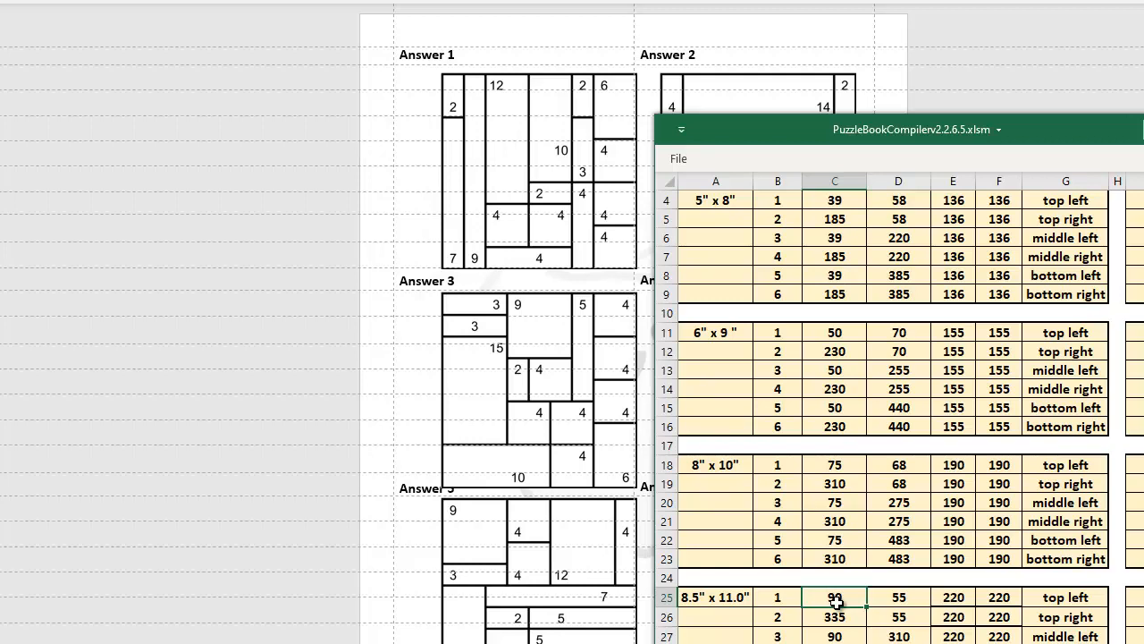
{"action": "type", "text": "70"}
{"action": "left_click", "coordinate": [819, 635]}
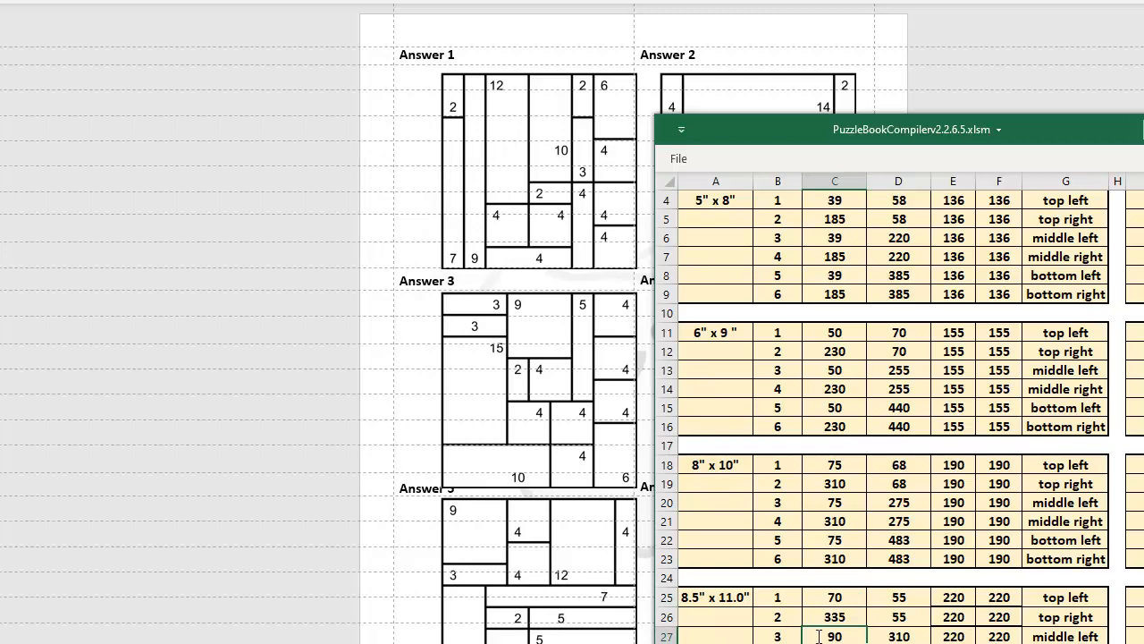
{"action": "type", "text": "70"}
{"action": "key", "text": "Return"}
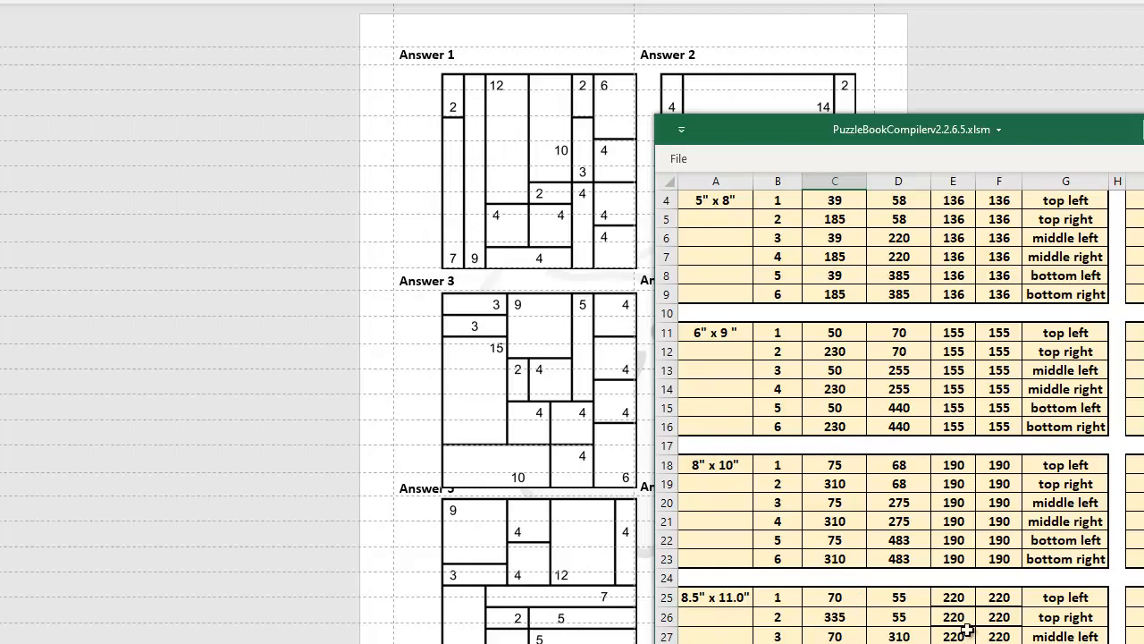
- Move the workbook window, recompile the puzzle book and dismiss the confirmation
{"action": "left_click_drag", "start_coordinate": [1057, 130], "coordinate": [1143, 87]}
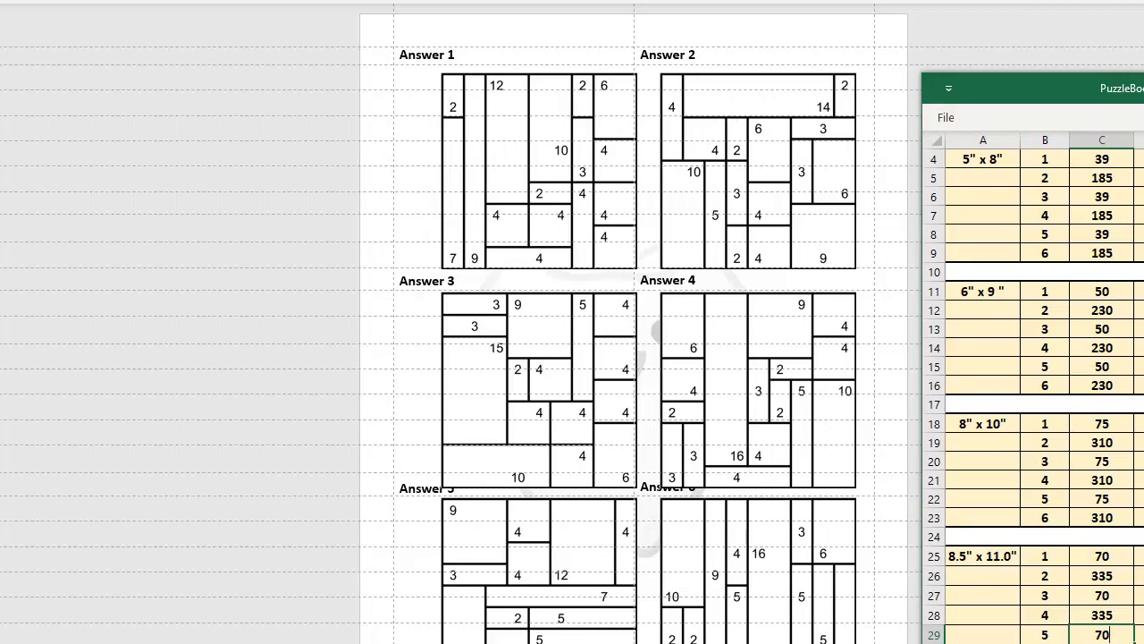
{"action": "left_click_drag", "start_coordinate": [1143, 87], "coordinate": [730, 63]}
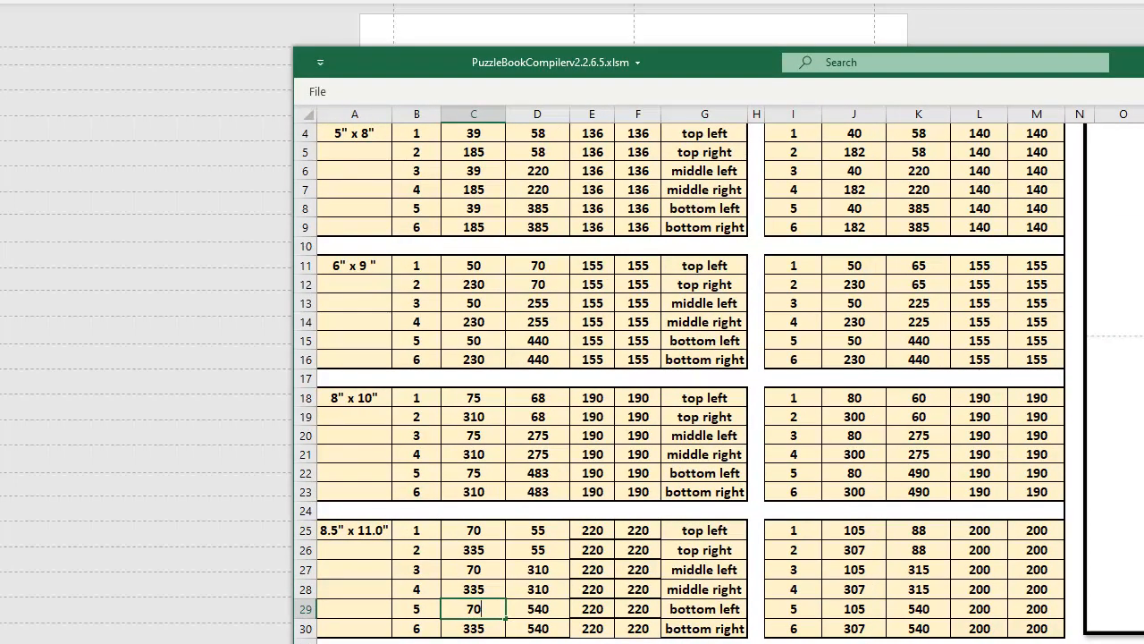
{"action": "left_click", "coordinate": [498, 643]}
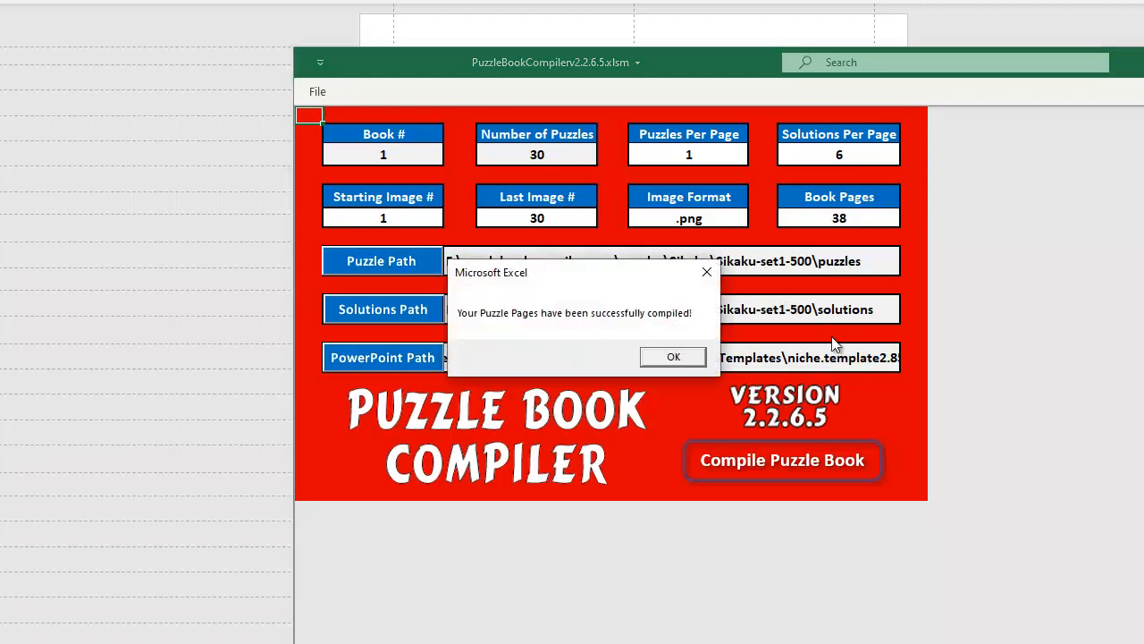
{"action": "left_click", "coordinate": [672, 357]}
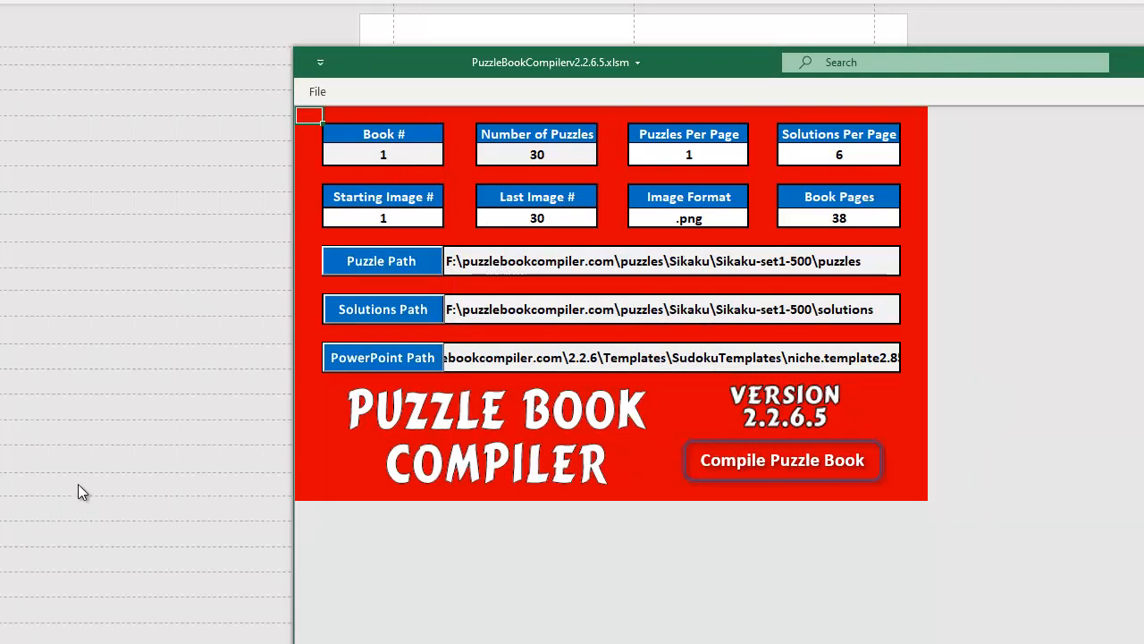
- Check the answer slide, then set From Left of 8.5" x 11.0" positions 1, 3 and 5 to 60
{"action": "left_click", "coordinate": [76, 640]}
{"action": "scroll", "coordinate": [421, 503], "scroll_direction": "down", "scroll_amount": 1}
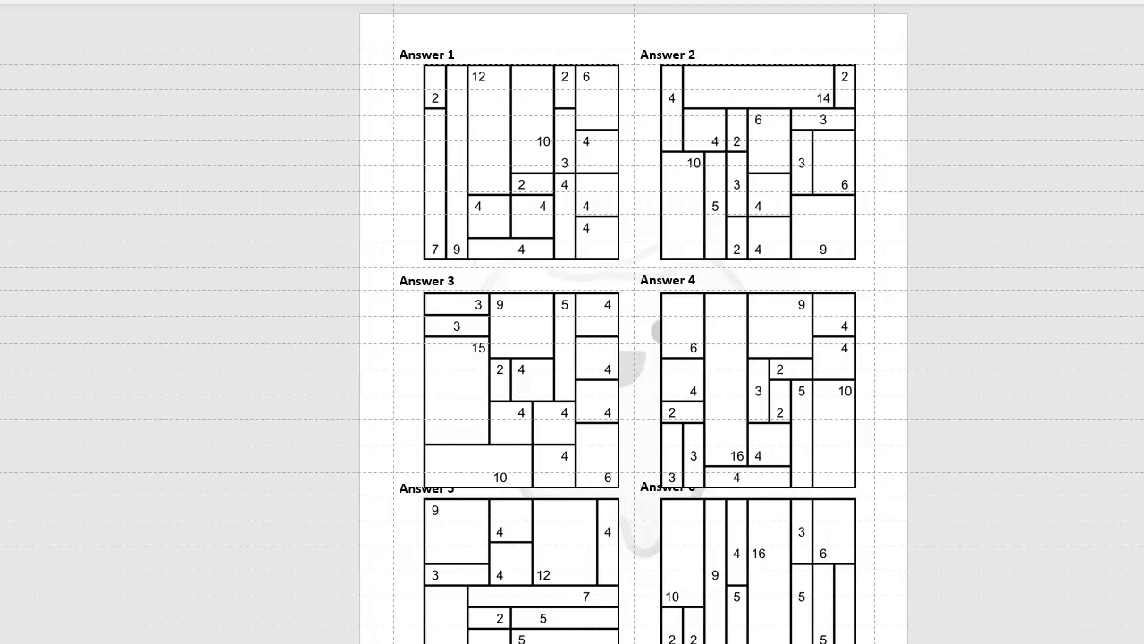
{"action": "key", "text": "alt+Tab"}
{"action": "key", "text": "ctrl+Page_Down"}
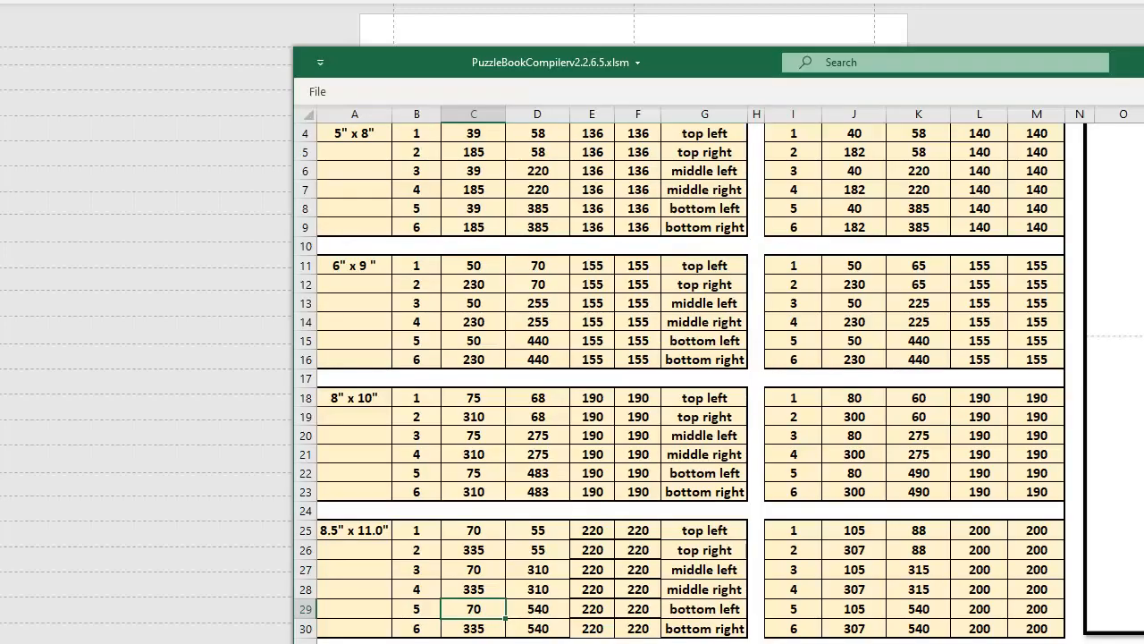
{"action": "left_click_drag", "start_coordinate": [748, 64], "coordinate": [1001, 37]}
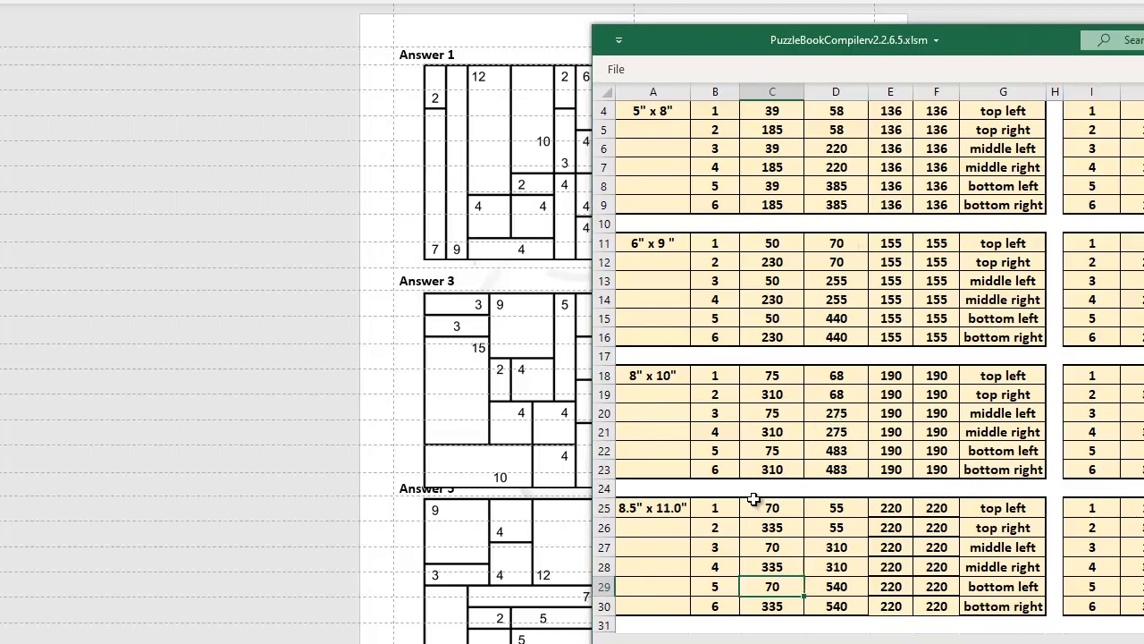
{"action": "left_click", "coordinate": [773, 508]}
{"action": "scroll", "coordinate": [773, 507], "scroll_direction": "up", "scroll_amount": 1}
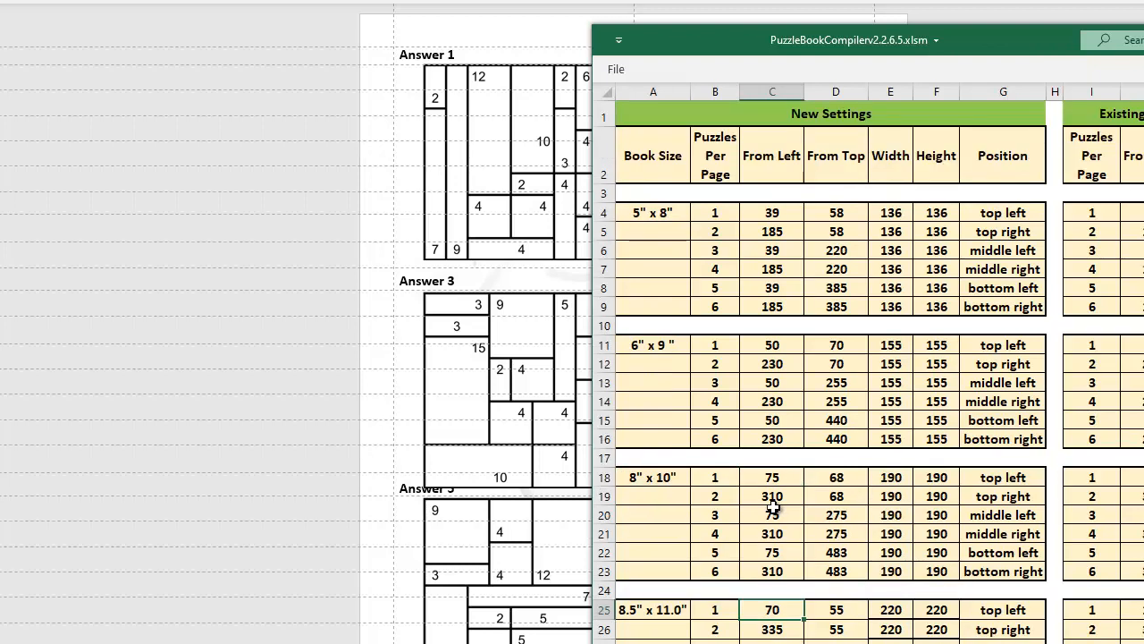
{"action": "scroll", "coordinate": [777, 516], "scroll_direction": "down", "scroll_amount": 1}
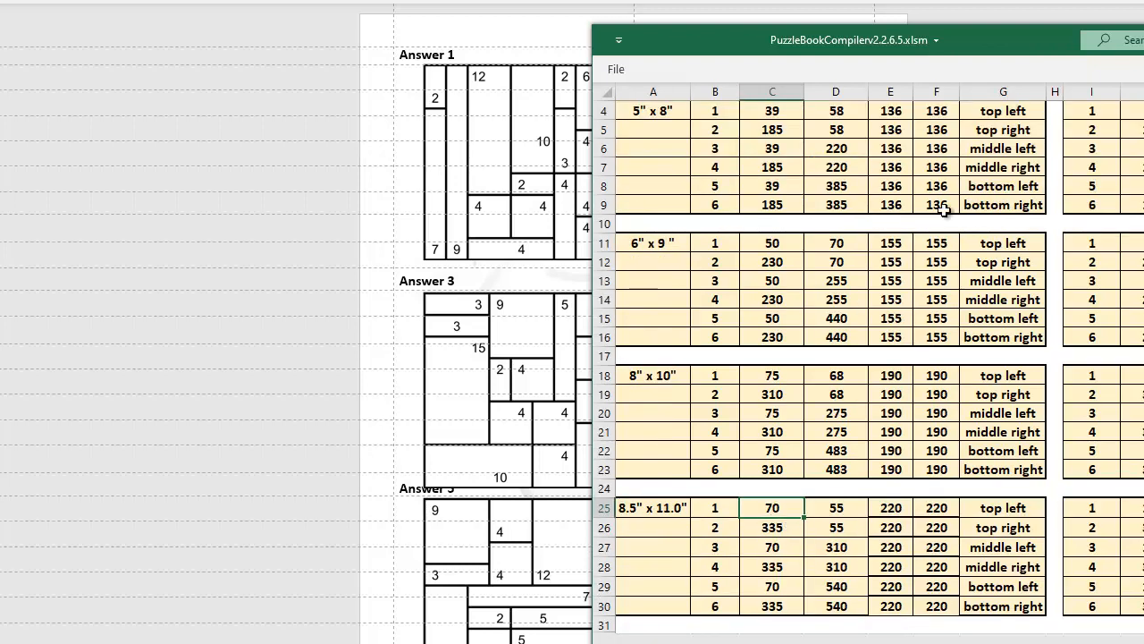
{"action": "left_click_drag", "start_coordinate": [995, 31], "coordinate": [1068, 31]}
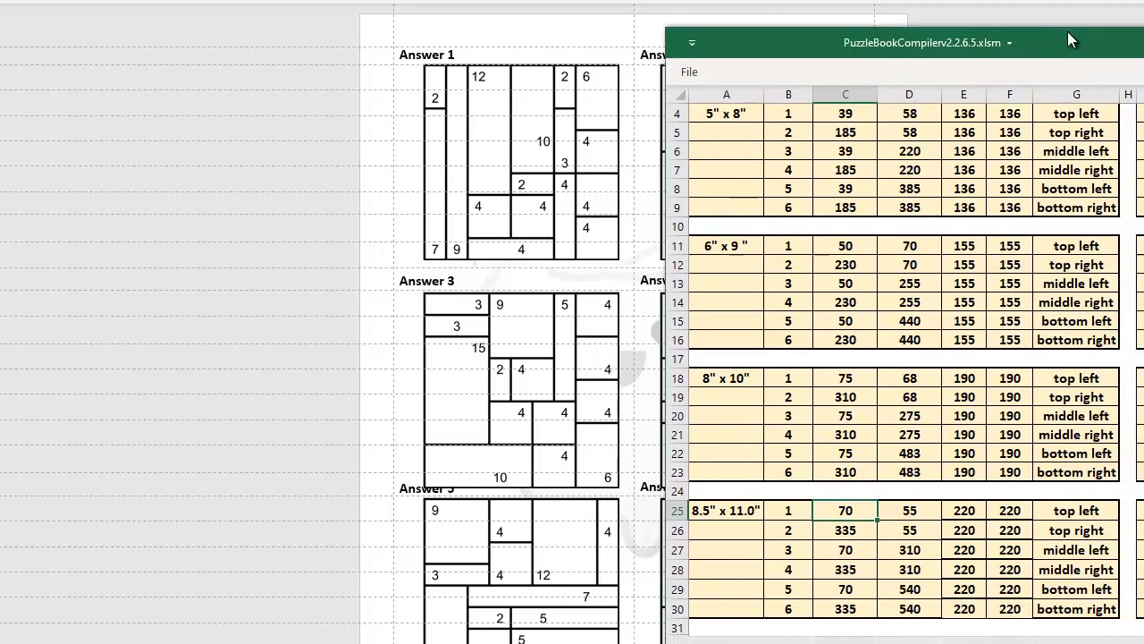
{"action": "type", "text": "60"}
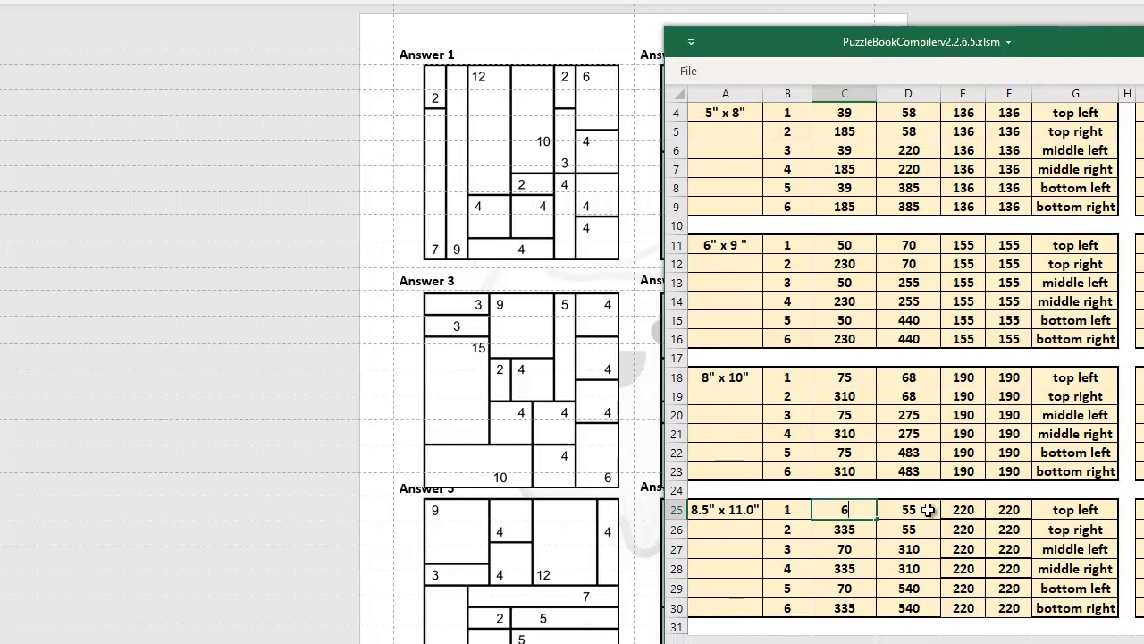
{"action": "key", "text": "Right"}
{"action": "key", "text": "Down"}
{"action": "key", "text": "Down"}
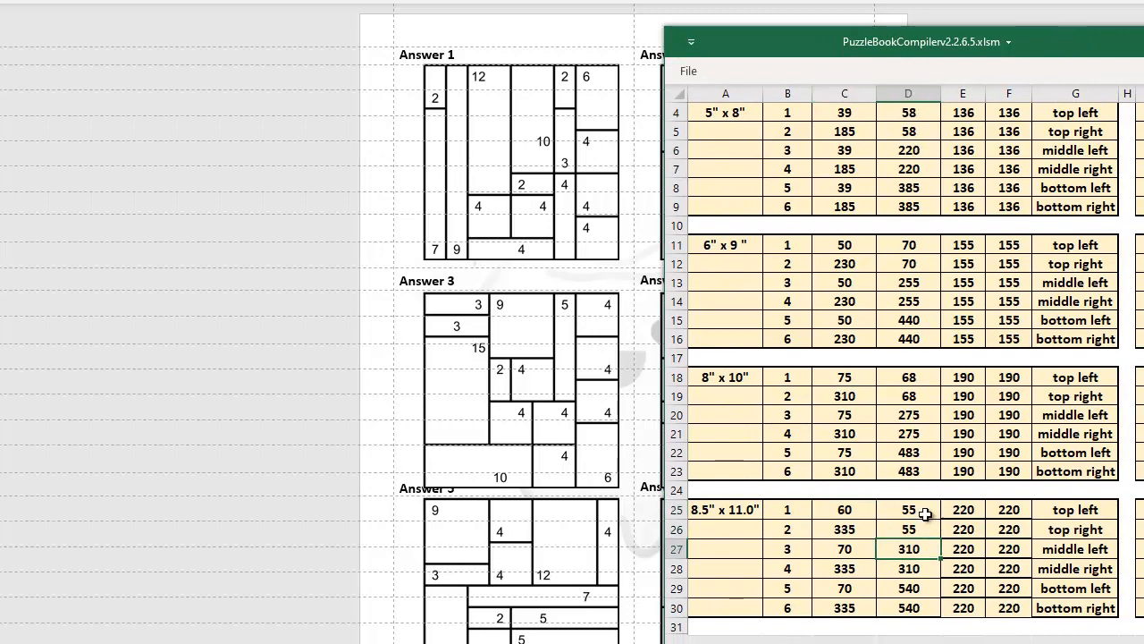
{"action": "left_click", "coordinate": [840, 549]}
{"action": "type", "text": "50"}
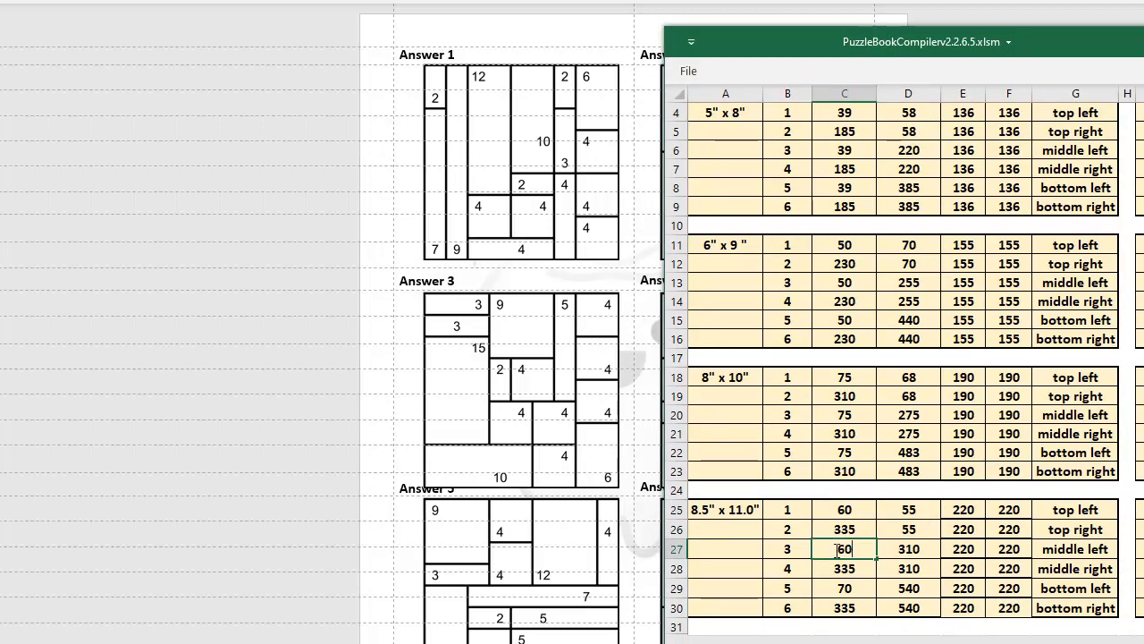
{"action": "key", "text": "Down"}
{"action": "key", "text": "Down"}
{"action": "type", "text": "60"}
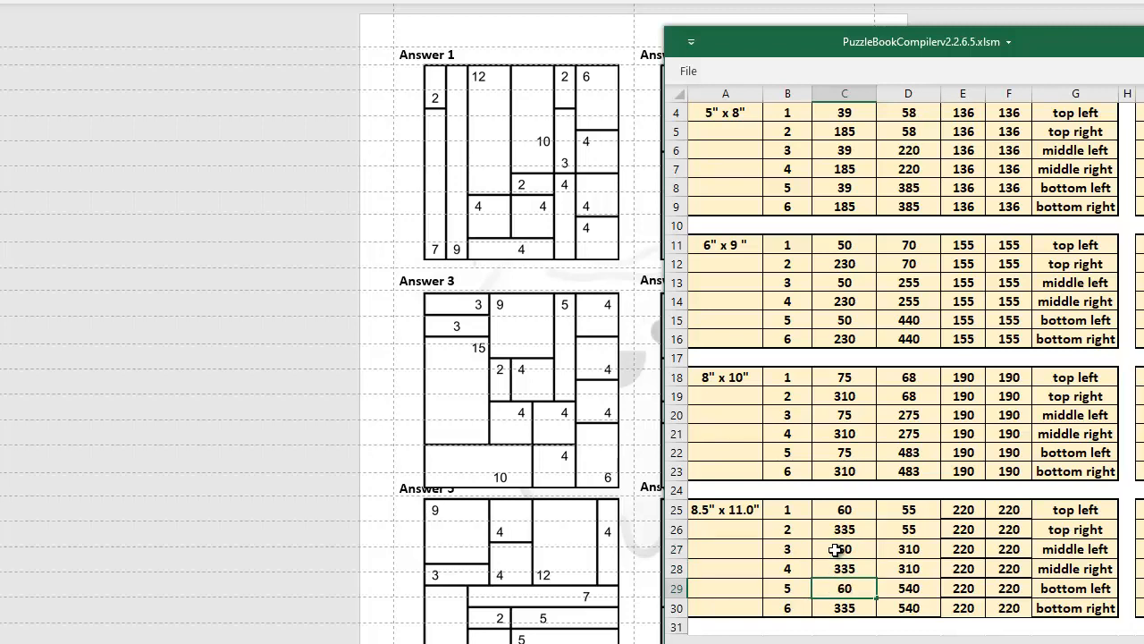
- Set From Top of 8.5" x 11.0" positions 1 and 2 to 53
{"action": "left_click", "coordinate": [909, 511]}
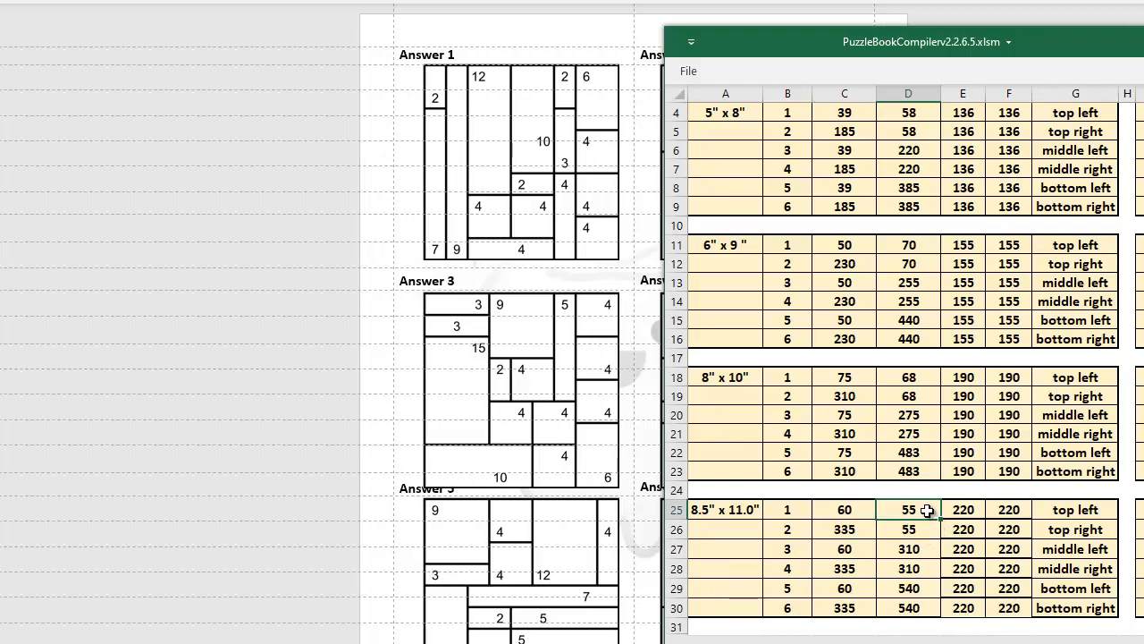
{"action": "type", "text": "53"}
{"action": "left_click", "coordinate": [909, 530]}
{"action": "type", "text": "53"}
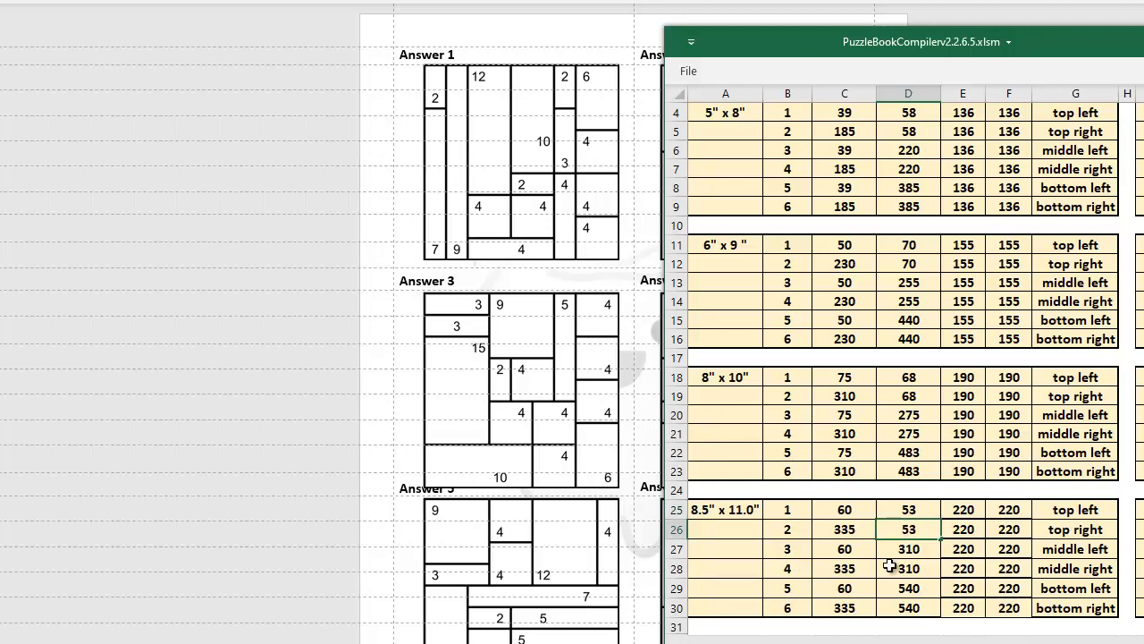
- Set From Top of 8.5" x 11.0" positions 3 and 4 to 305
{"action": "left_click", "coordinate": [917, 556]}
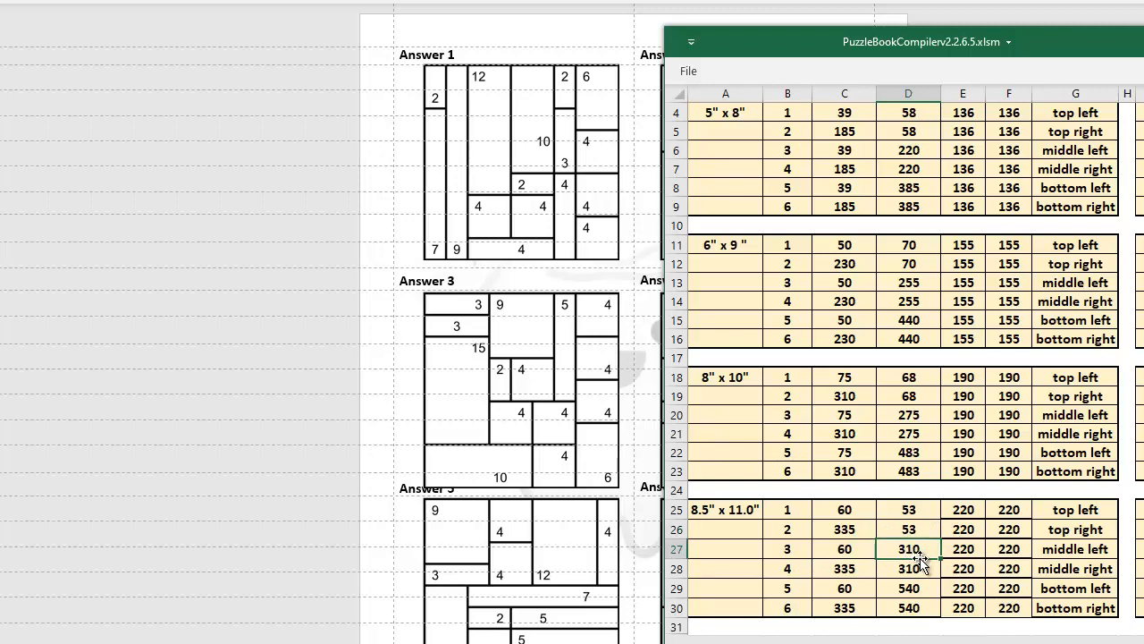
{"action": "type", "text": "305"}
{"action": "key", "text": "Return"}
{"action": "type", "text": "305"}
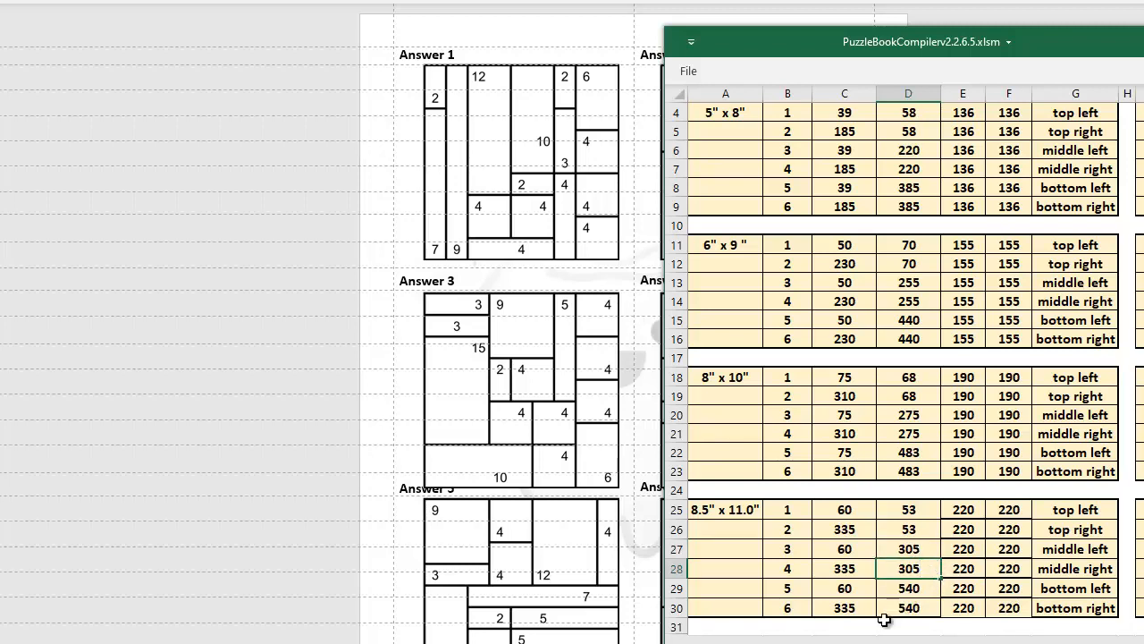
- Set From Top of 8.5" x 11.0" positions 5 and 6 to 535
{"action": "left_click", "coordinate": [912, 590]}
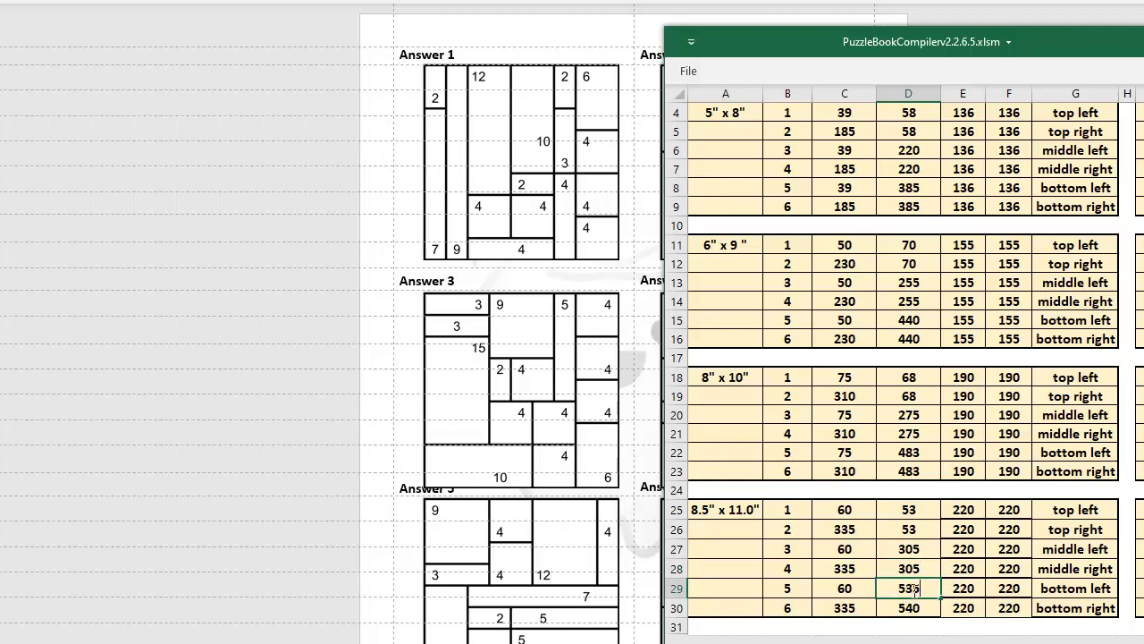
{"action": "key", "text": "Return"}
{"action": "type", "text": "535"}
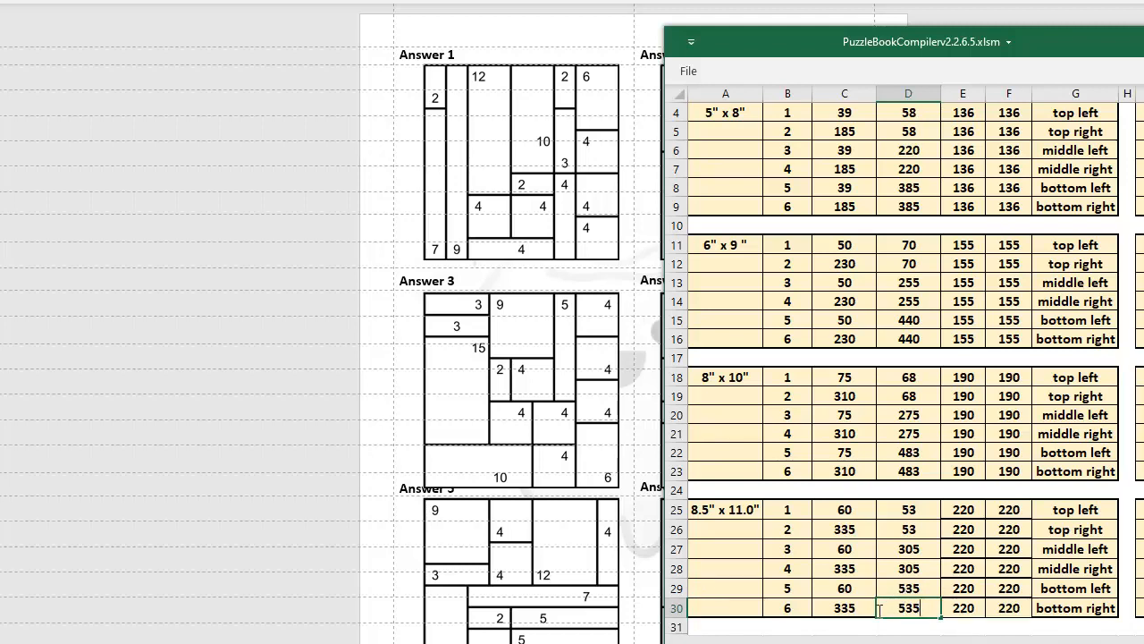
- Move the workbook window aside and page down to the answer layout in the compiled book
{"action": "left_click_drag", "start_coordinate": [1100, 43], "coordinate": [1143, 56]}
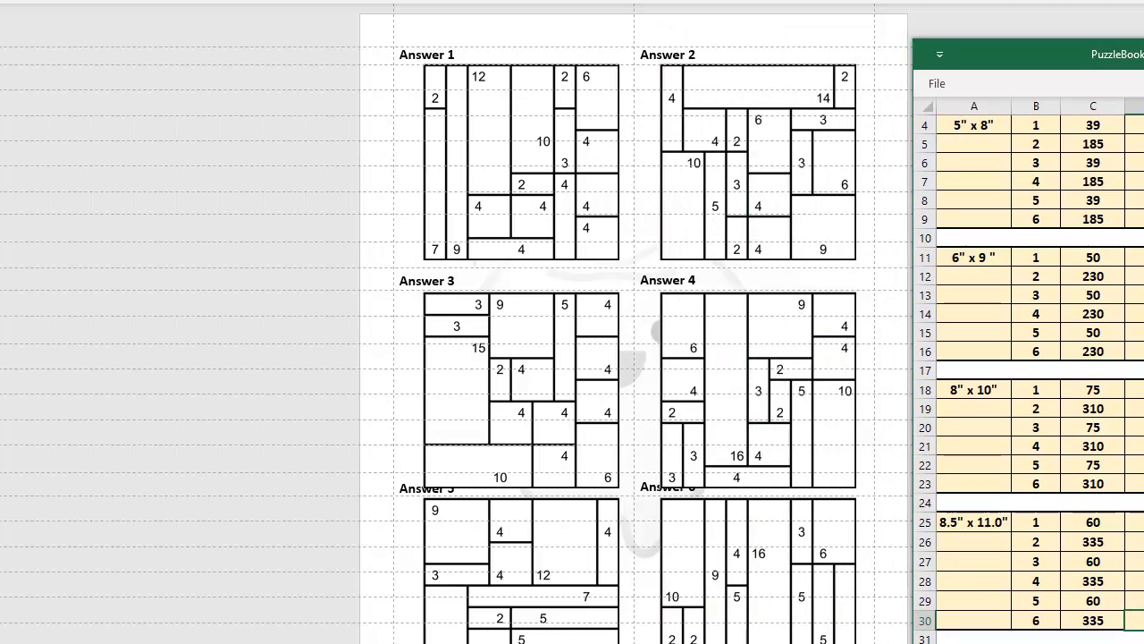
{"action": "left_click_drag", "start_coordinate": [1142, 54], "coordinate": [1141, 55]}
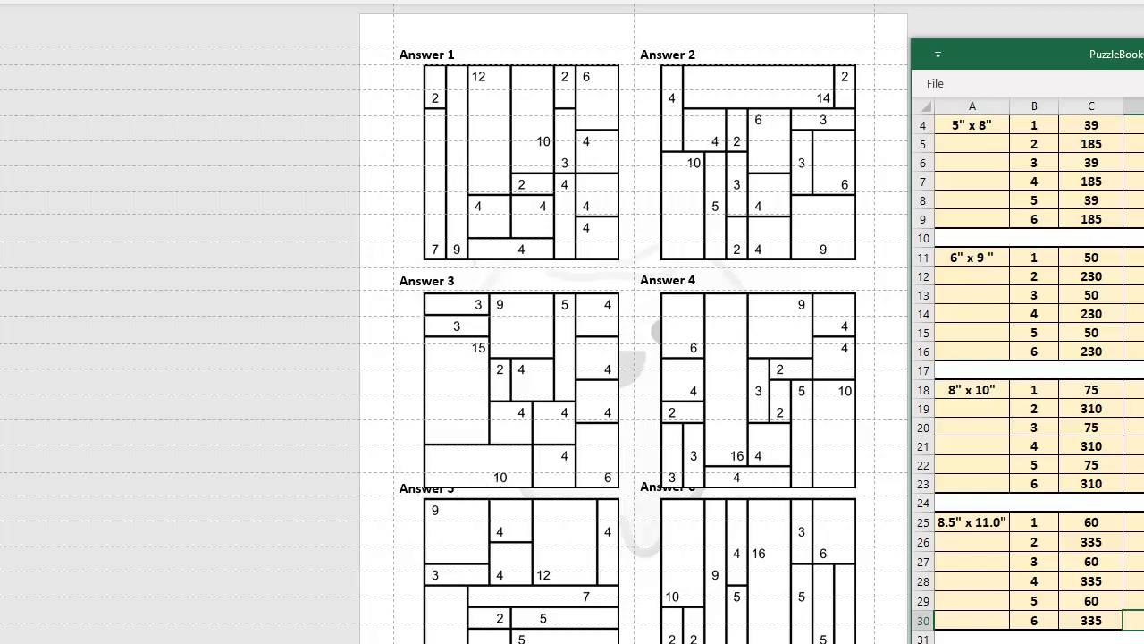
{"action": "left_click", "coordinate": [1113, 642]}
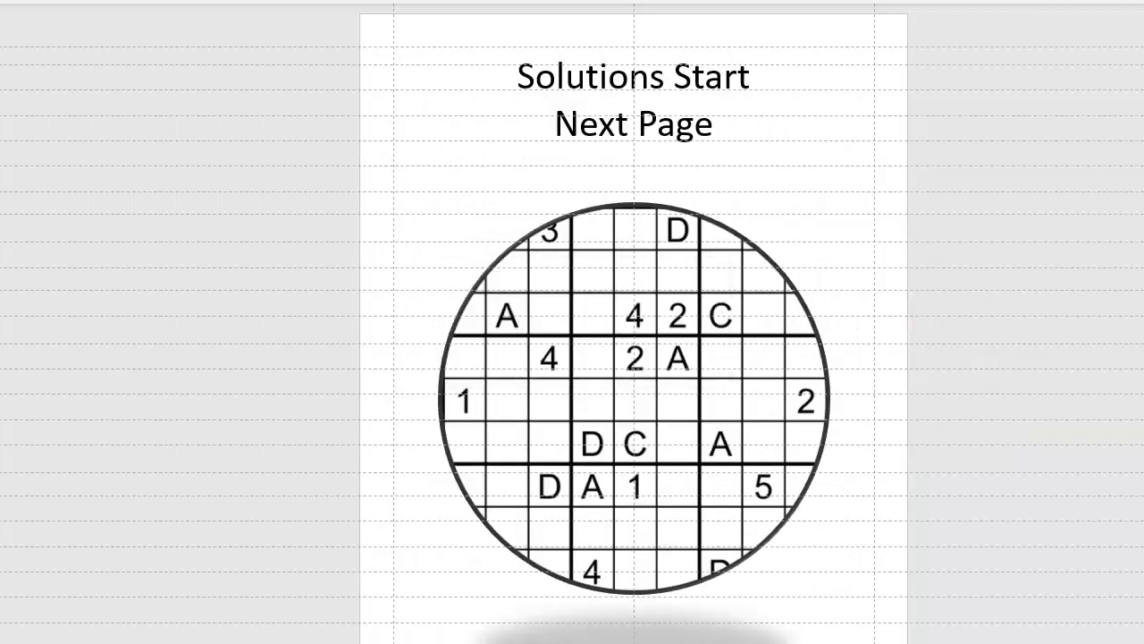
{"action": "key", "text": "Page_Down"}
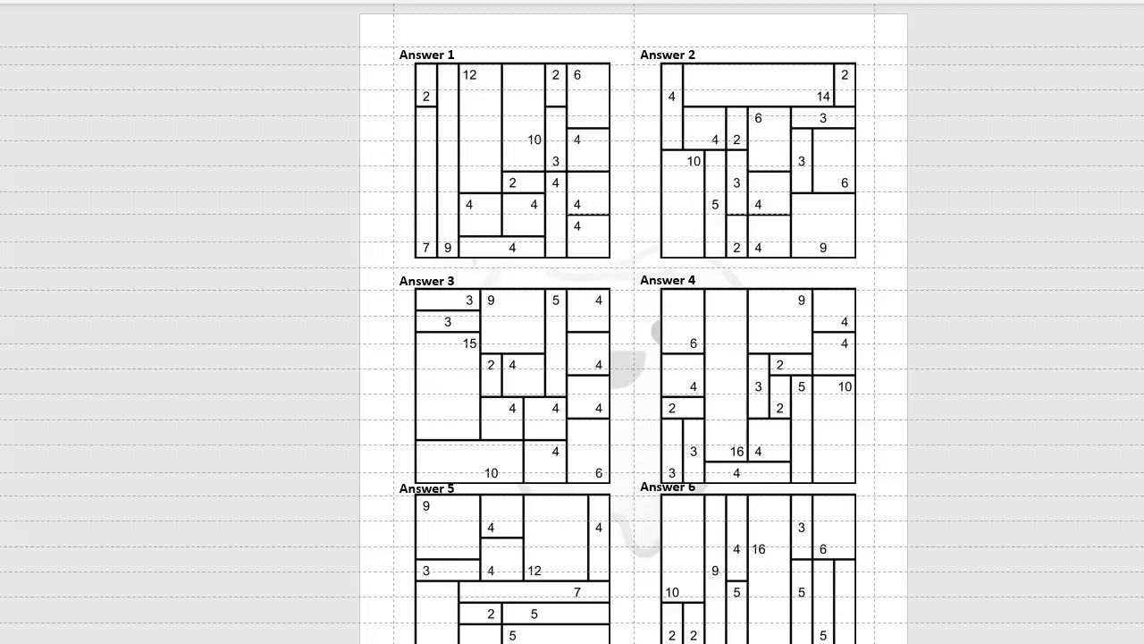
- Open niche.template2.8511.pptx from the SudokuTemplates folder and select the Puzzle: 9 label box
{"action": "mouse_move", "coordinate": [459, 643]}
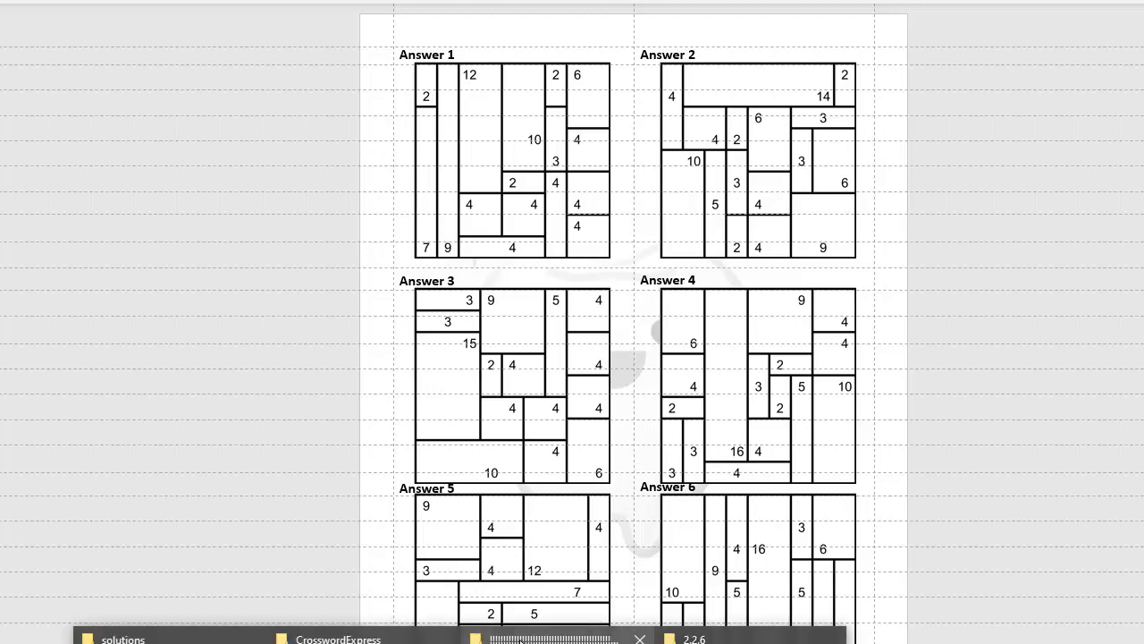
{"action": "left_click", "coordinate": [731, 638]}
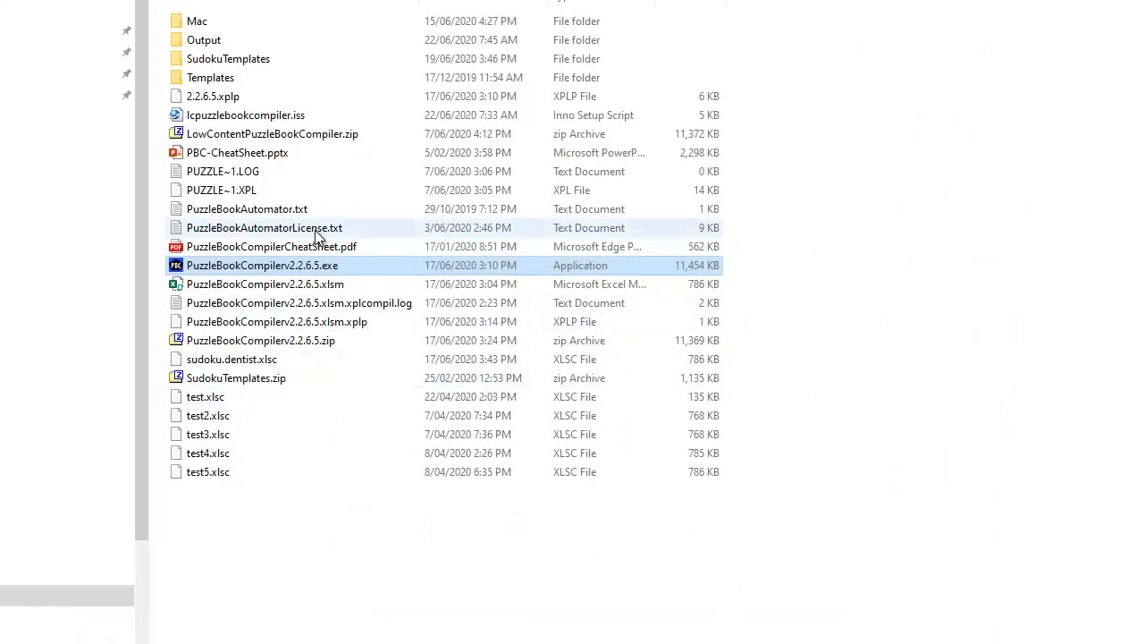
{"action": "double_click", "coordinate": [239, 80]}
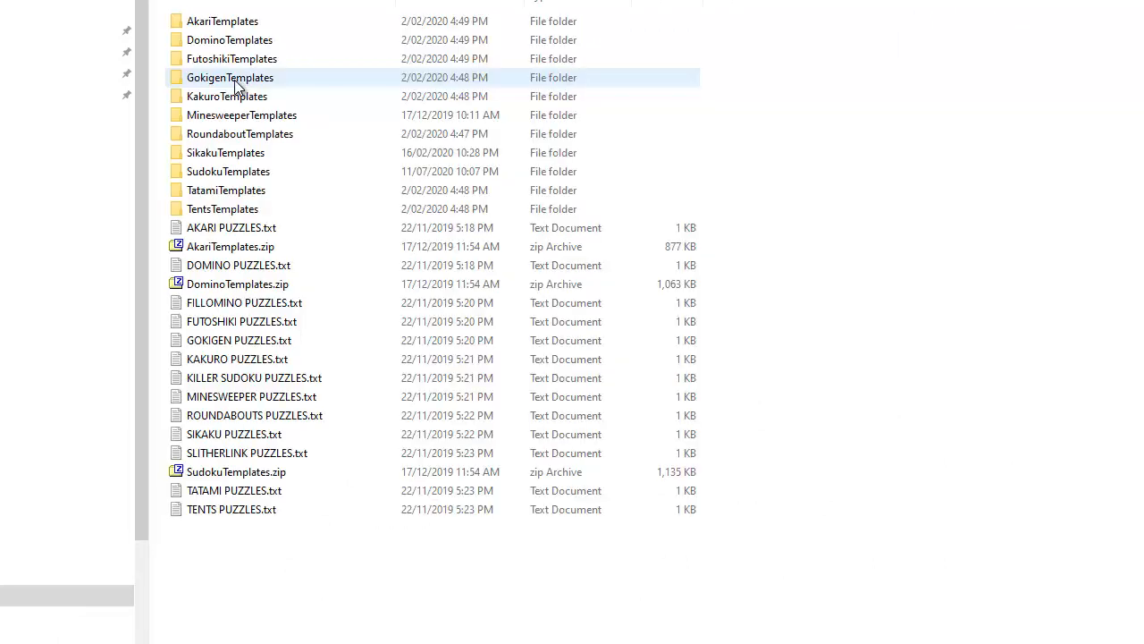
{"action": "double_click", "coordinate": [220, 170]}
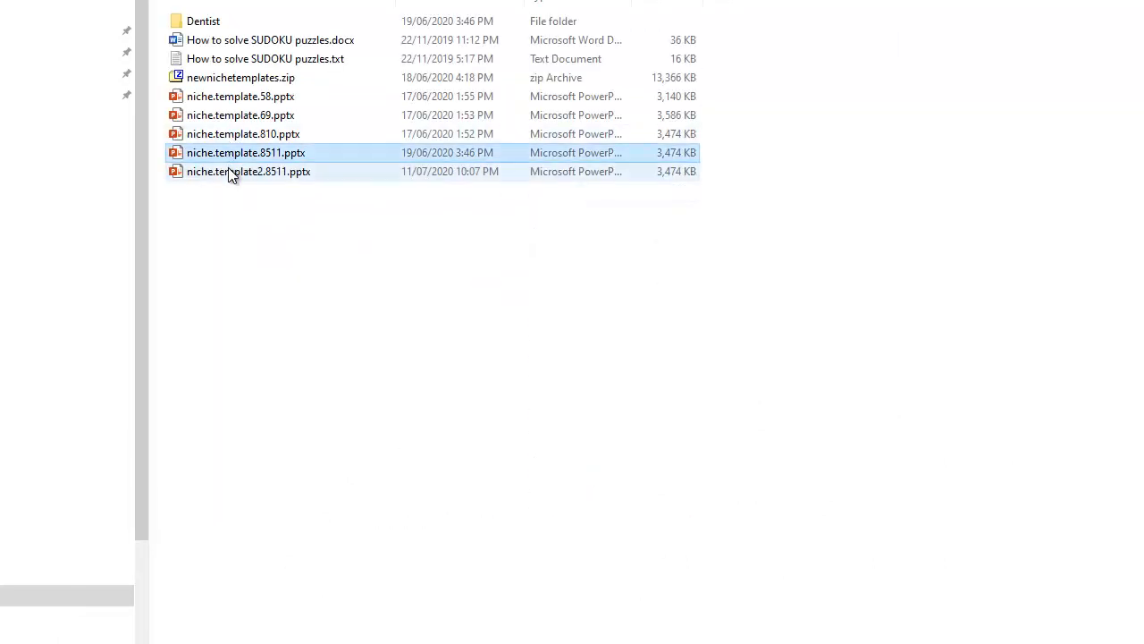
{"action": "double_click", "coordinate": [231, 172]}
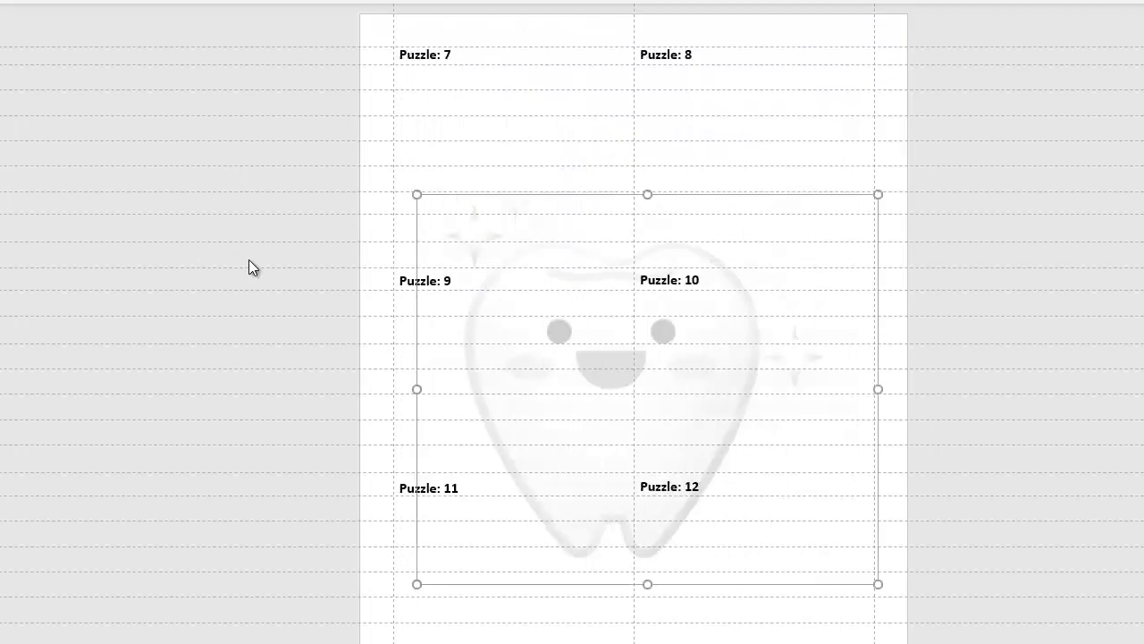
{"action": "left_click", "coordinate": [487, 282]}
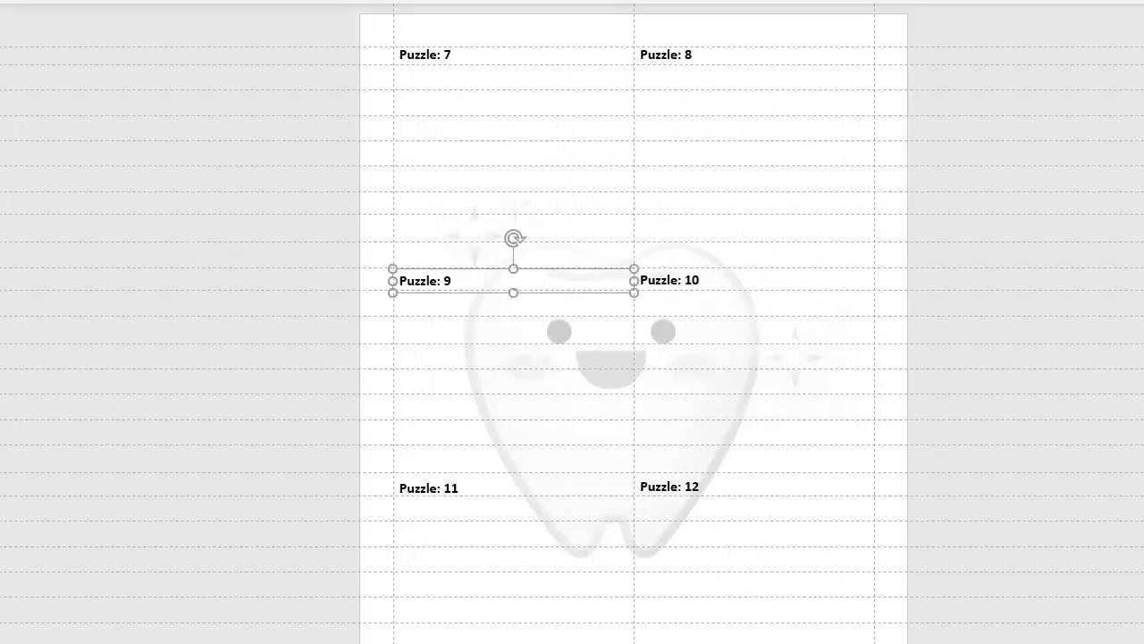
- Switch back to the compiled book and the workbook, and dismiss the compile confirmation
{"action": "mouse_move", "coordinate": [384, 642]}
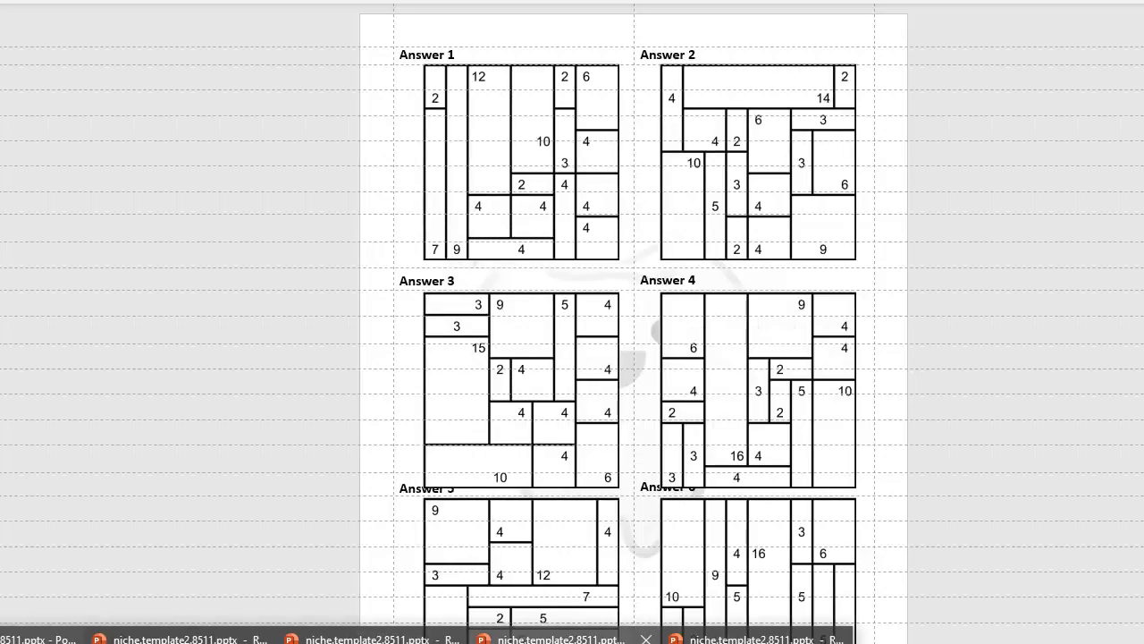
{"action": "left_click", "coordinate": [569, 637]}
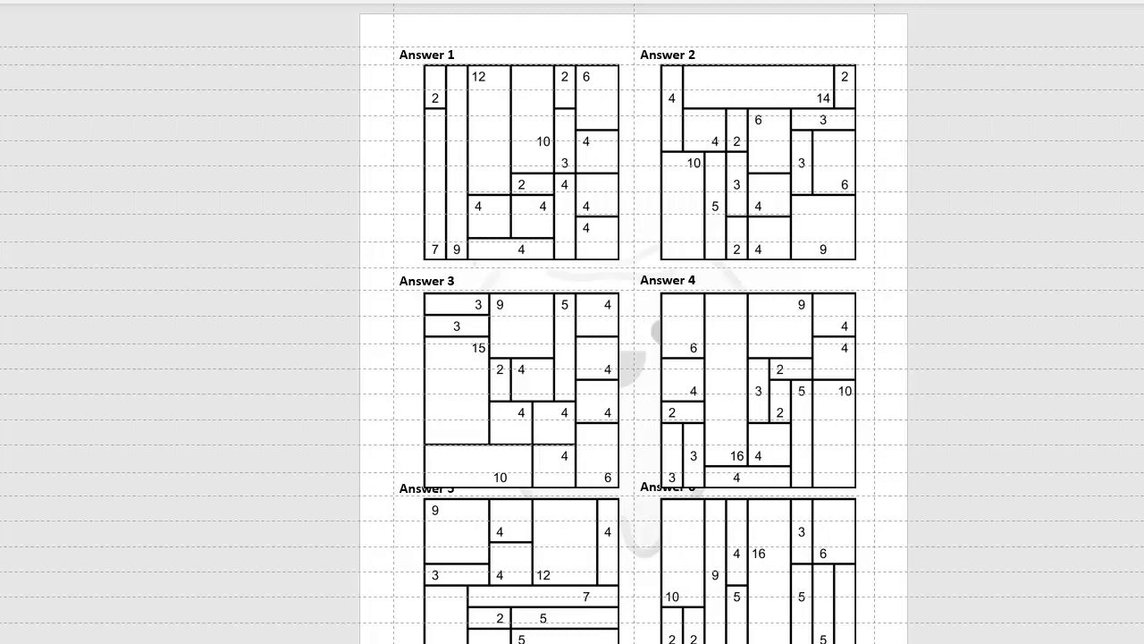
{"action": "left_click", "coordinate": [417, 639]}
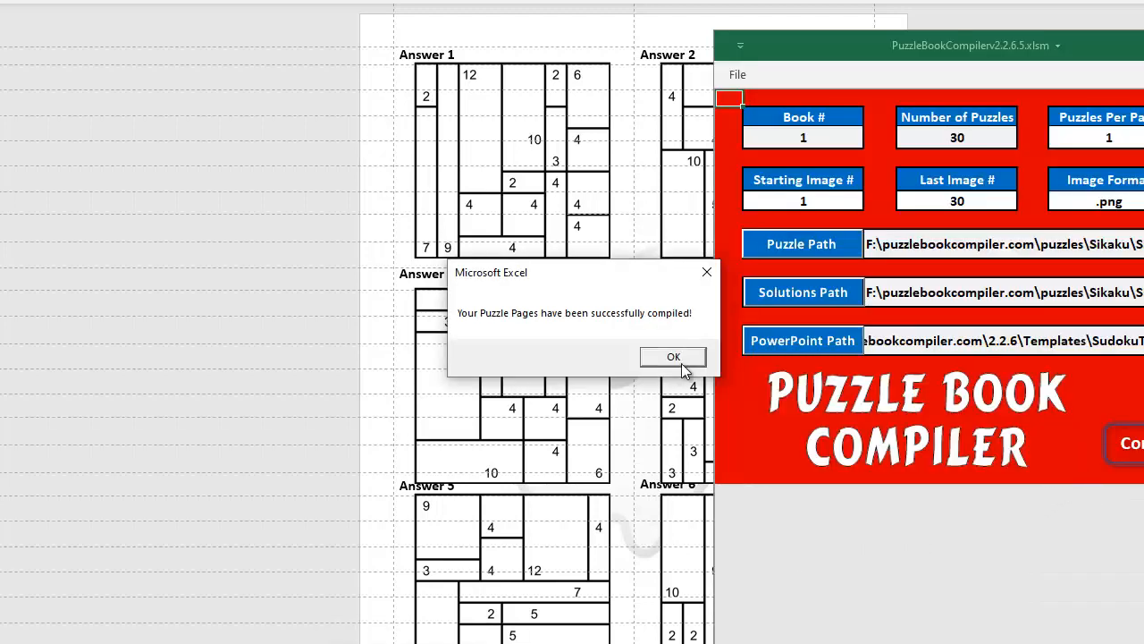
{"action": "left_click", "coordinate": [673, 357]}
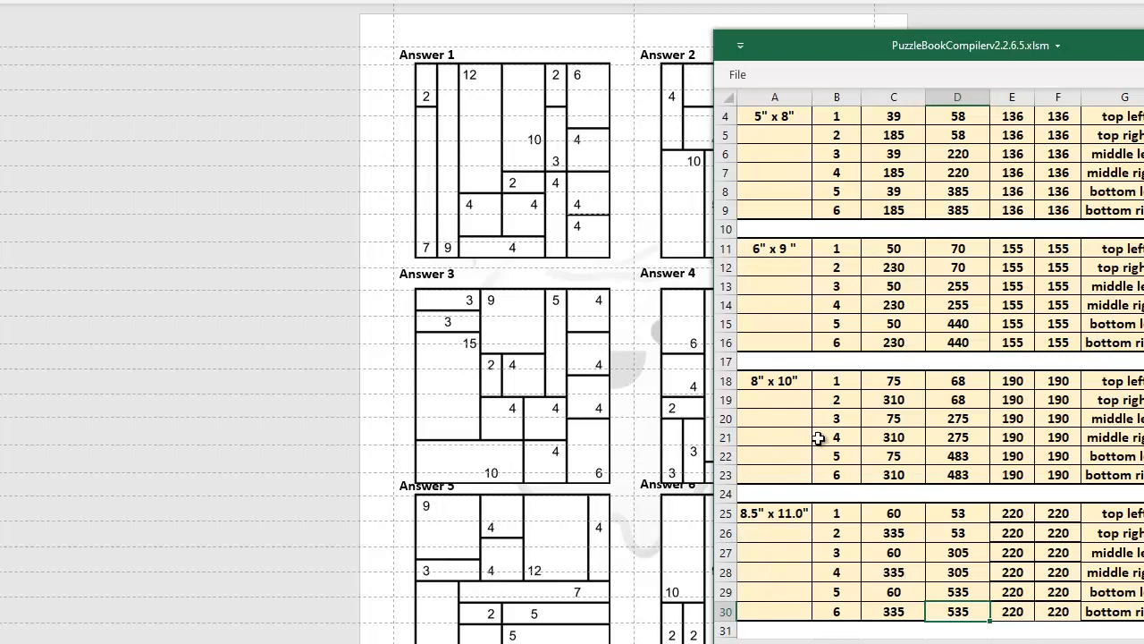
- Set From Top of 8.5" x 11.0" positions 3 and 4 to 299
{"action": "left_click", "coordinate": [899, 555]}
{"action": "scroll", "coordinate": [904, 551], "scroll_direction": "up", "scroll_amount": 1}
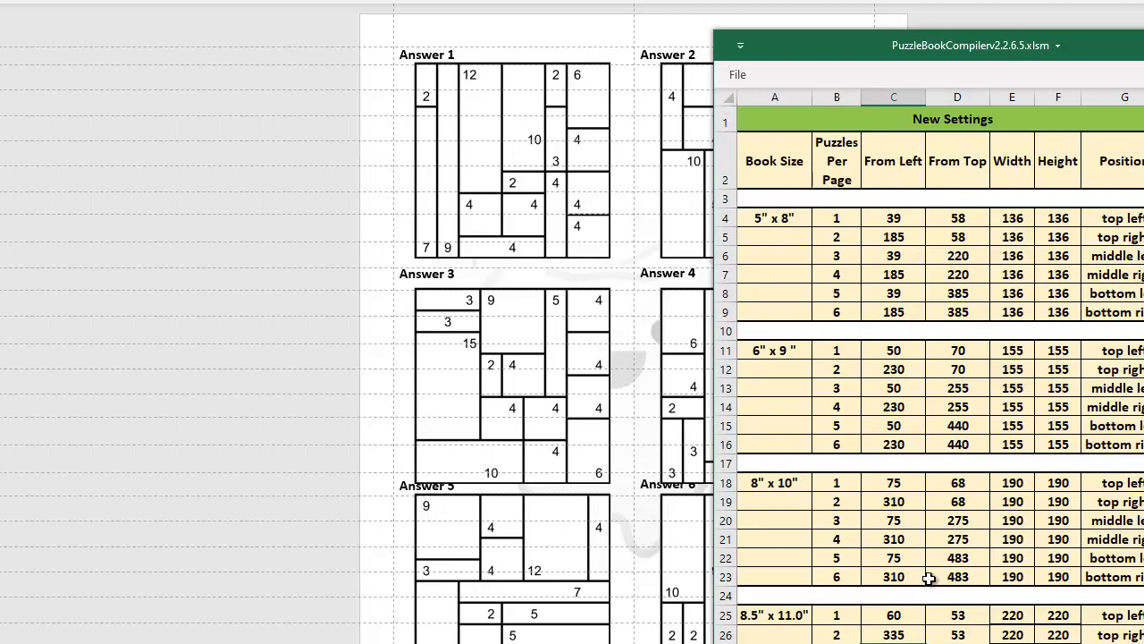
{"action": "scroll", "coordinate": [930, 578], "scroll_direction": "down", "scroll_amount": 1}
{"action": "left_click", "coordinate": [967, 554]}
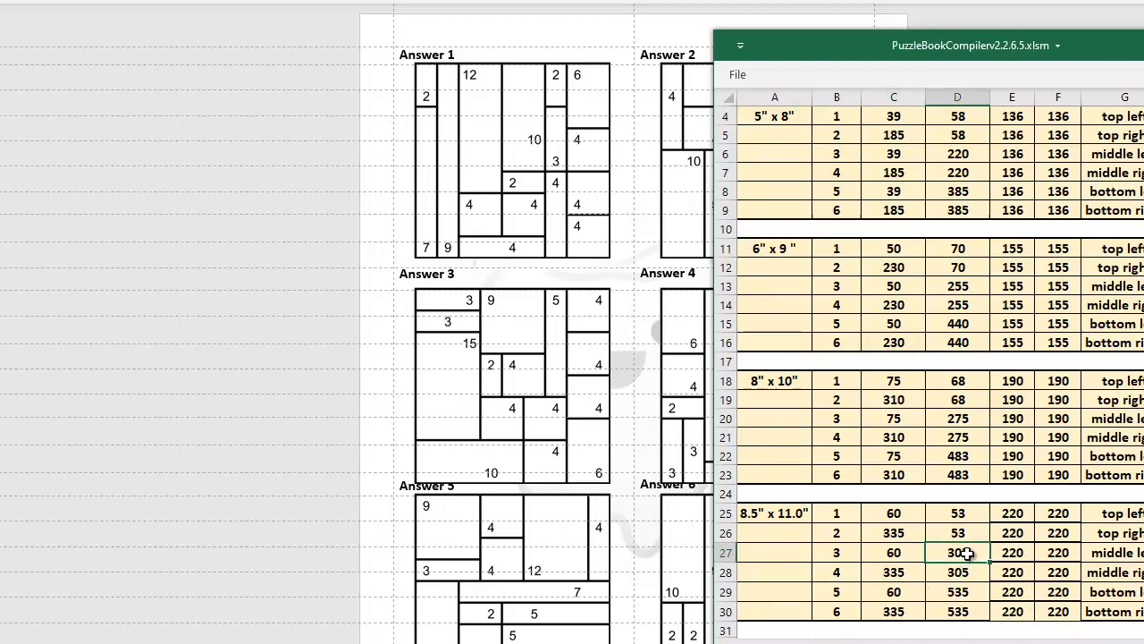
{"action": "scroll", "coordinate": [967, 554], "scroll_direction": "up", "scroll_amount": 1}
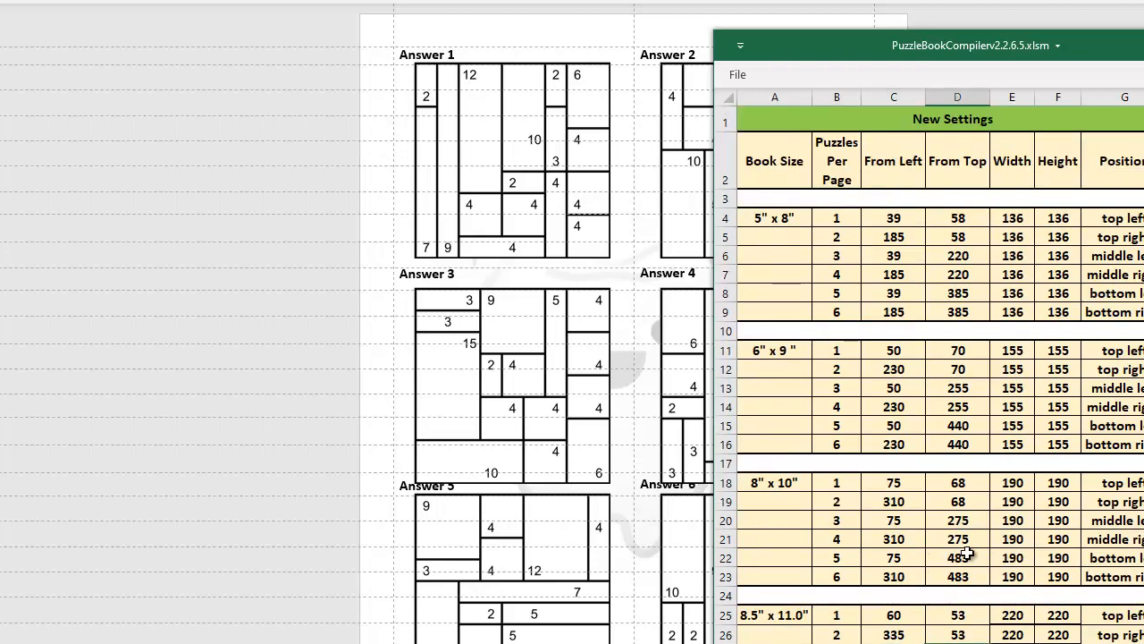
{"action": "scroll", "coordinate": [968, 555], "scroll_direction": "down", "scroll_amount": 1}
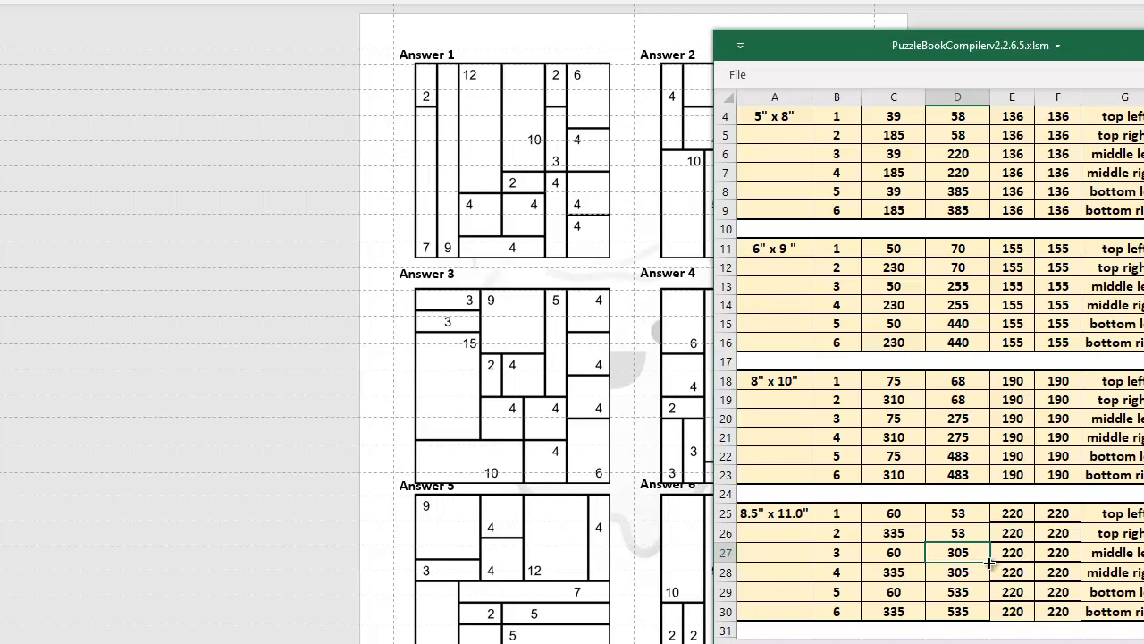
{"action": "type", "text": "299"}
{"action": "key", "text": "Return"}
{"action": "type", "text": "29"}
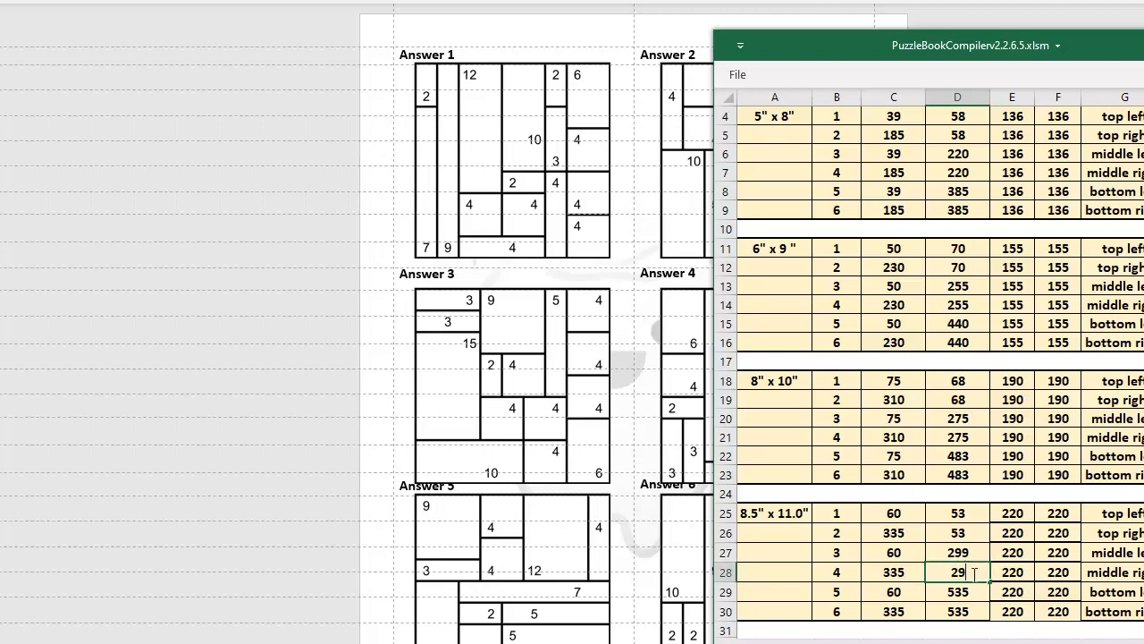
{"action": "type", "text": "9"}
{"action": "left_click", "coordinate": [901, 573]}
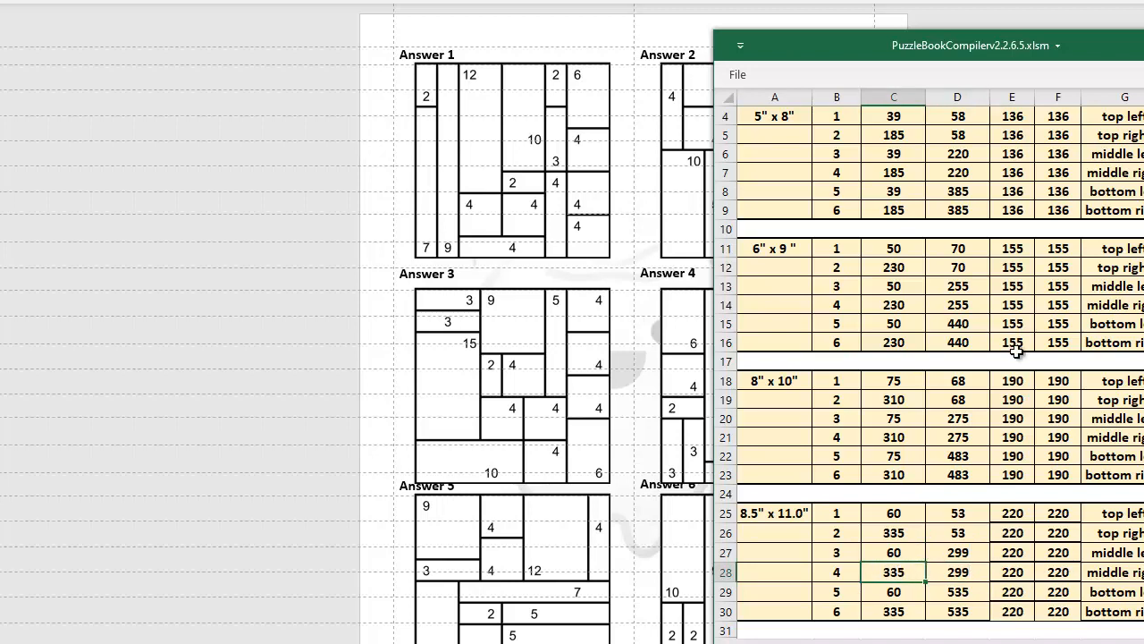
- Set From Left of 8.5" x 11.0" positions 2, 4 and 6 to 330 and return to the compiler sheet
{"action": "left_click_drag", "start_coordinate": [1133, 56], "coordinate": [1139, 52]}
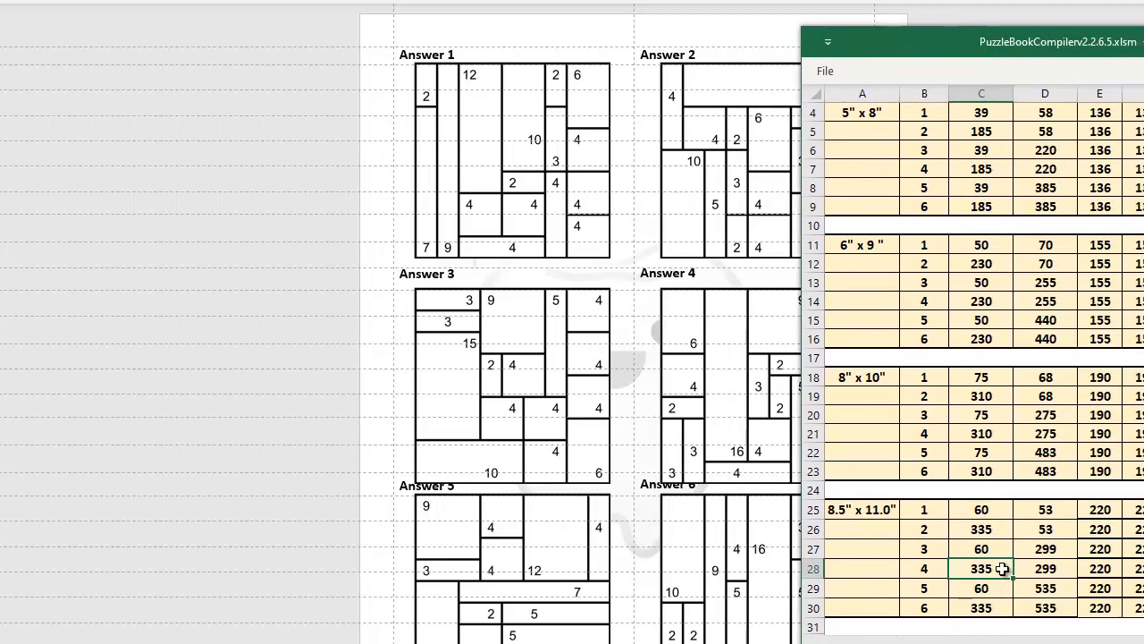
{"action": "left_click", "coordinate": [998, 532]}
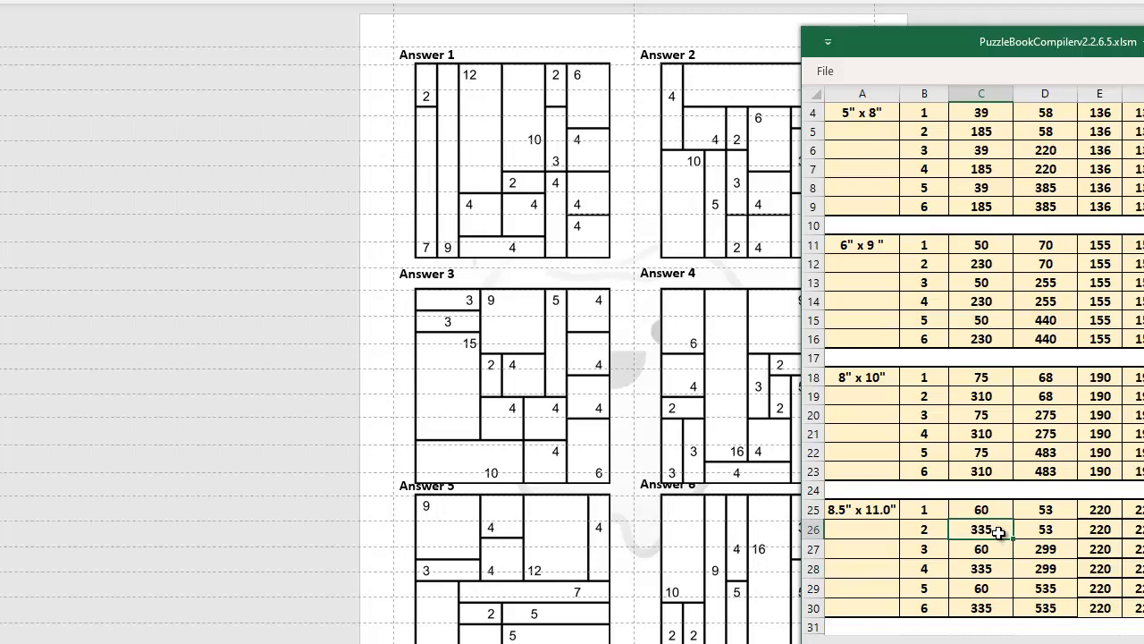
{"action": "type", "text": "330"}
{"action": "key", "text": "Return"}
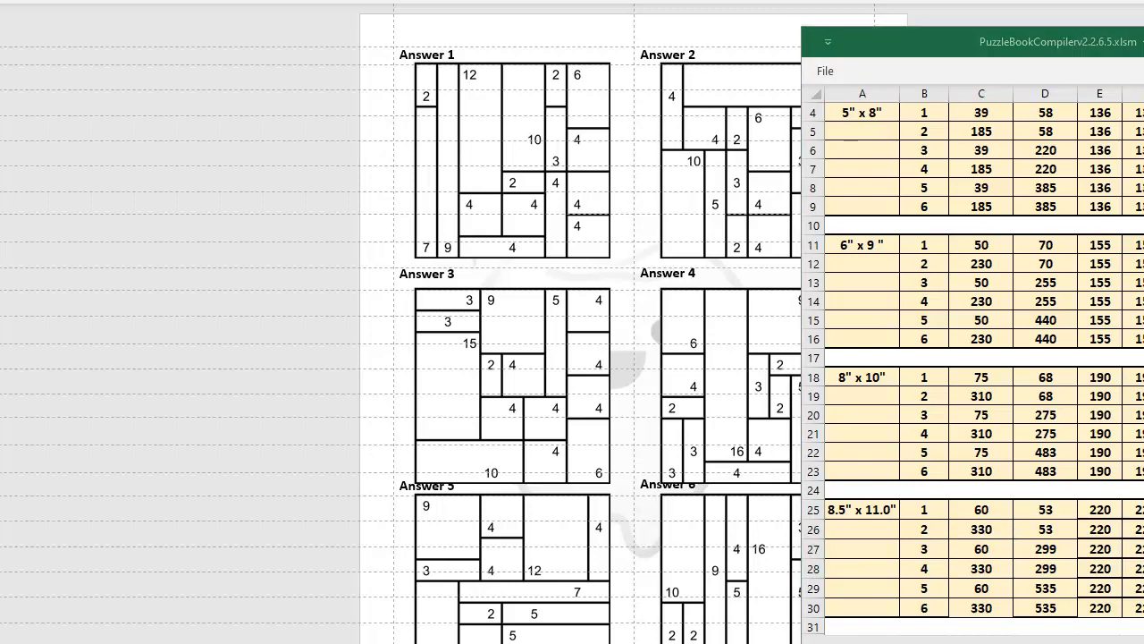
{"action": "double_click", "coordinate": [992, 609]}
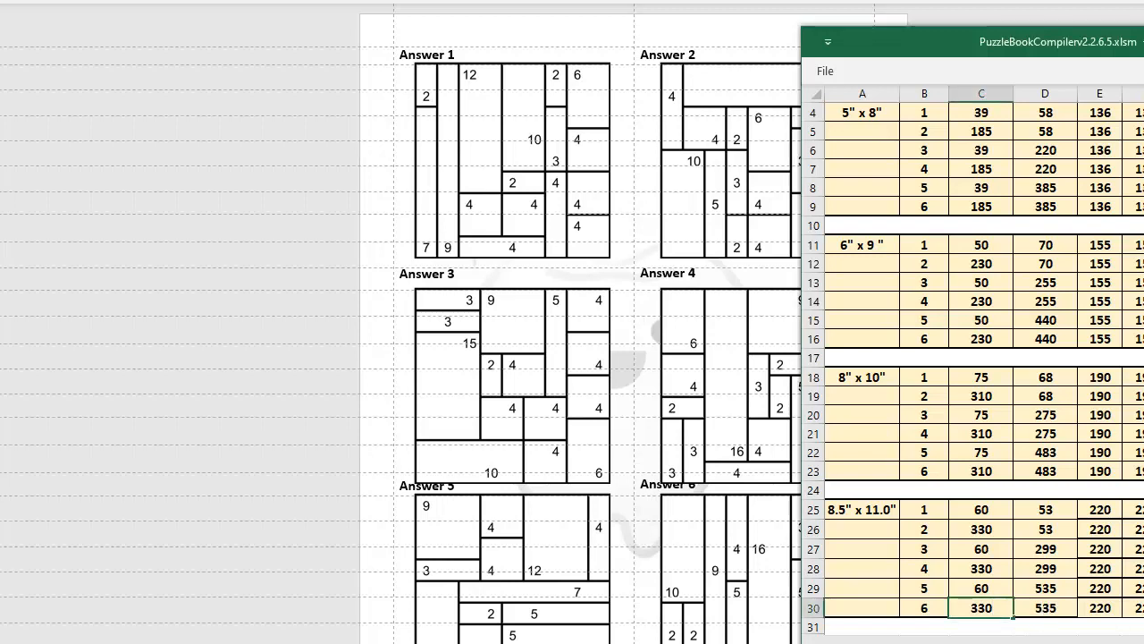
{"action": "key", "text": "ctrl+Page_Up"}
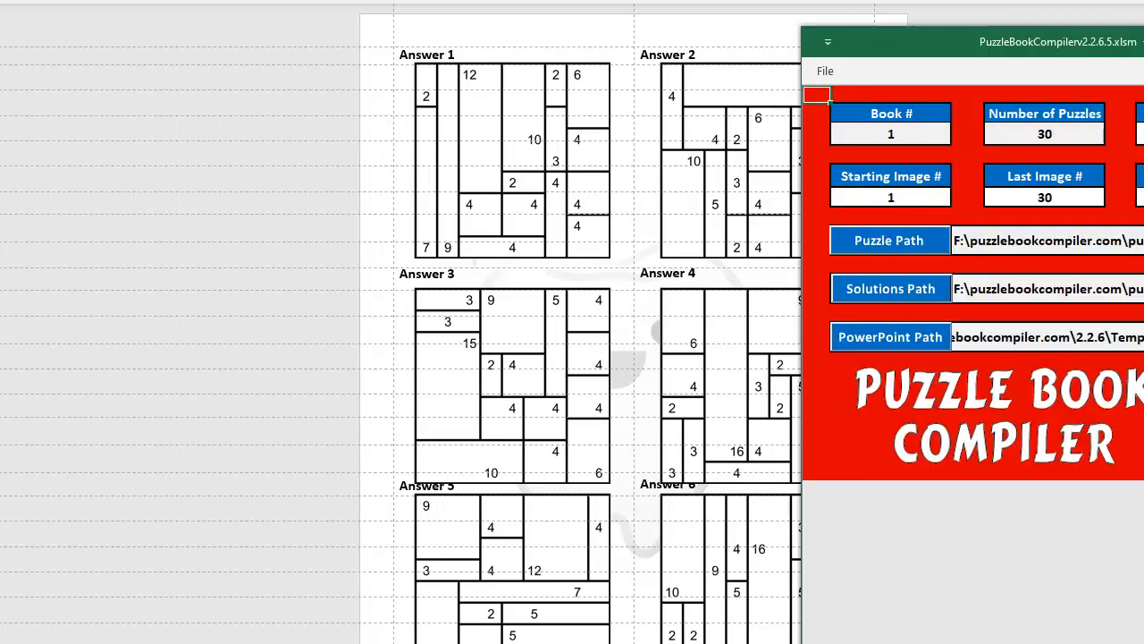